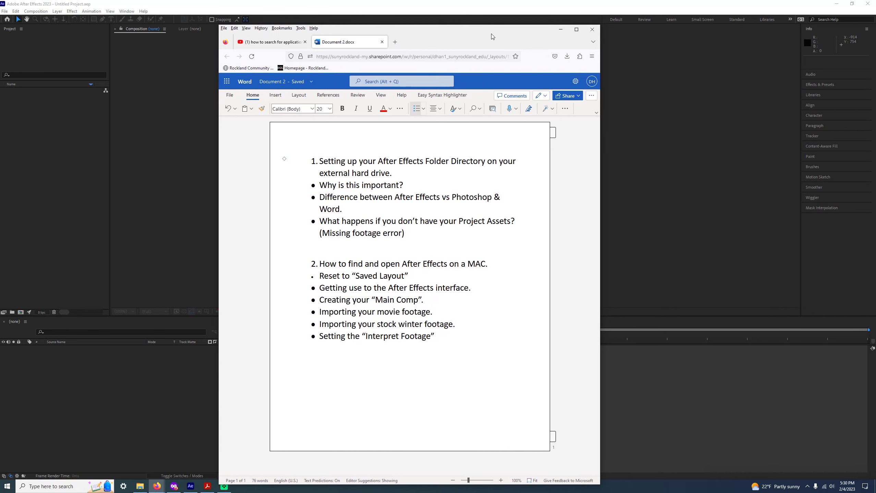
# Put the lesson outline window away, switch to File Explorer at the External (E:) drive, and make its window taller
pyautogui.doubleClick(459, 25)
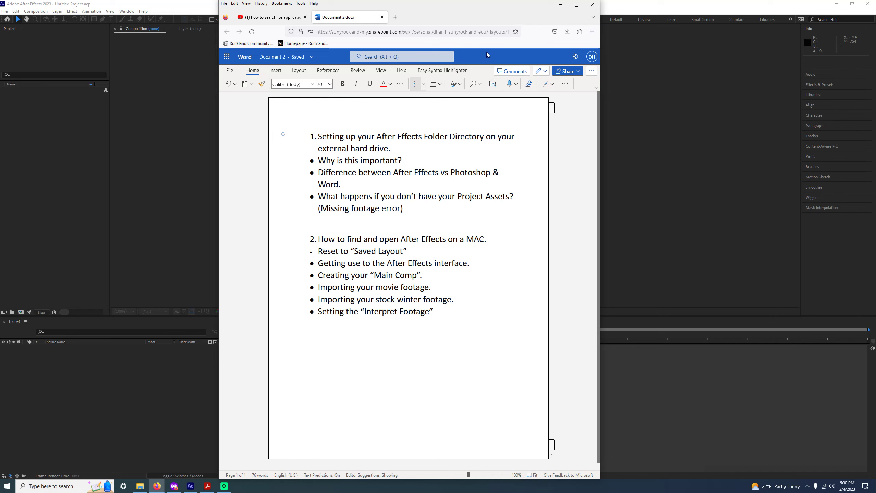
pyautogui.moveTo(477, 12); pyautogui.dragTo(522, 63)
pyautogui.press('super+Down')
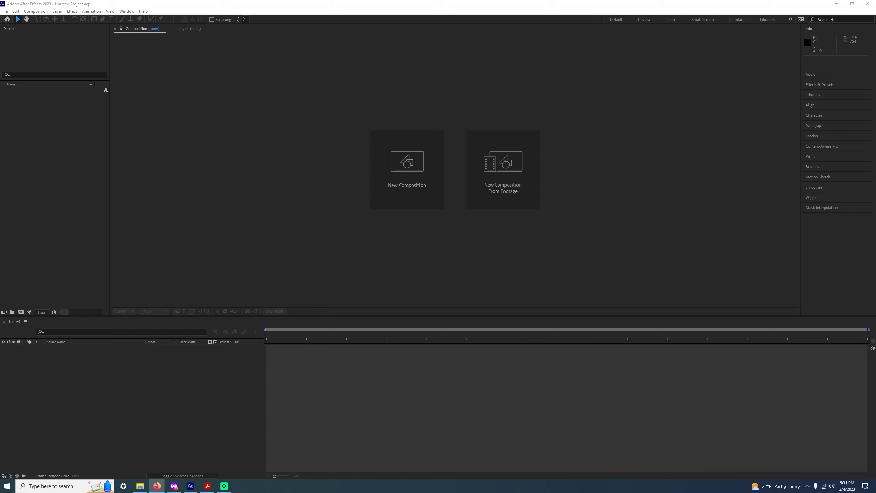
pyautogui.click(140, 487)
pyautogui.moveTo(622, 170); pyautogui.dragTo(479, 154)
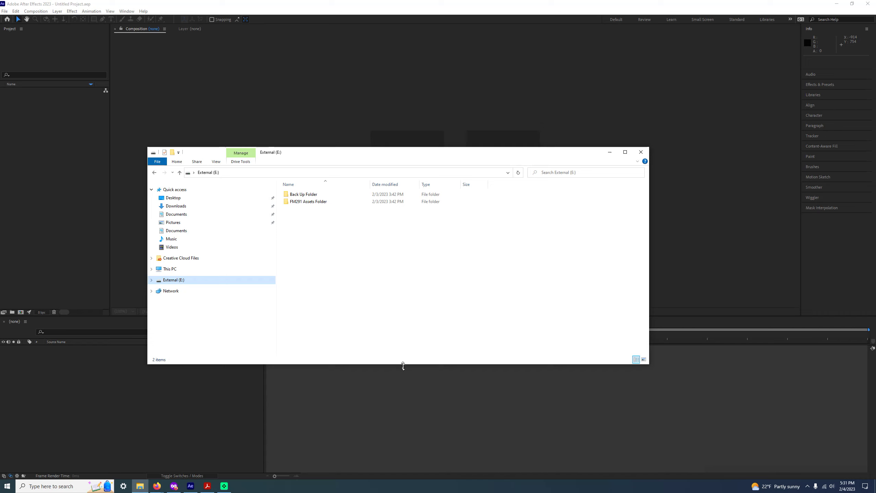
pyautogui.moveTo(403, 366); pyautogui.dragTo(411, 443)
pyautogui.moveTo(387, 152); pyautogui.dragTo(430, 148)
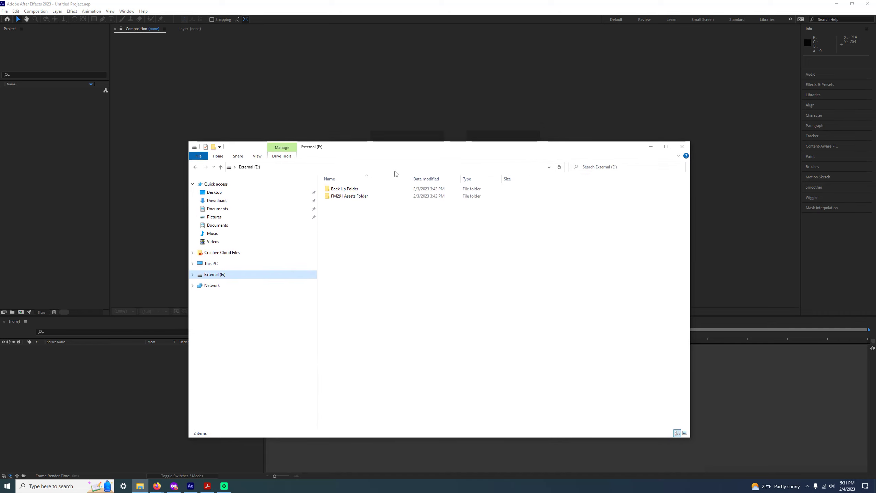
pyautogui.rightClick(140, 486)
pyautogui.press('Escape')
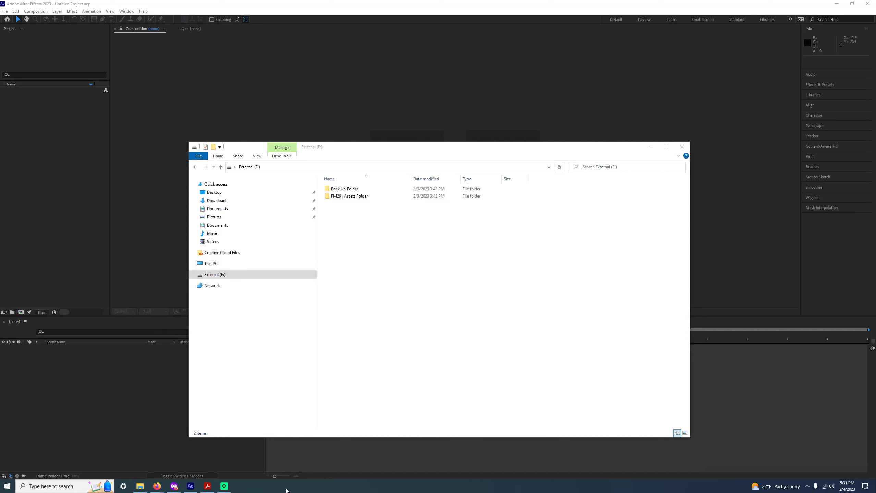
pyautogui.rightClick(142, 487)
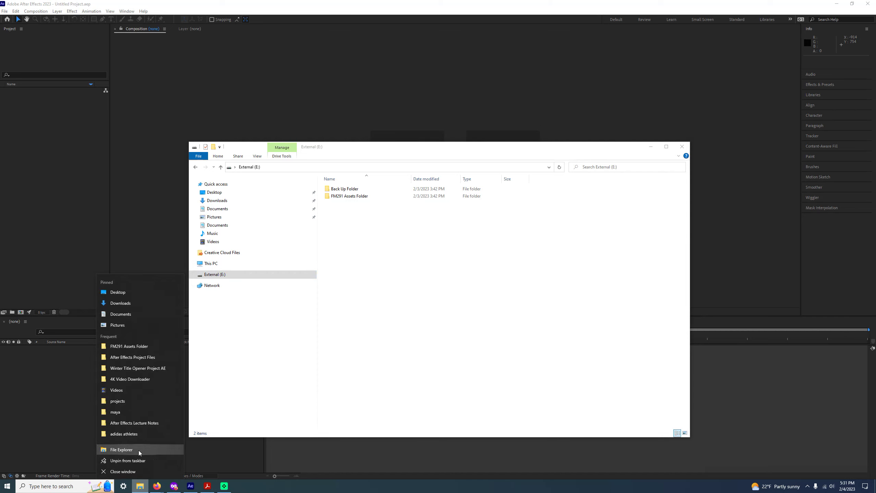
pyautogui.click(400, 361)
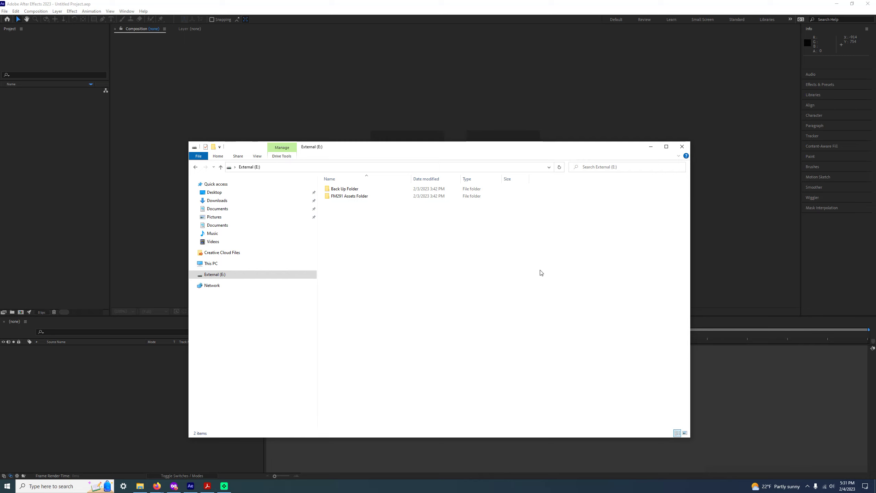
pyautogui.moveTo(445, 150); pyautogui.dragTo(430, 150)
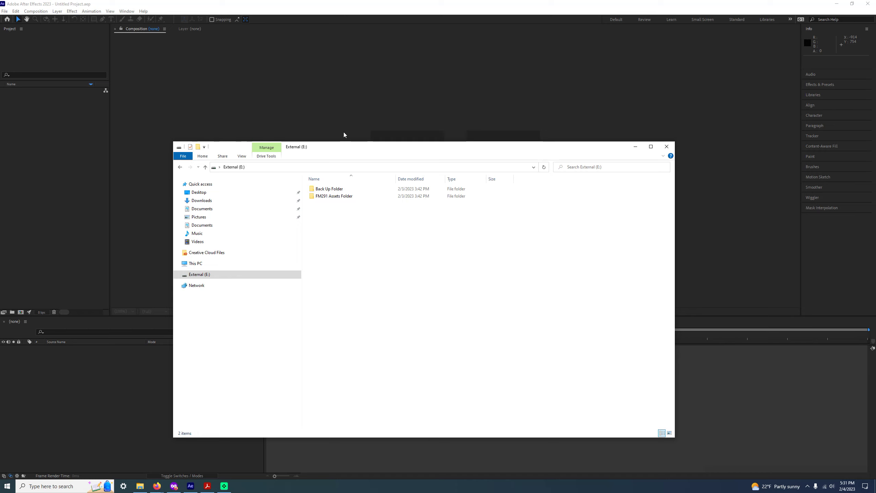
pyautogui.moveTo(349, 147); pyautogui.dragTo(308, 159)
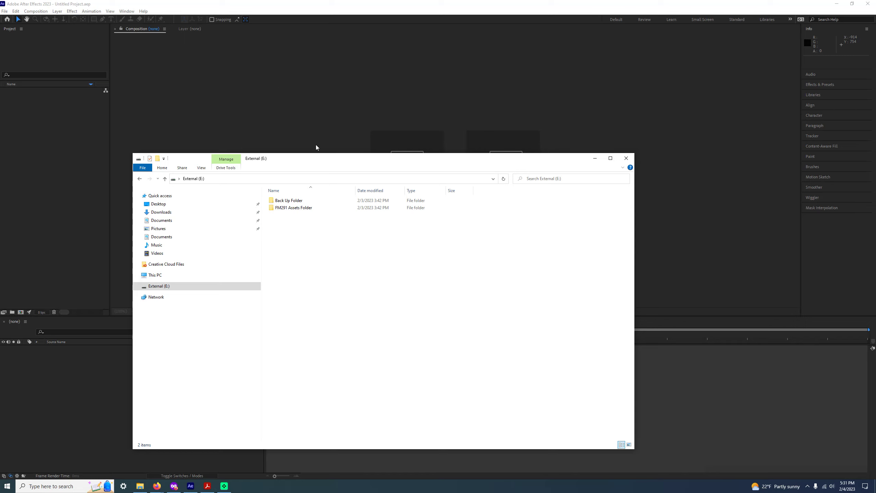
pyautogui.moveTo(315, 159); pyautogui.dragTo(309, 145)
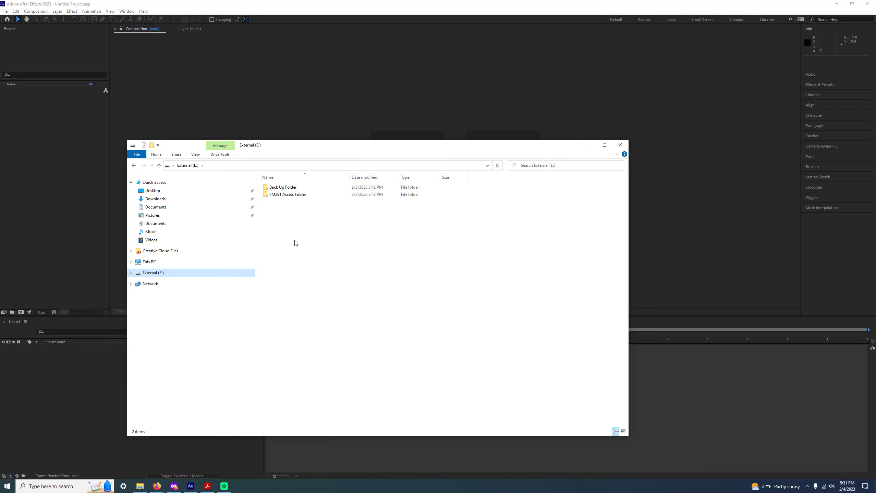
pyautogui.moveTo(276, 195)
pyautogui.click(273, 217)
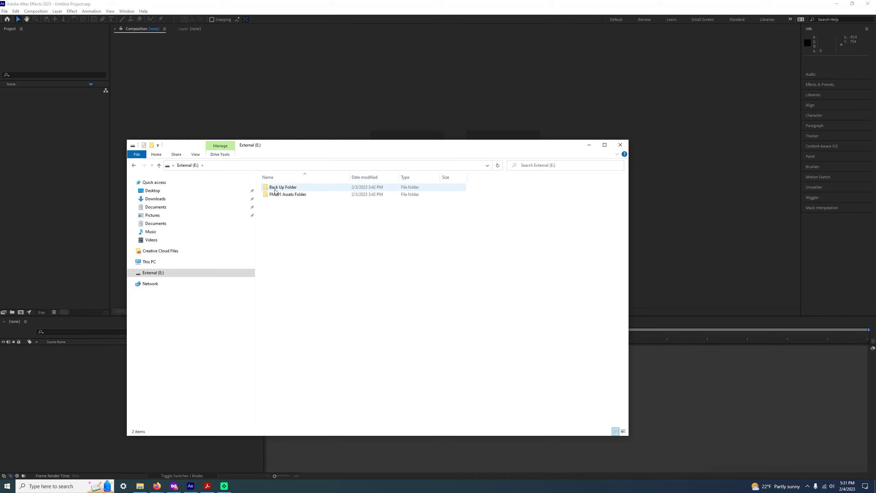
pyautogui.moveTo(328, 194)
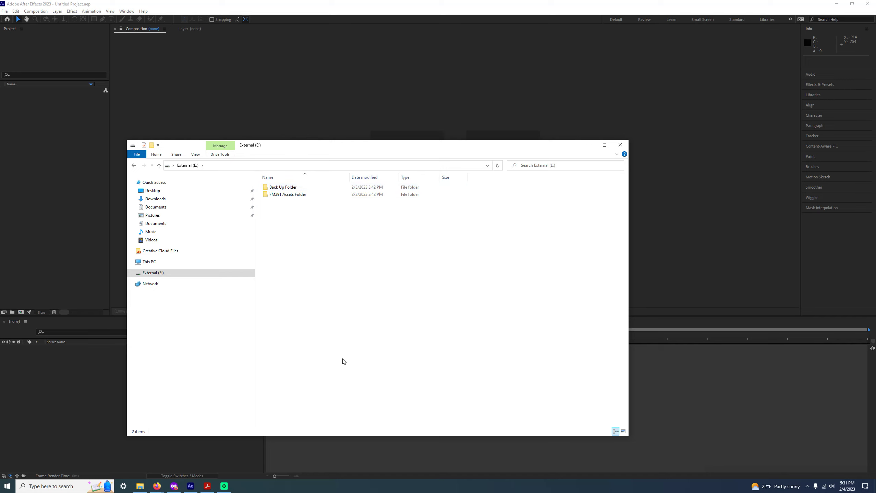
# Rename the FM291 Assets Folder on the external drive to "FM291 Main Folder"
pyautogui.moveTo(284, 196)
pyautogui.click(295, 197)
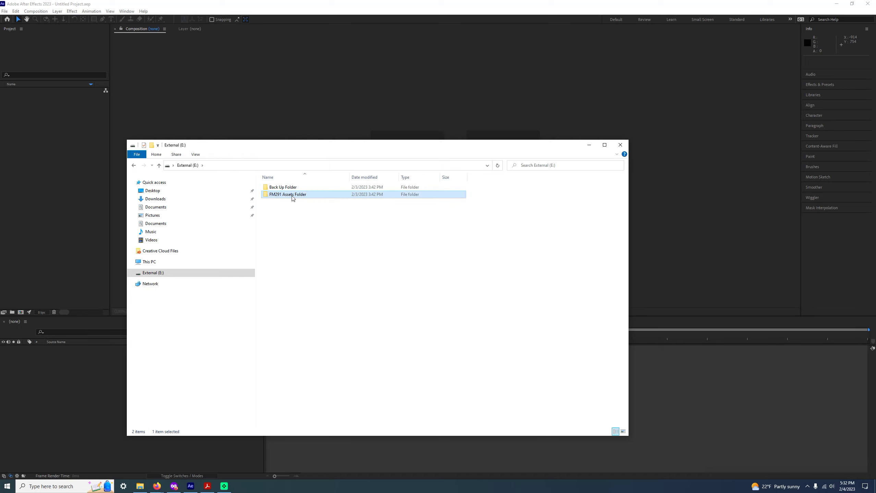
pyautogui.click(293, 198)
pyautogui.click(293, 196)
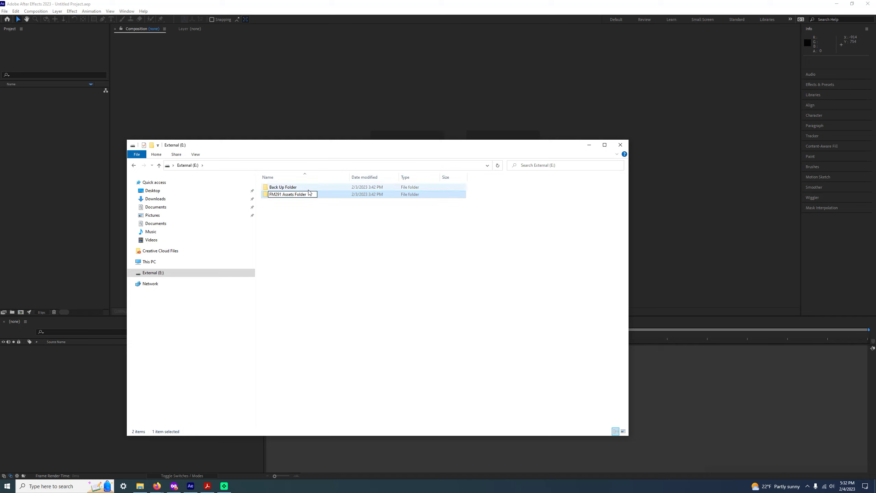
pyautogui.press('BackSpace')
pyautogui.press('BackSpace')
pyautogui.press('BackSpace')
pyautogui.press('BackSpace')
pyautogui.press('BackSpace')
pyautogui.press('BackSpace')
pyautogui.write('Main')
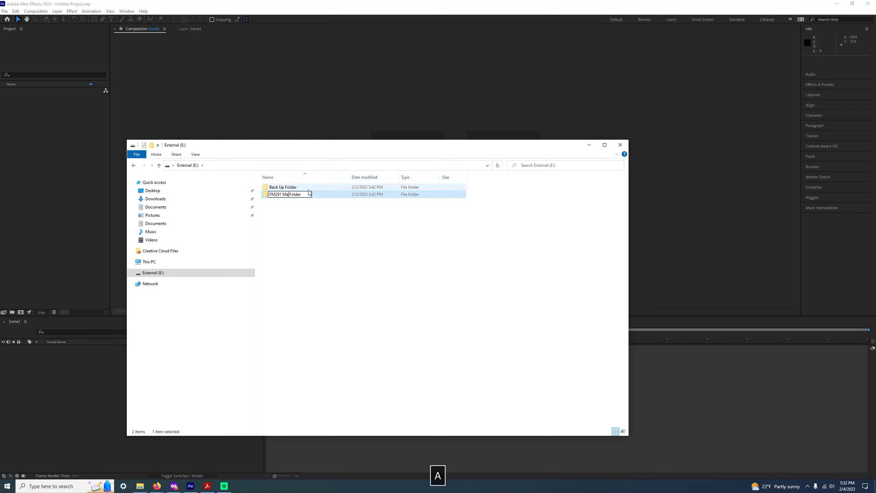
pyautogui.press('Return')
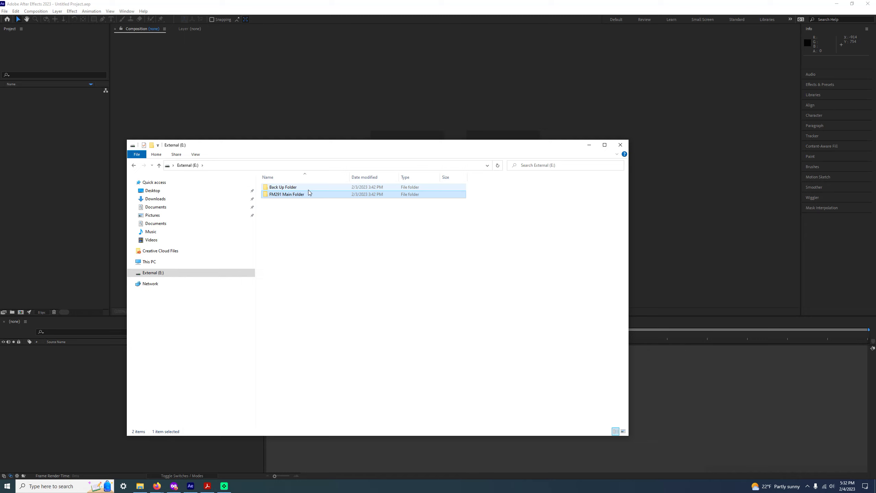
pyautogui.click(345, 226)
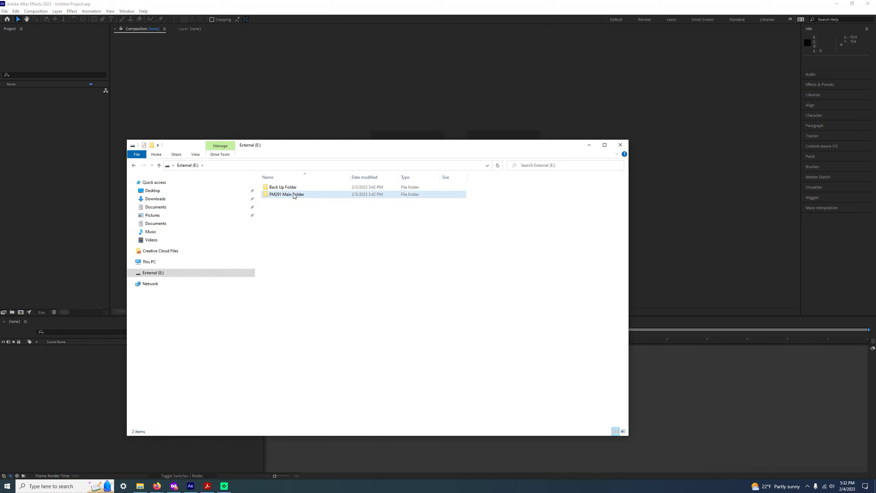
# Open FM291 Main Folder, look inside its After Effects Project Files subfolder, and return to the main folder
pyautogui.doubleClick(279, 195)
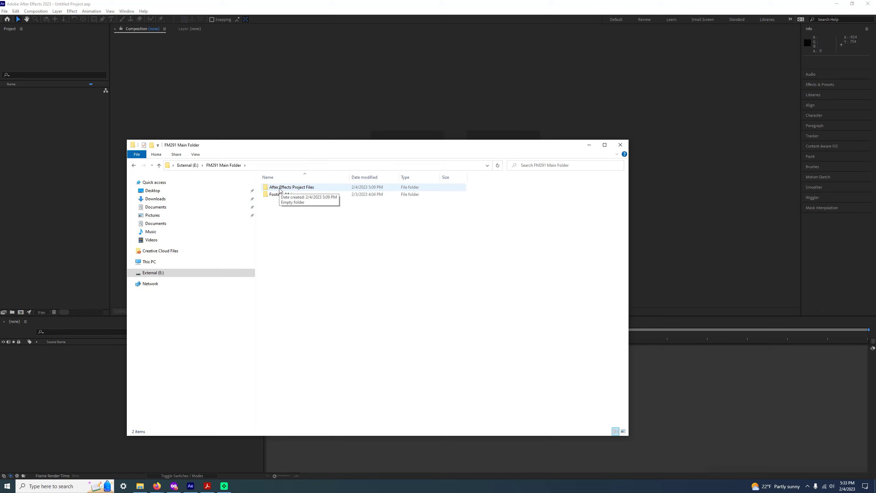
pyautogui.doubleClick(294, 189)
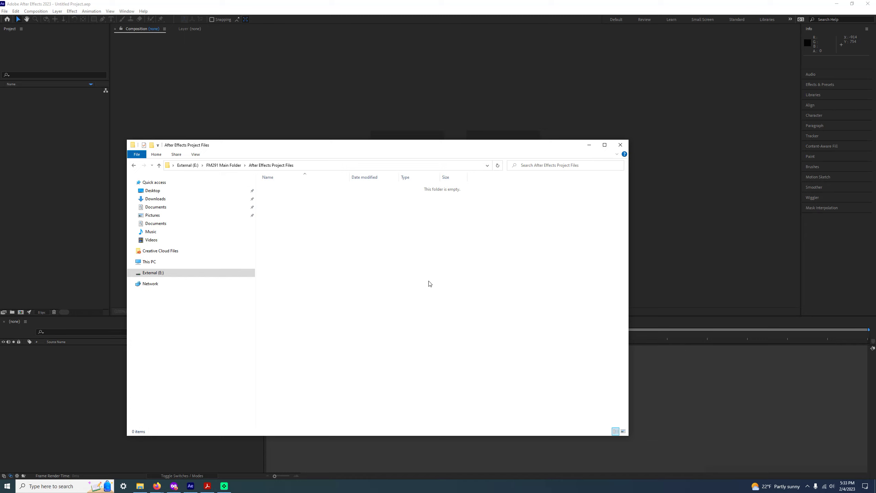
pyautogui.click(230, 166)
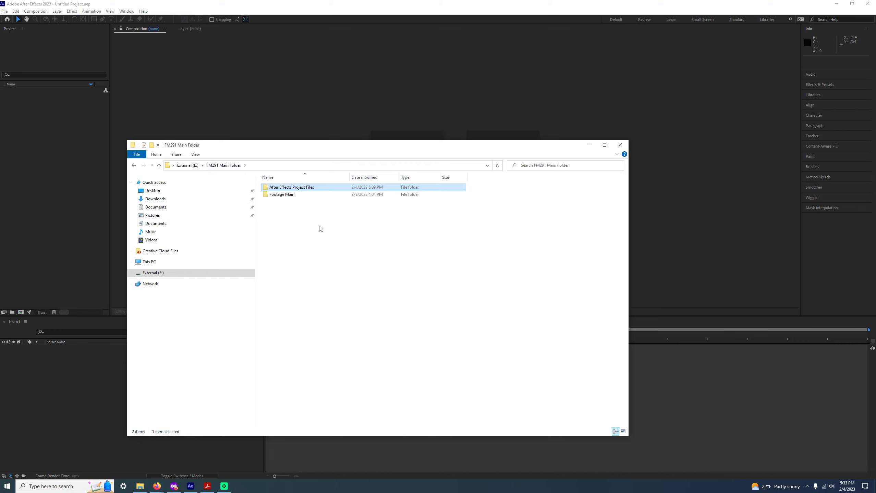
pyautogui.click(289, 196)
pyautogui.click(283, 189)
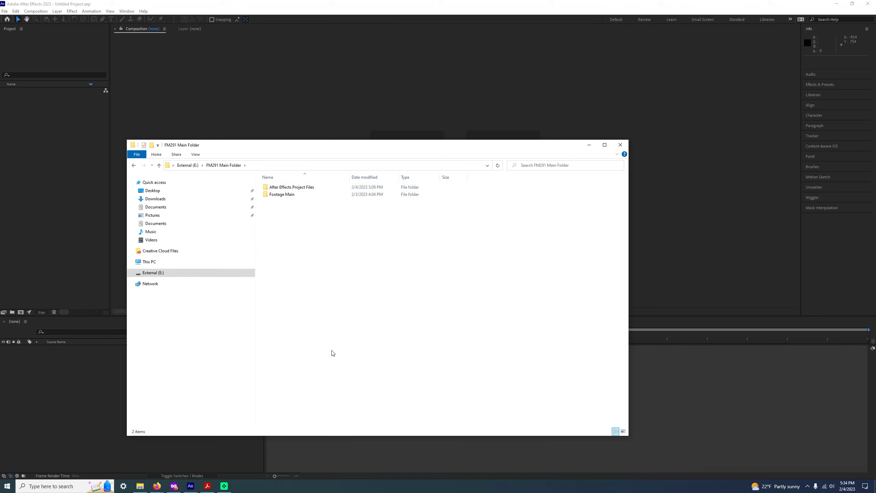
# Open the Footage Main folder and examine the contents of its Ink Drop Footage and Particles Footage subfolders
pyautogui.doubleClick(289, 198)
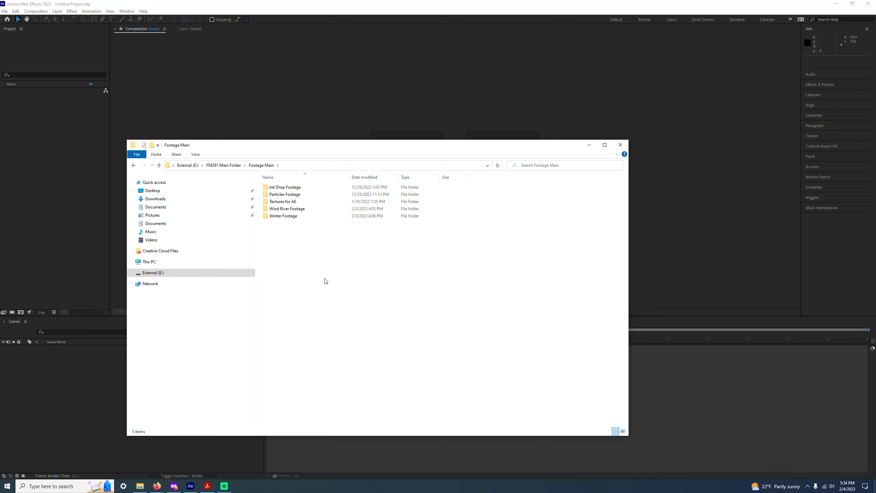
pyautogui.click(299, 190)
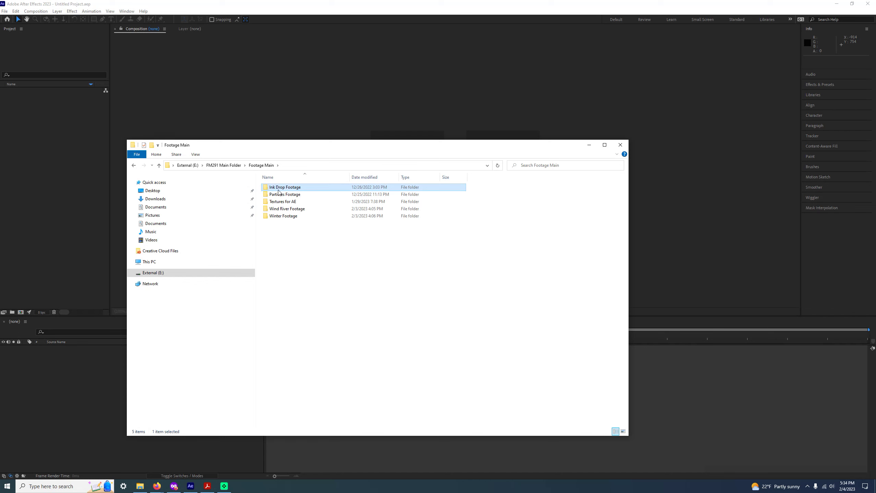
pyautogui.doubleClick(289, 189)
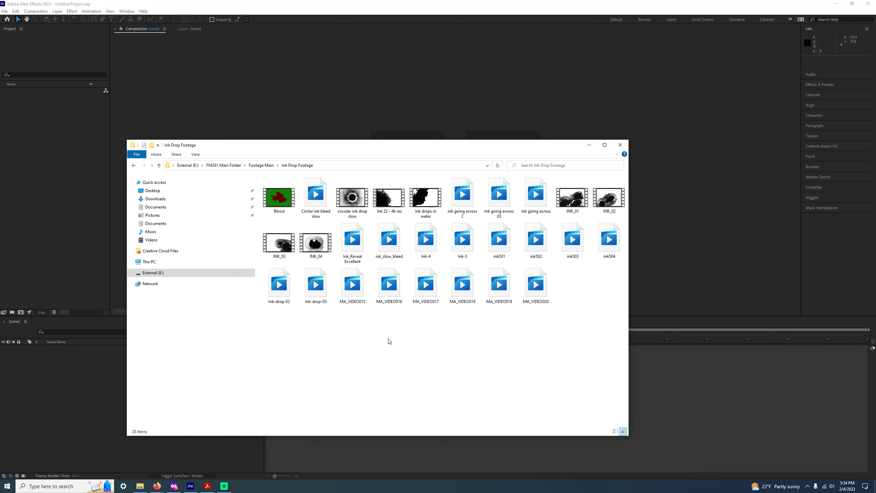
pyautogui.hotkey('alt', 'Left')
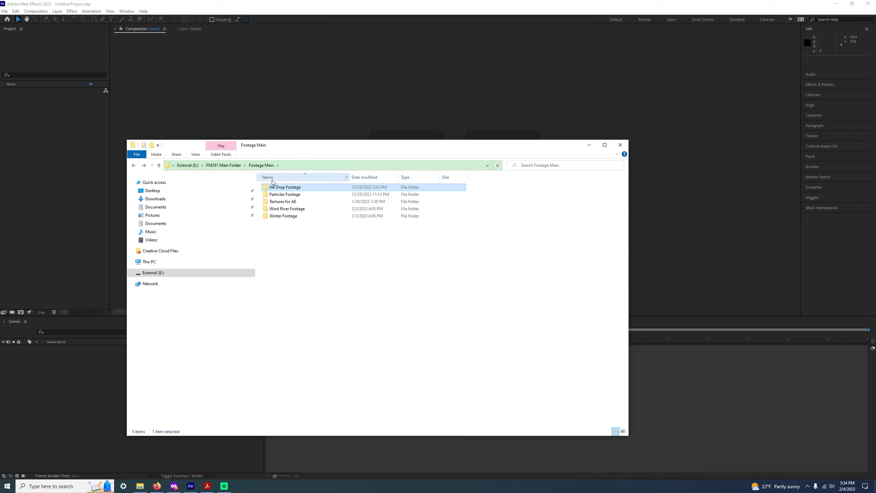
pyautogui.doubleClick(287, 195)
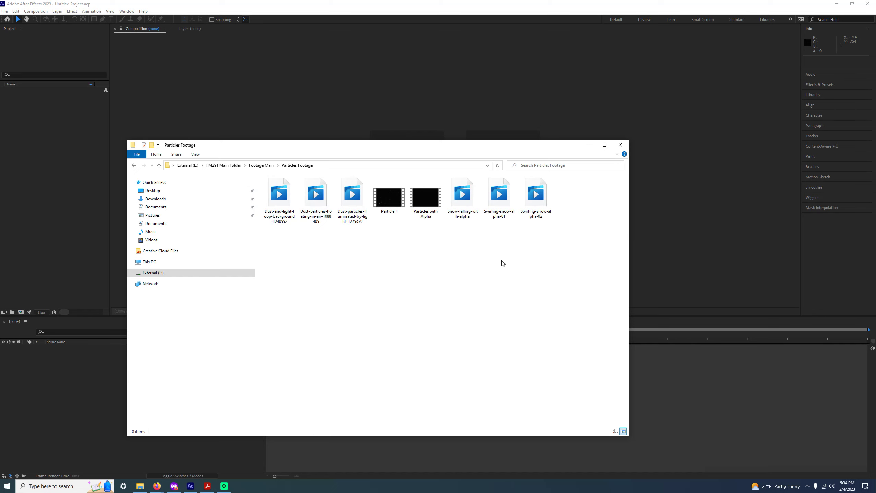
pyautogui.hotkey('alt', 'Left')
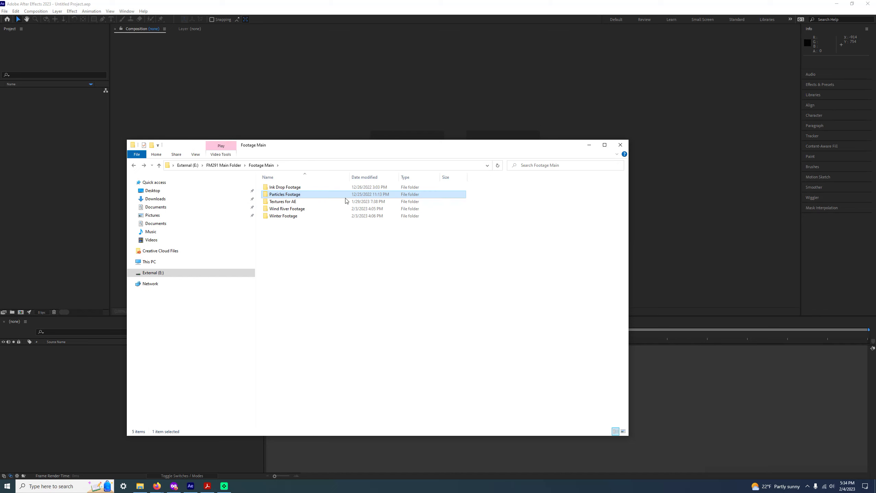
# Examine the contents of the Textures for AE and Wind River Footage subfolders, returning to Footage Main
pyautogui.doubleClick(290, 204)
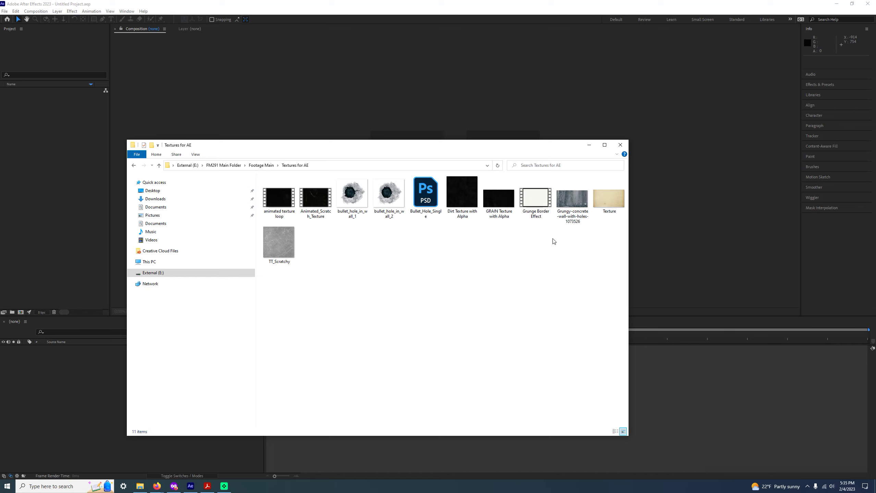
pyautogui.click(537, 212)
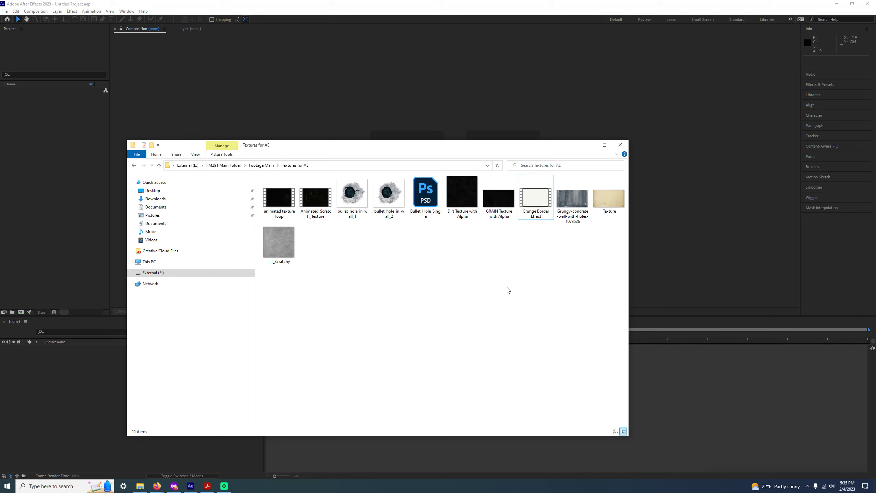
pyautogui.hotkey('alt', 'Left')
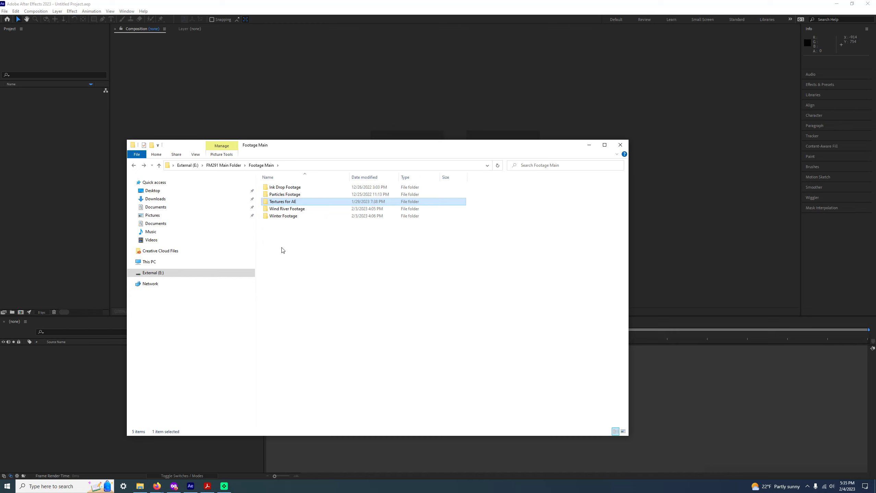
pyautogui.doubleClick(290, 209)
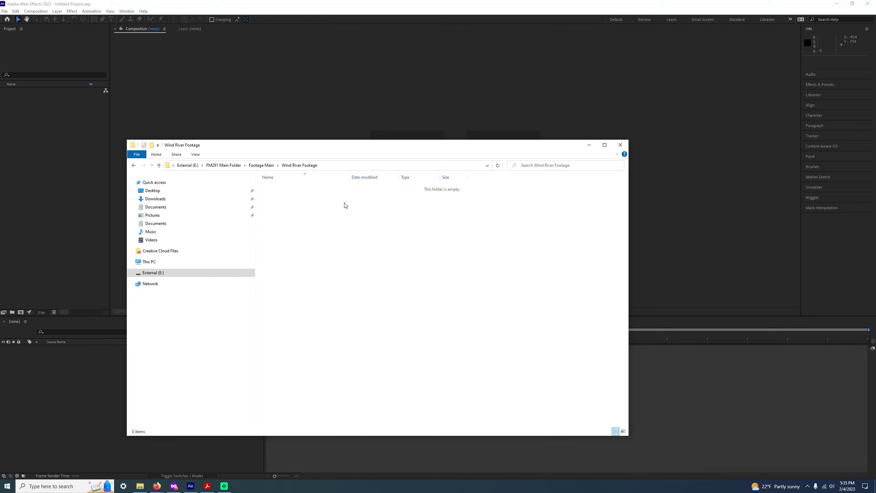
pyautogui.hotkey('alt', 'Left')
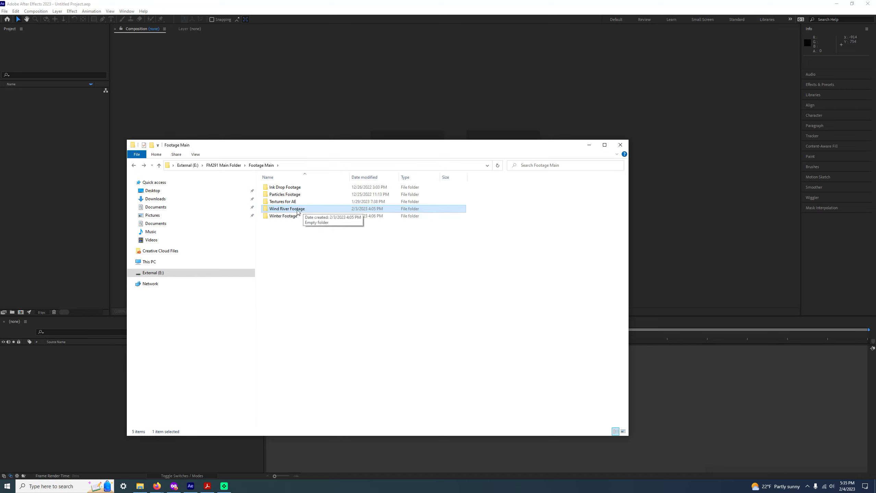
pyautogui.click(302, 256)
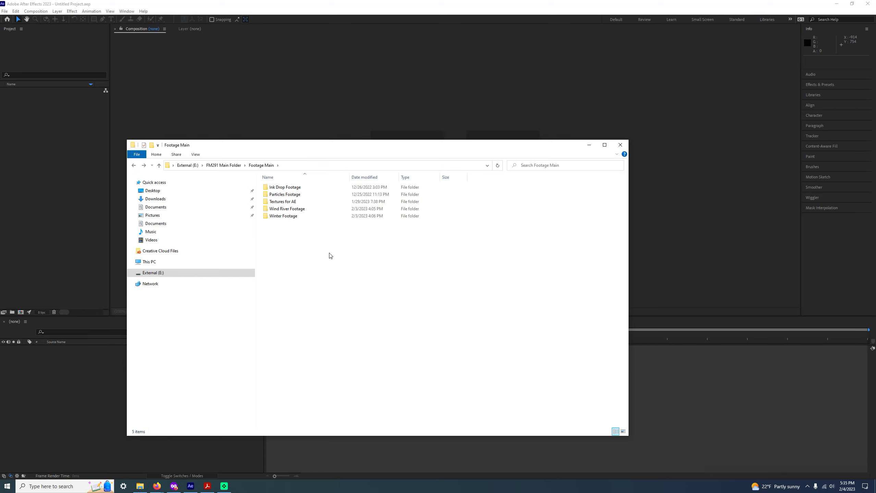
pyautogui.doubleClick(289, 210)
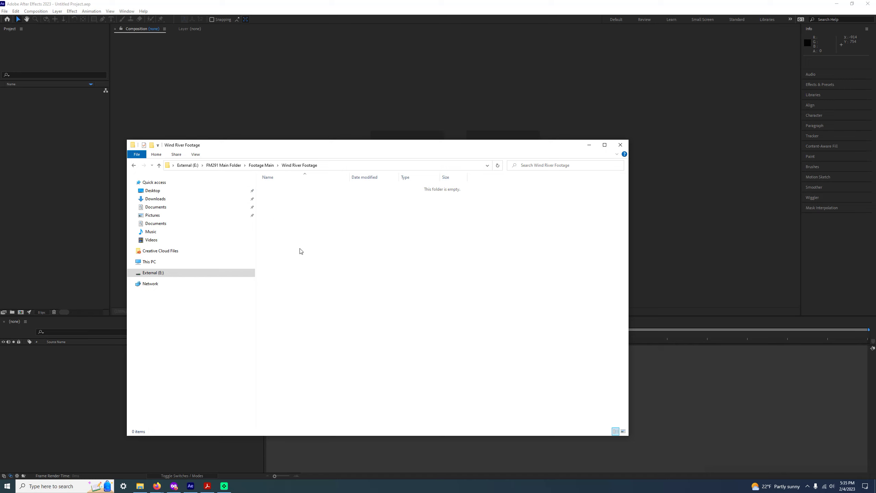
pyautogui.hotkey('alt', 'Left')
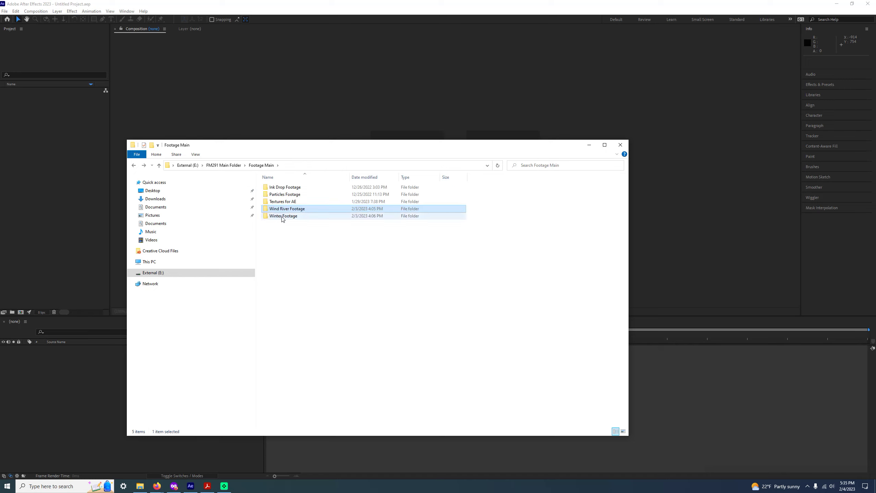
# Examine the clips in the Winter Footage subfolder, selecting them all to check their total, and return to Footage Main
pyautogui.doubleClick(283, 217)
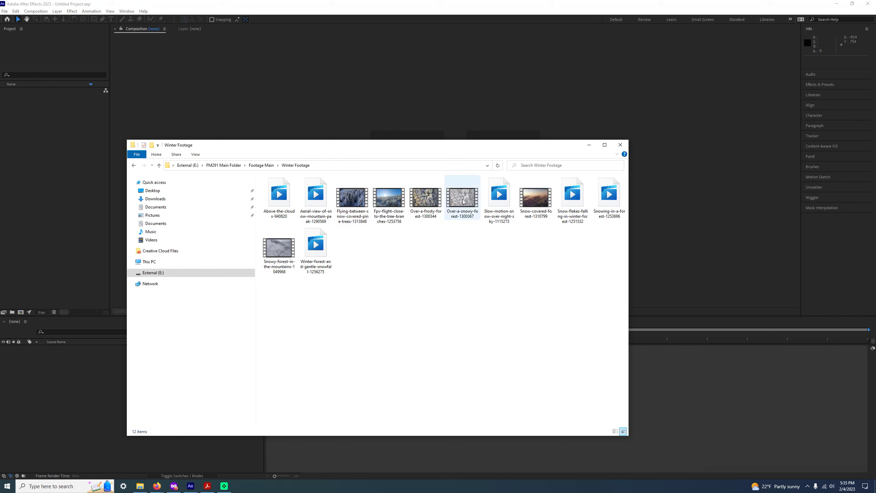
pyautogui.hotkey('ctrl', 'a')
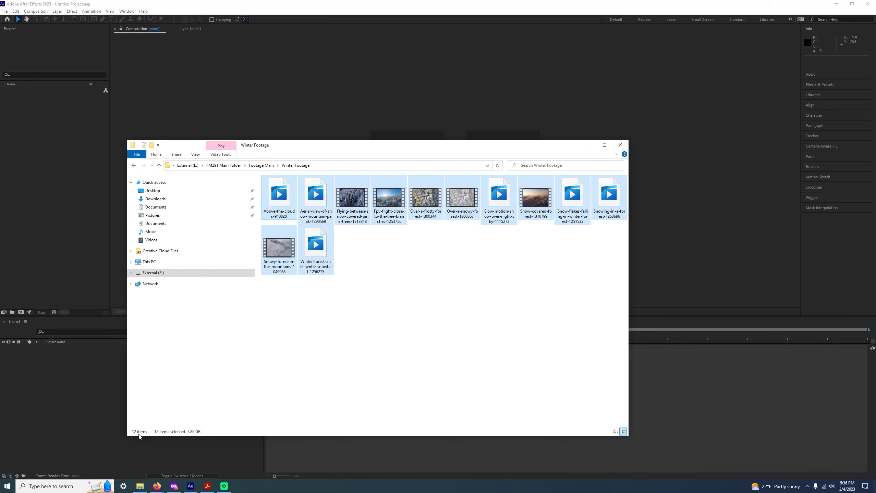
pyautogui.click(453, 349)
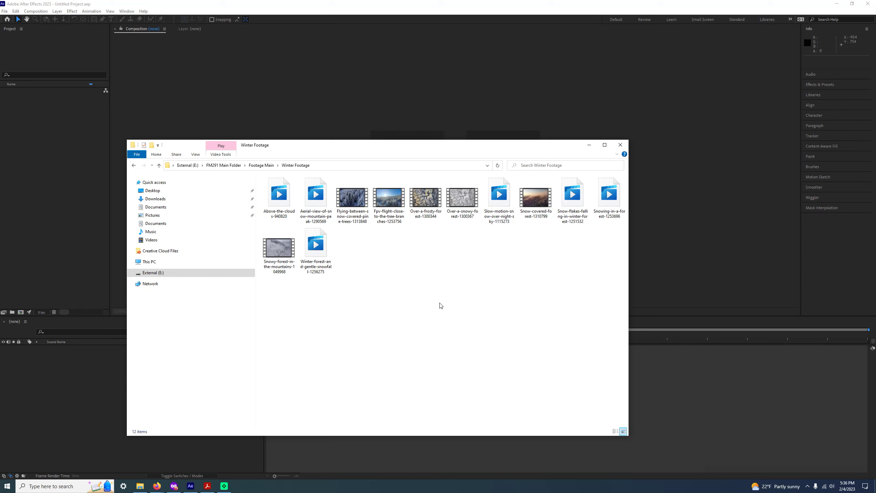
pyautogui.hotkey('alt', 'Left')
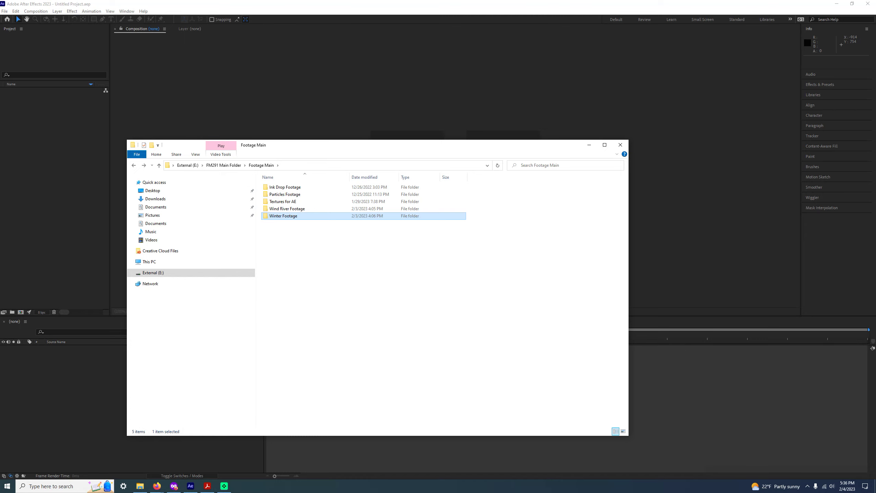
# Switch to the Word lesson outline and italicize item 1, "Setting up your After Effects Folder Directory on your external hard drive."
pyautogui.hotkey('alt', 'Tab')
pyautogui.moveTo(350, 77); pyautogui.dragTo(394, 35)
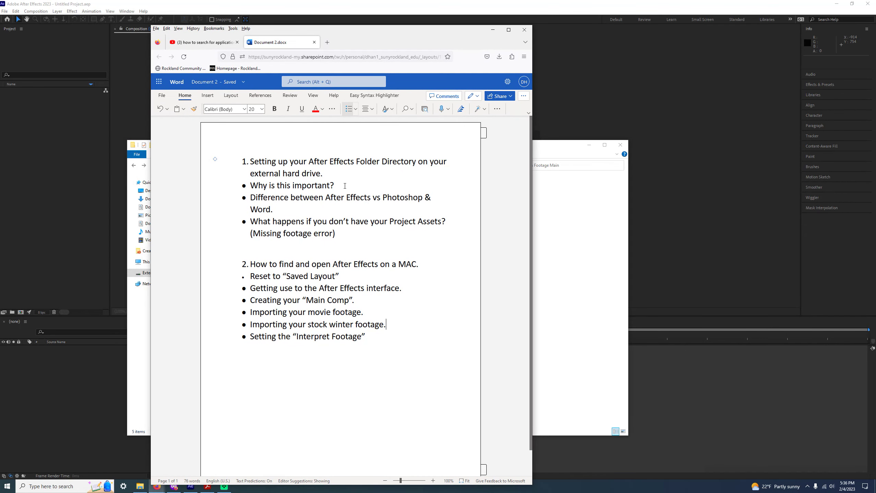
pyautogui.tripleClick(328, 172)
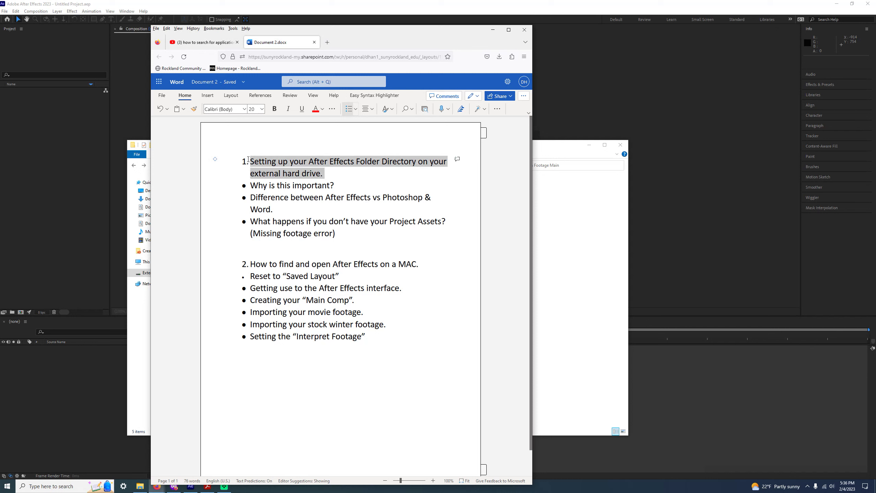
pyautogui.click(289, 110)
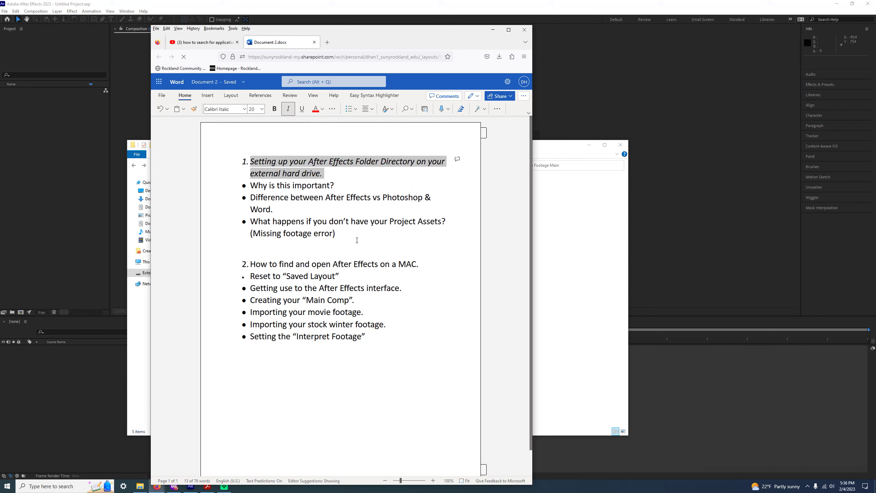
pyautogui.click(234, 248)
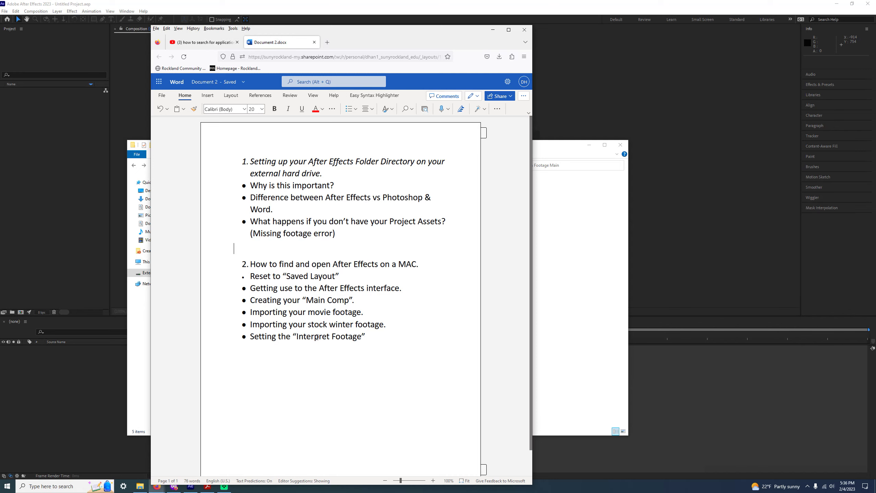
# Highlight the outline's "Why is this important?" point, and go back to FM291 Main Folder in File Explorer
pyautogui.tripleClick(304, 189)
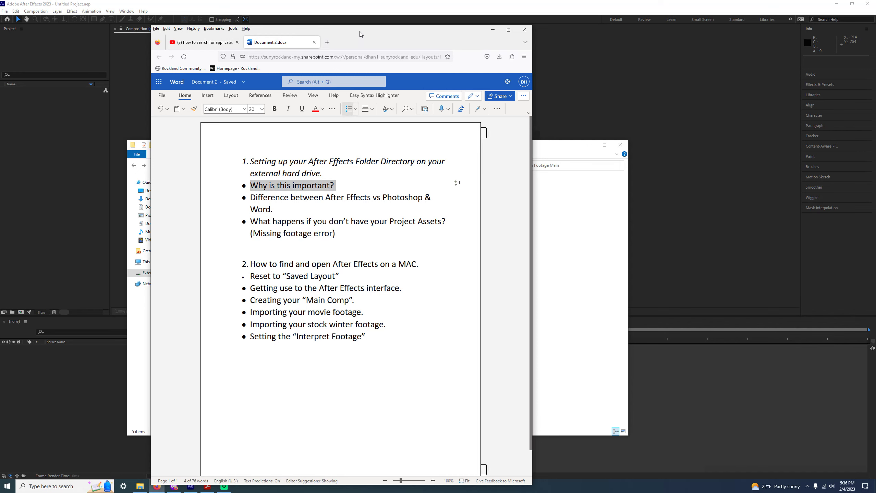
pyautogui.moveTo(359, 31); pyautogui.dragTo(875, 52)
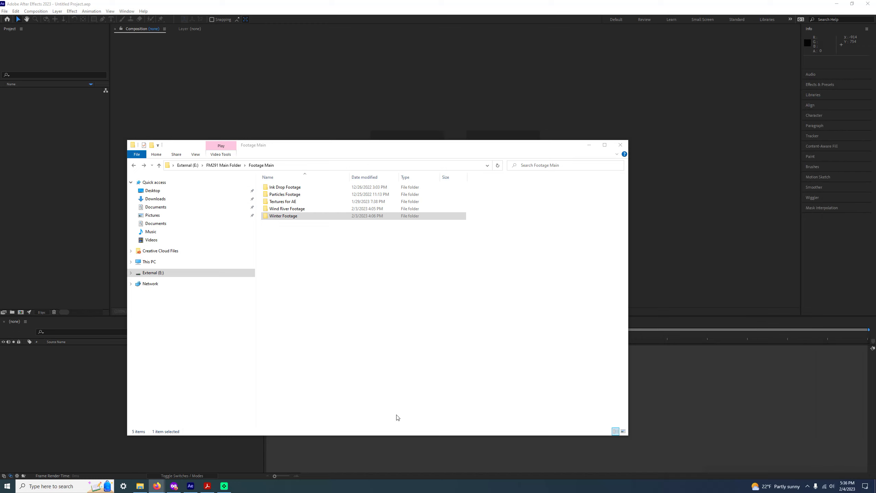
pyautogui.click(479, 334)
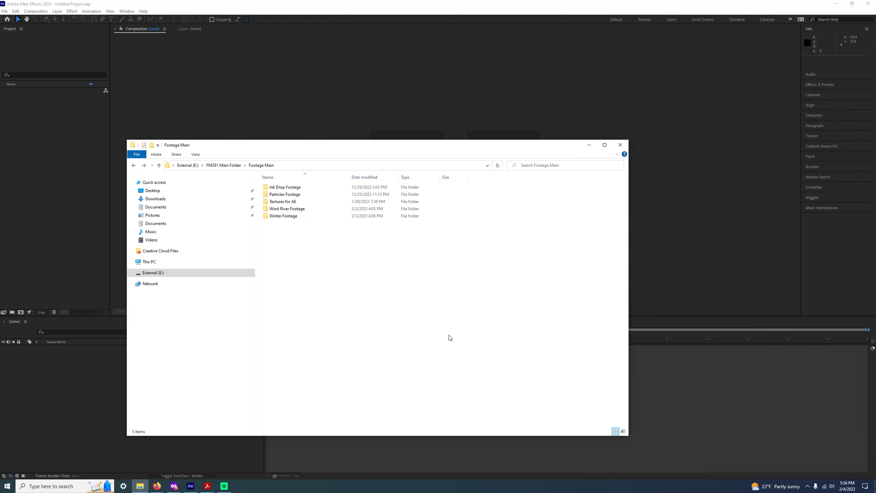
pyautogui.click(231, 166)
pyautogui.click(337, 304)
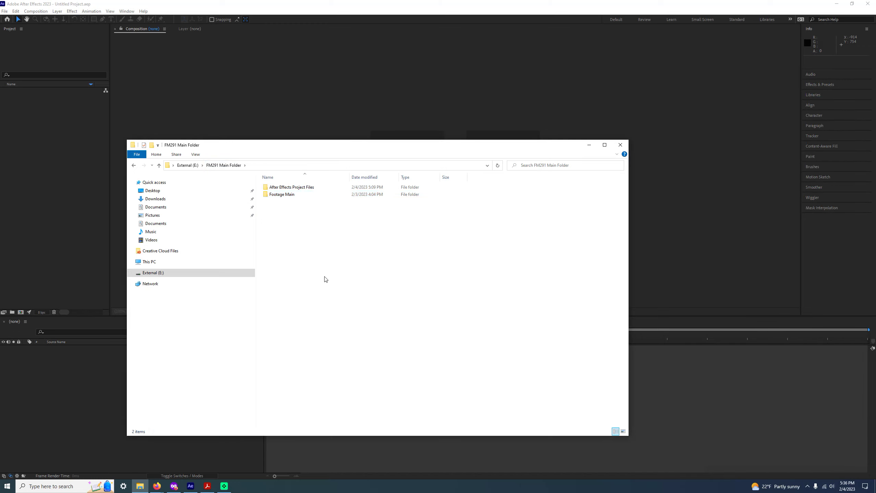
pyautogui.click(219, 166)
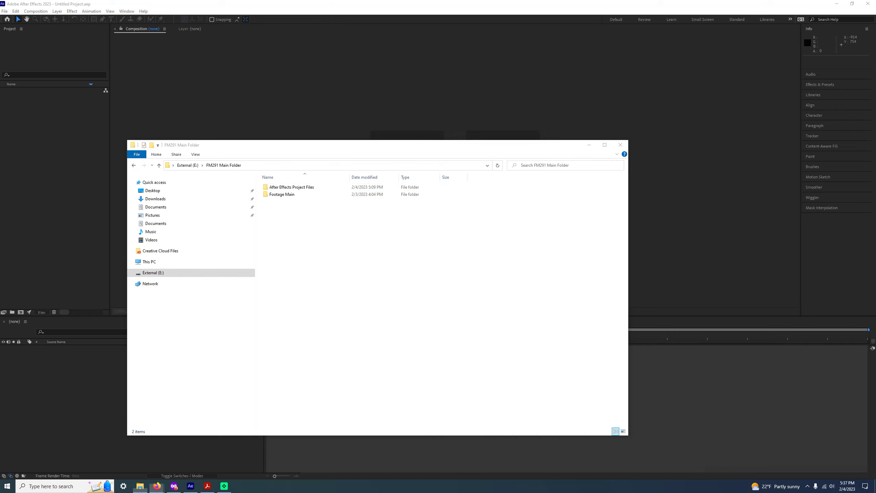
# Bring the Word outline back over the folder window and highlight After Effects, Photoshop and Word in the differences bullet
pyautogui.click(157, 486)
pyautogui.moveTo(344, 70); pyautogui.dragTo(407, 47)
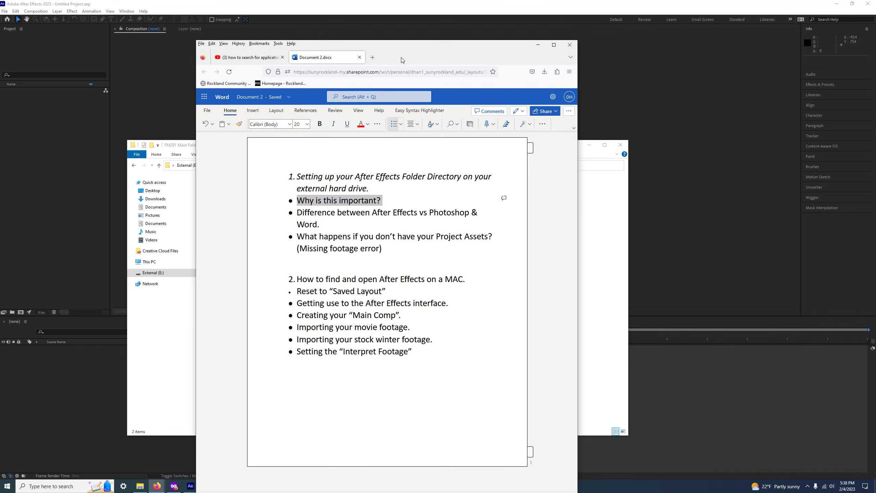
pyautogui.moveTo(406, 46); pyautogui.dragTo(410, 26)
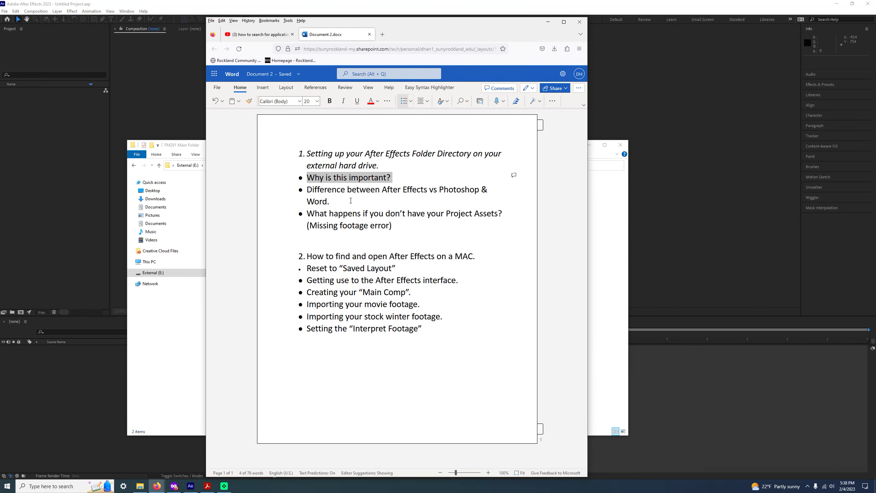
pyautogui.click(397, 198)
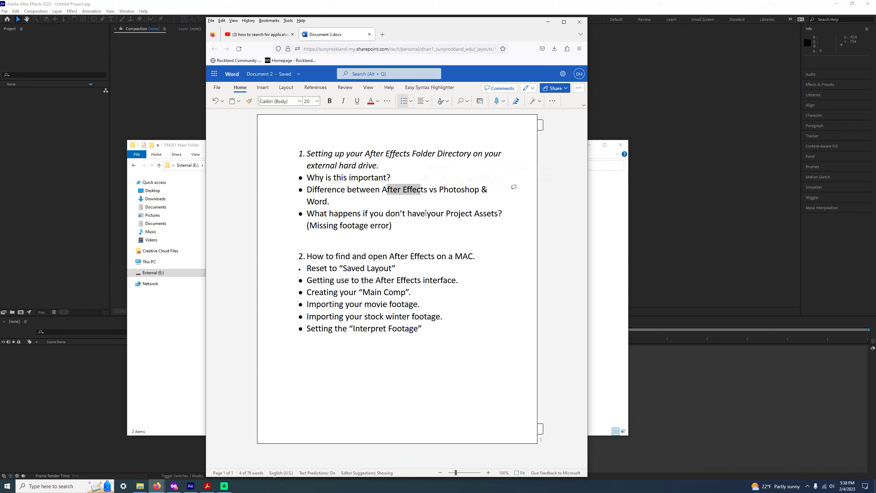
pyautogui.moveTo(445, 190); pyautogui.dragTo(472, 189)
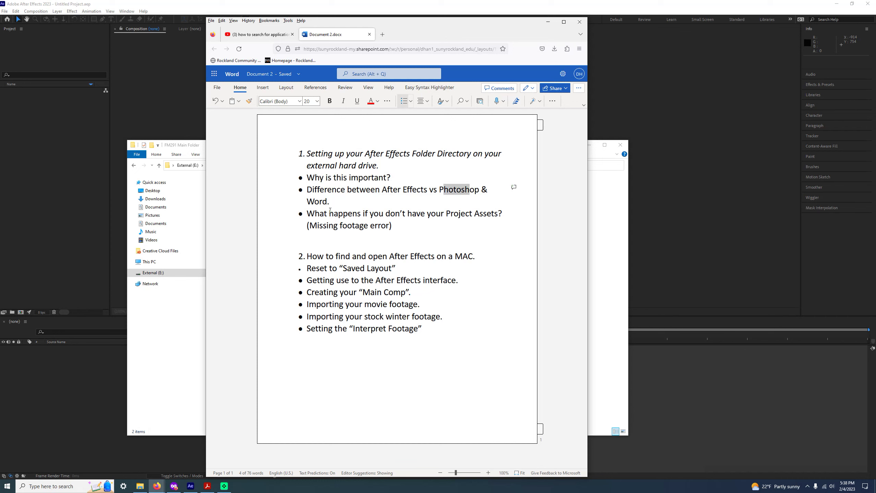
pyautogui.moveTo(336, 201); pyautogui.dragTo(314, 201)
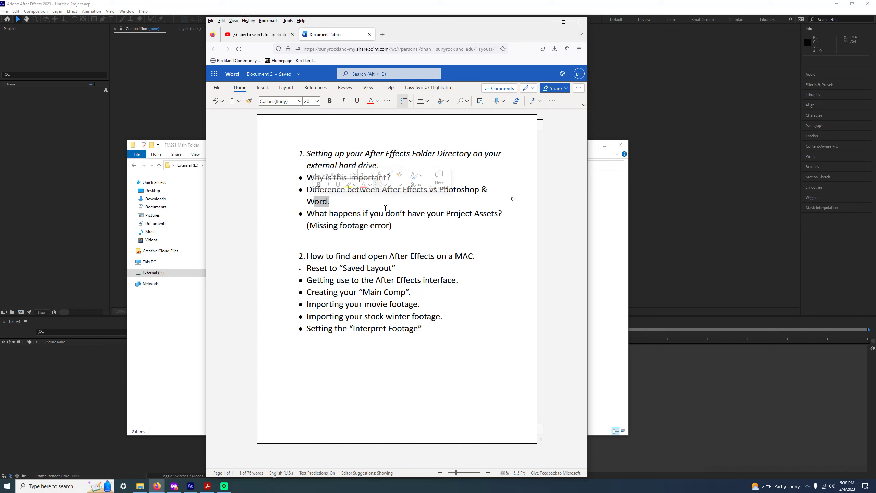
pyautogui.click(387, 207)
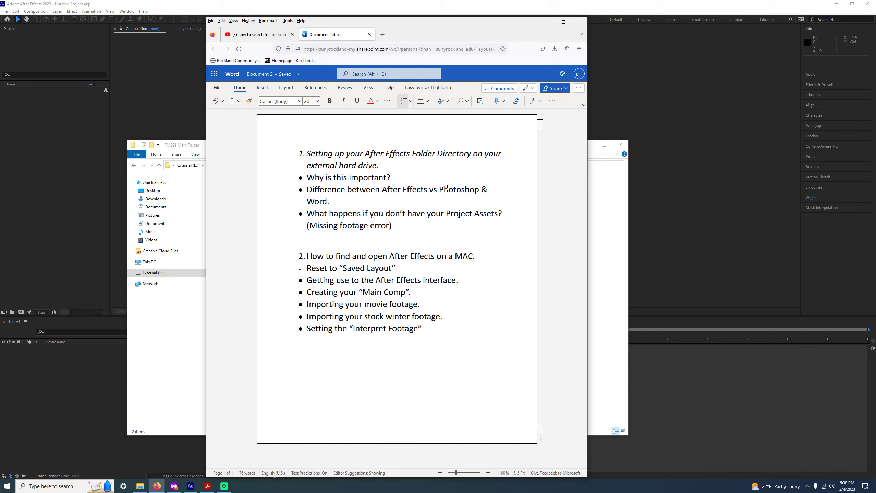
# Review the "Photoshop & Word" part of the differences bullet by highlighting it, and clear the selection
pyautogui.moveTo(447, 188); pyautogui.dragTo(331, 202)
pyautogui.click(412, 192)
pyautogui.moveTo(443, 187); pyautogui.dragTo(331, 202)
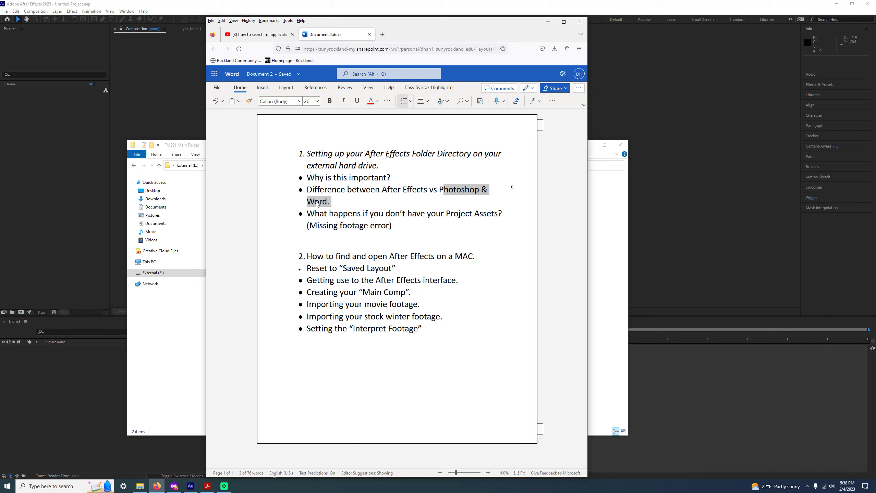
pyautogui.click(440, 189)
pyautogui.moveTo(439, 189); pyautogui.dragTo(331, 202)
pyautogui.moveTo(439, 189); pyautogui.dragTo(444, 192)
pyautogui.click(321, 199)
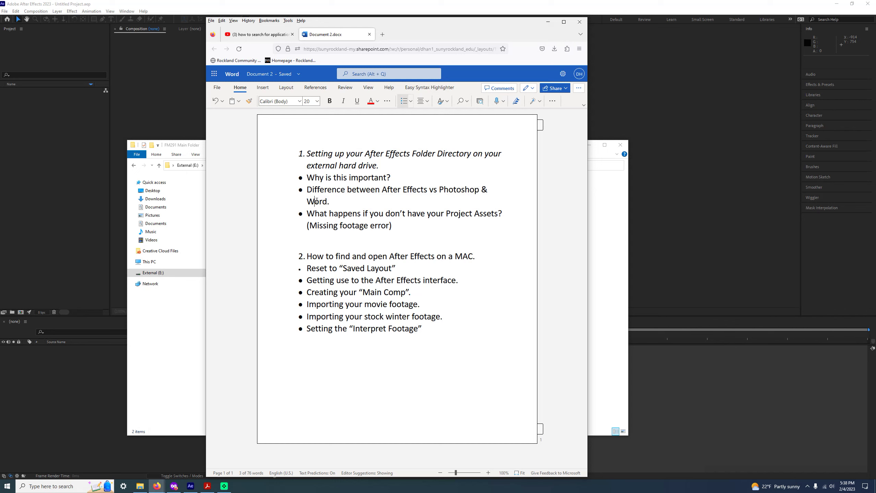
pyautogui.click(403, 210)
pyautogui.click(364, 178)
pyautogui.click(372, 177)
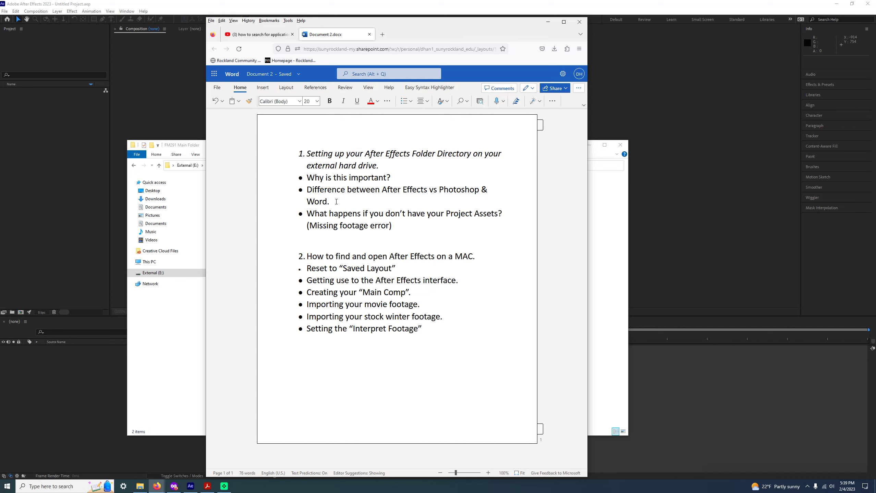
# Highlight the After Effects vs Photoshop & Word bullet, followed by the "Why is this important?" bullet
pyautogui.moveTo(314, 189); pyautogui.dragTo(408, 199)
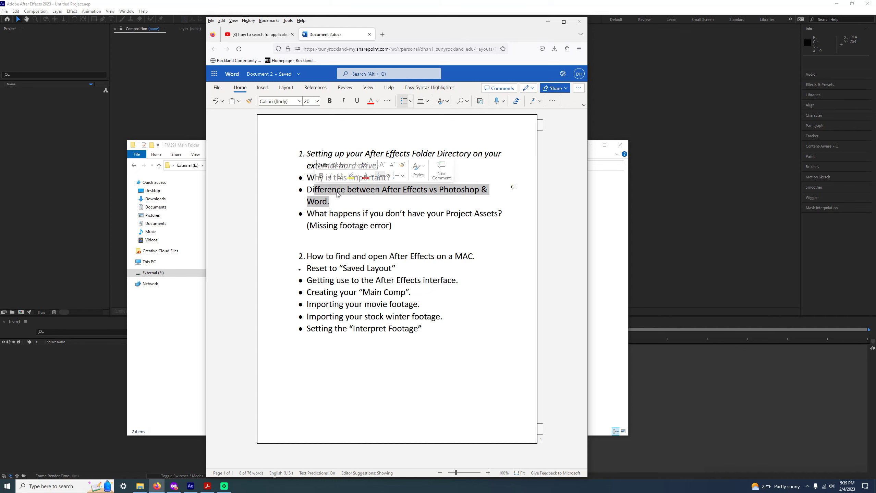
pyautogui.click(407, 199)
pyautogui.moveTo(314, 177); pyautogui.dragTo(391, 178)
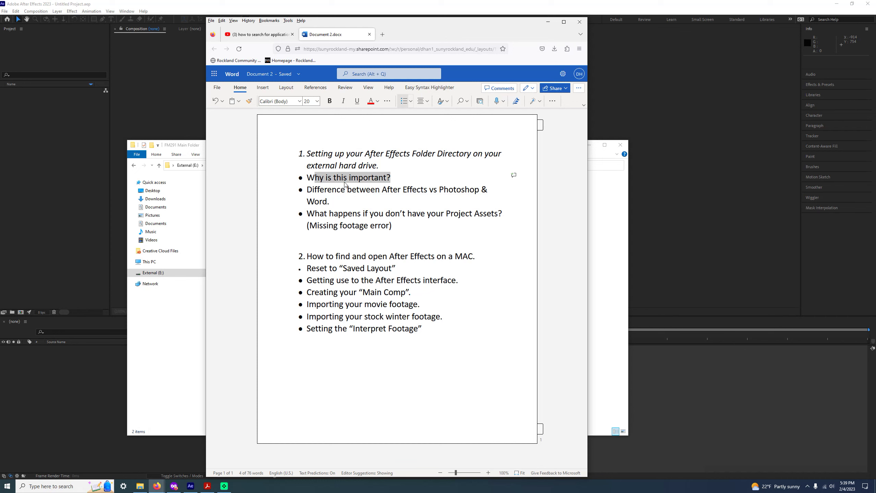
# Highlight the bullet about not having project assets and the missing footage error, narrowing the selection to "Project Assets?"
pyautogui.click(439, 230)
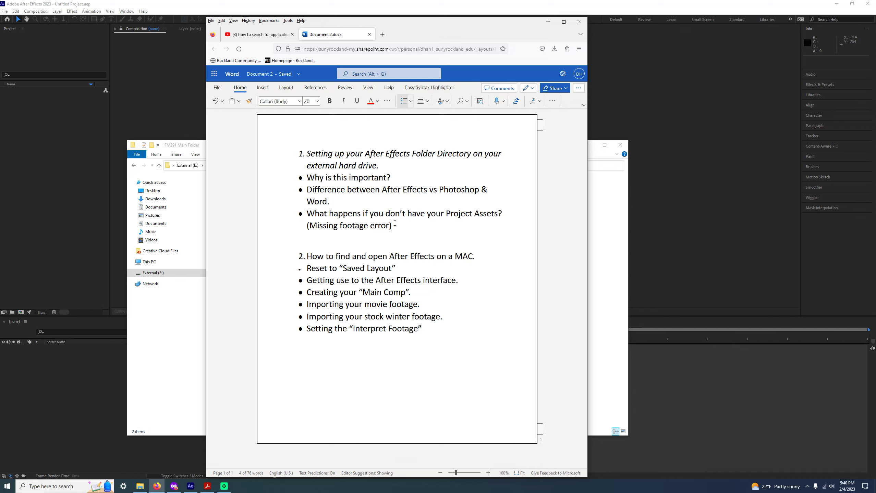
pyautogui.moveTo(439, 230); pyautogui.dragTo(361, 214)
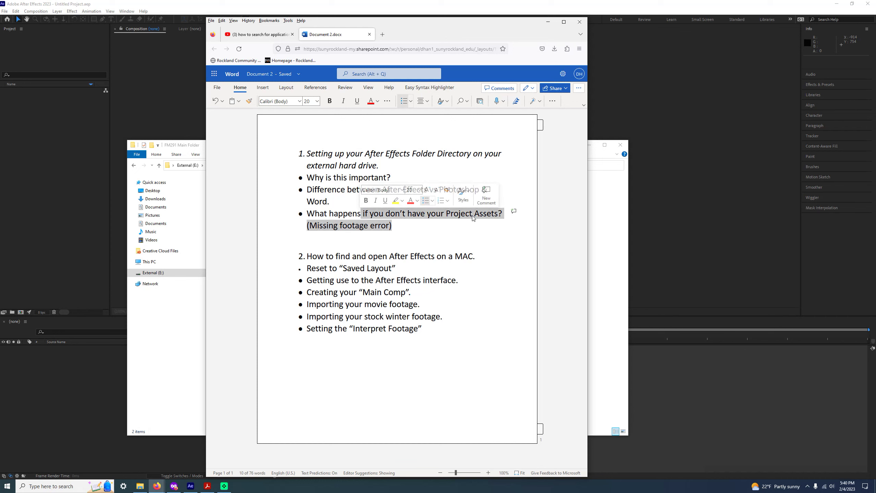
pyautogui.click(474, 231)
pyautogui.moveTo(443, 212); pyautogui.dragTo(503, 214)
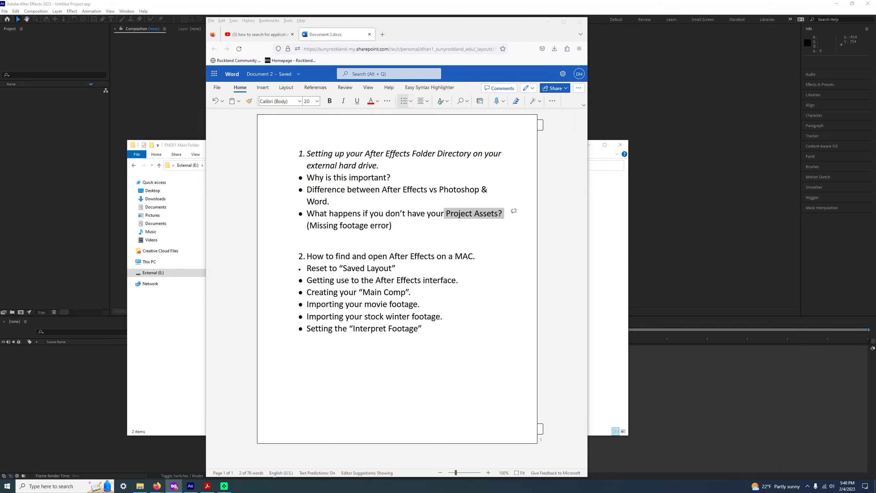
# Switch to the browser's "missing footage after effects" image results, examine color-bar and missing-files warning examples, and return to the Word outline
pyautogui.click(174, 486)
pyautogui.moveTo(552, 39); pyautogui.dragTo(481, 29)
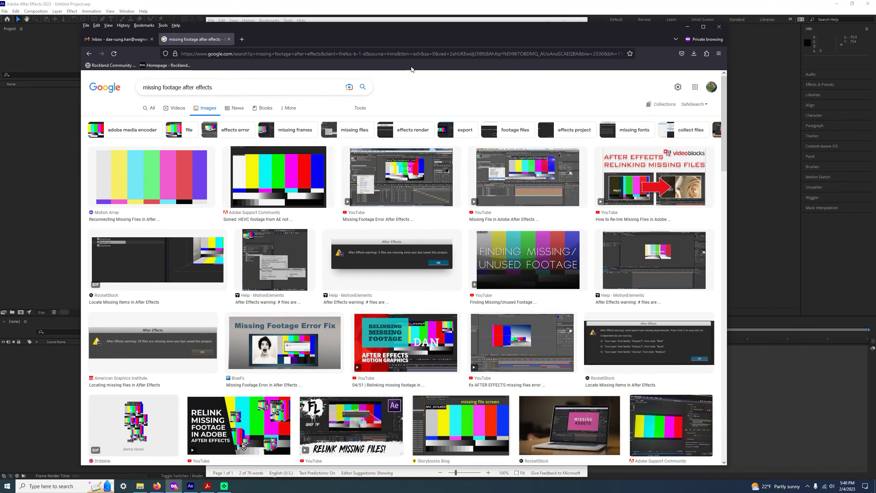
pyautogui.moveTo(397, 25); pyautogui.dragTo(366, 5)
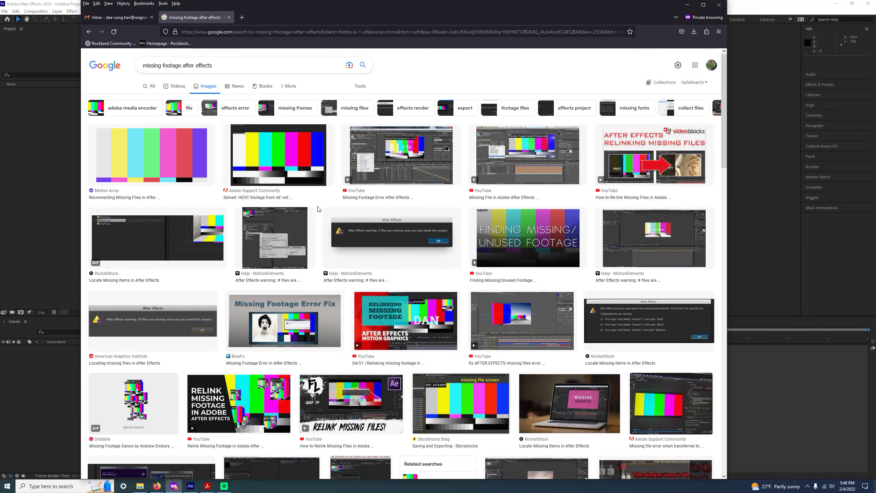
pyautogui.click(294, 162)
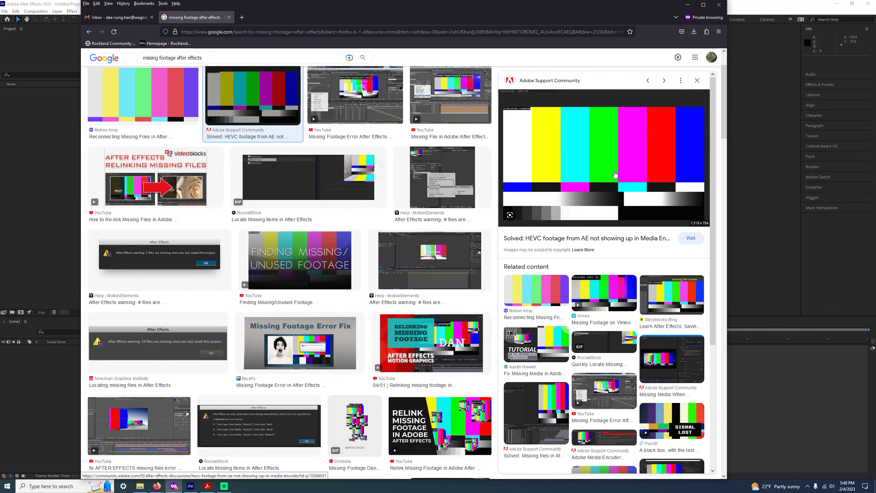
pyautogui.click(450, 138)
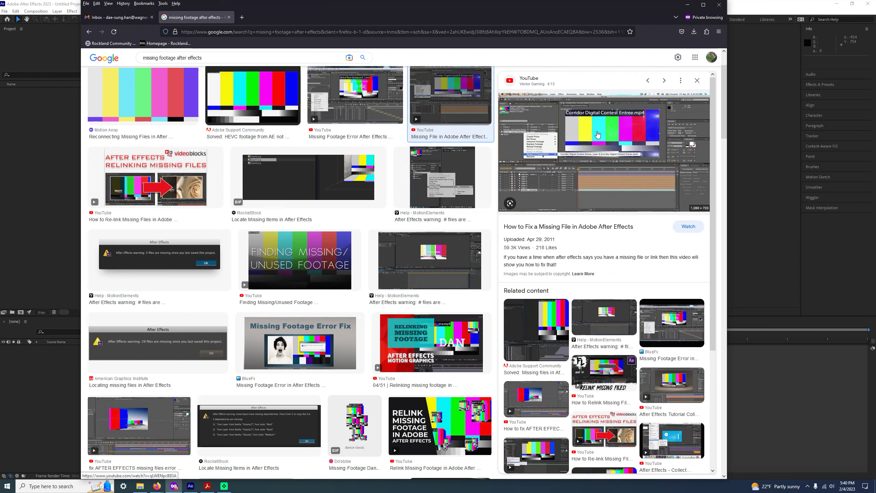
pyautogui.press('Left')
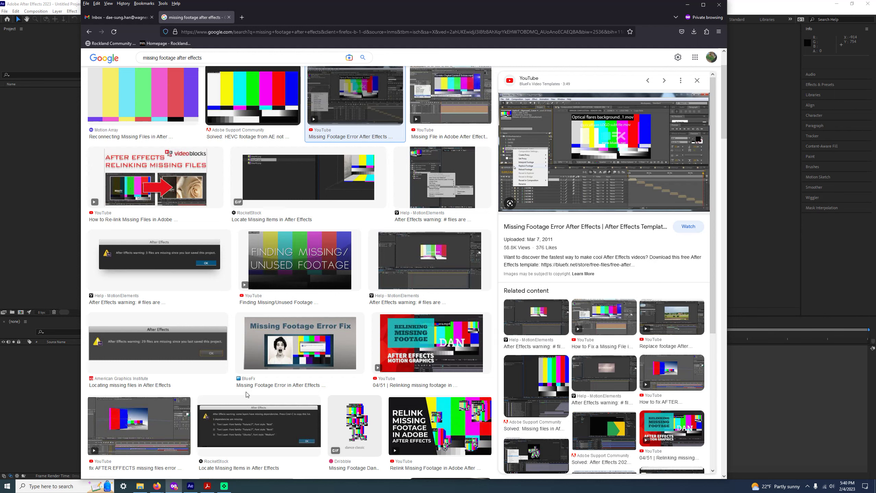
pyautogui.click(153, 343)
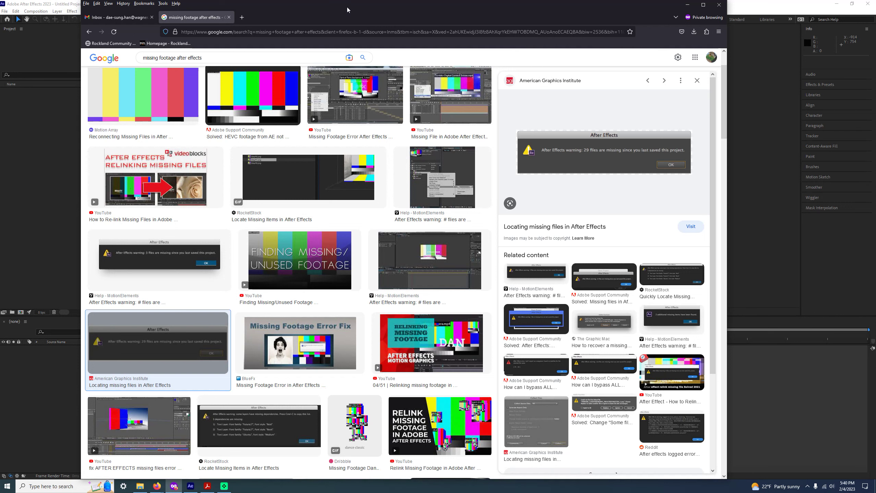
pyautogui.moveTo(347, 9); pyautogui.dragTo(349, 25)
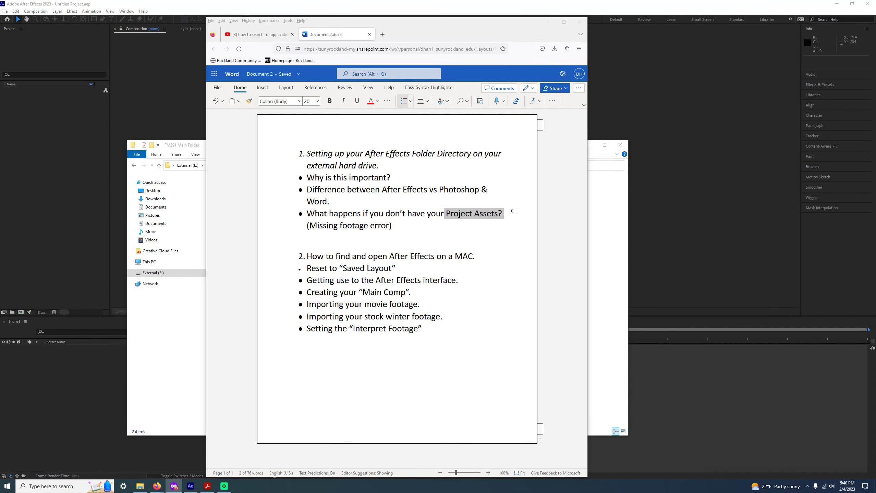
pyautogui.click(429, 242)
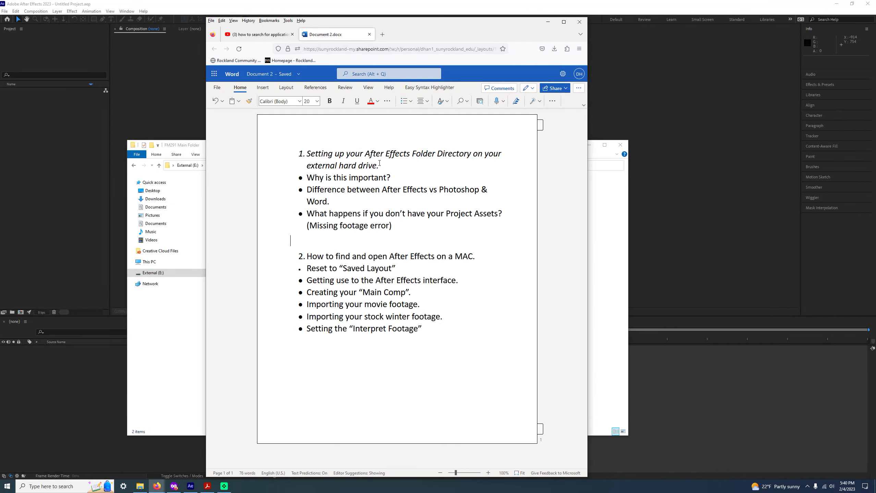
# Highlight the phrase "After Effects Folder Directory" in the first heading of the Word outline
pyautogui.moveTo(365, 156); pyautogui.dragTo(472, 155)
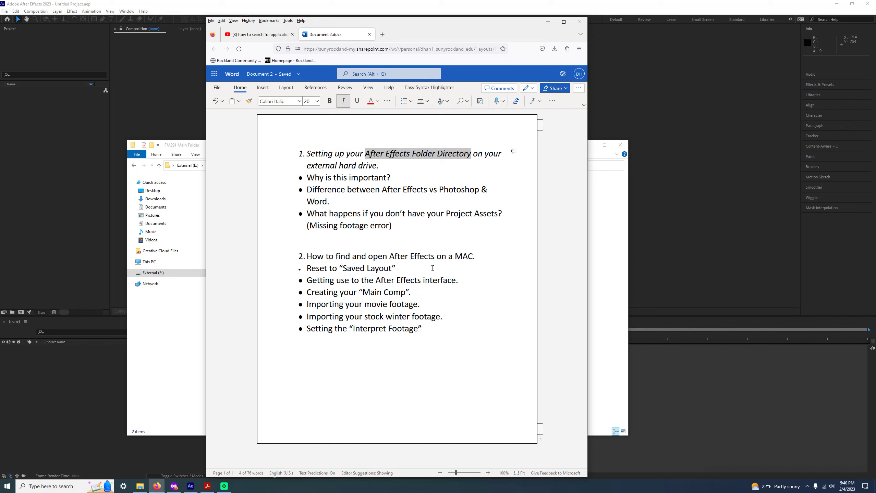
pyautogui.click(399, 279)
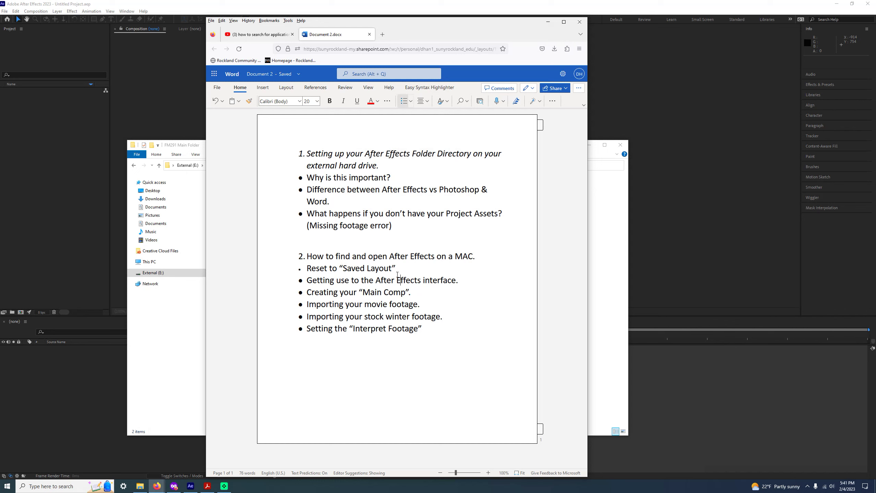
pyautogui.moveTo(366, 151); pyautogui.dragTo(446, 154)
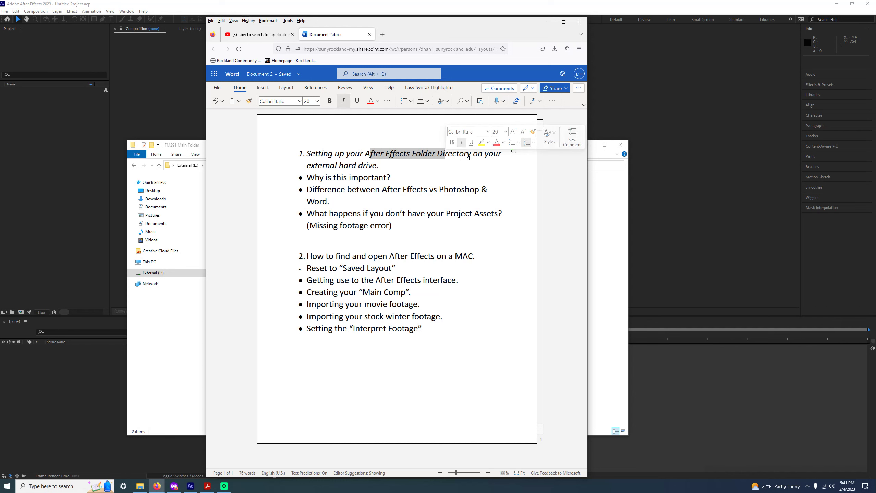
pyautogui.click(445, 155)
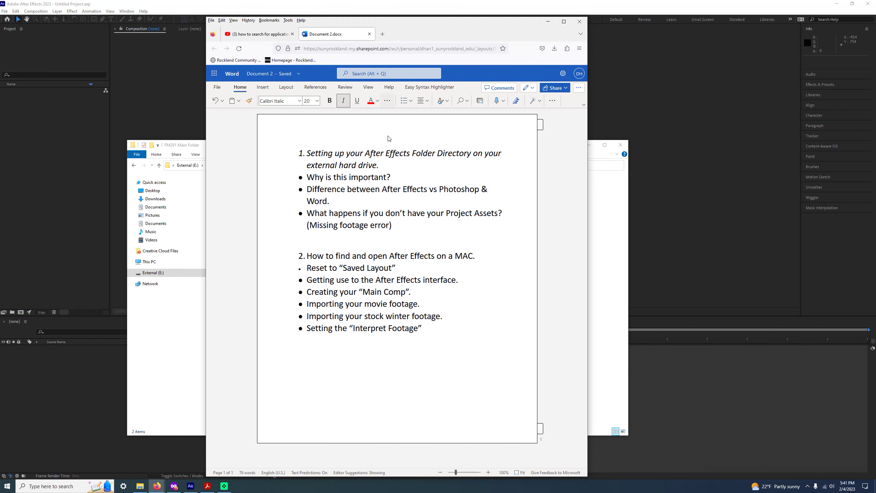
pyautogui.moveTo(368, 153); pyautogui.dragTo(441, 152)
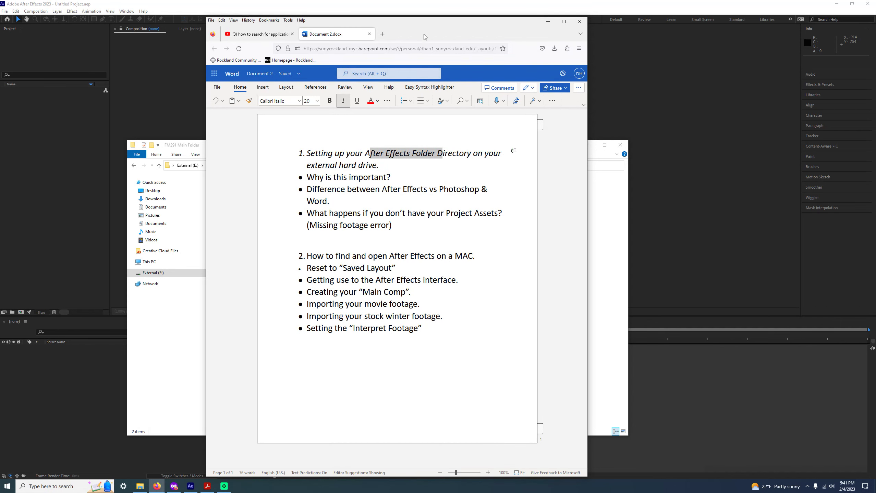
# Move the Word window aside, open Footage Main in File Explorer, view the Ink Drop Footage folder's clips, and return to Footage Main
pyautogui.moveTo(417, 25); pyautogui.dragTo(875, 208)
pyautogui.moveTo(246, 152); pyautogui.dragTo(280, 157)
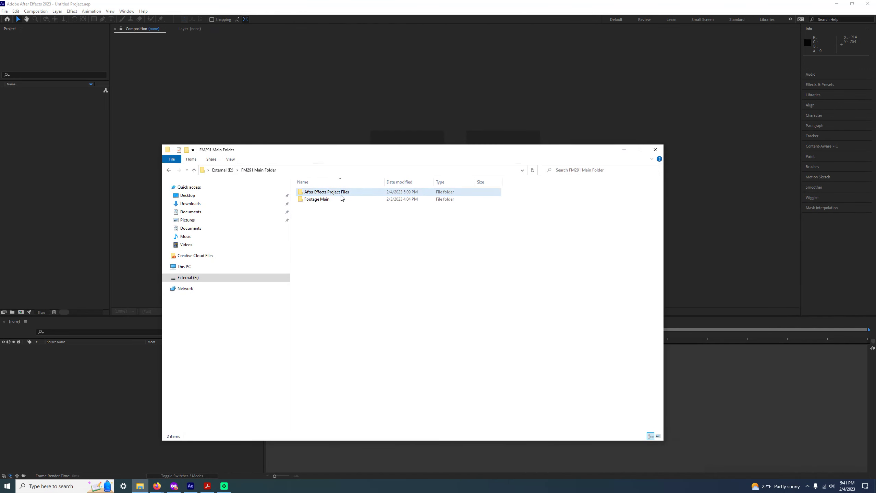
pyautogui.doubleClick(315, 200)
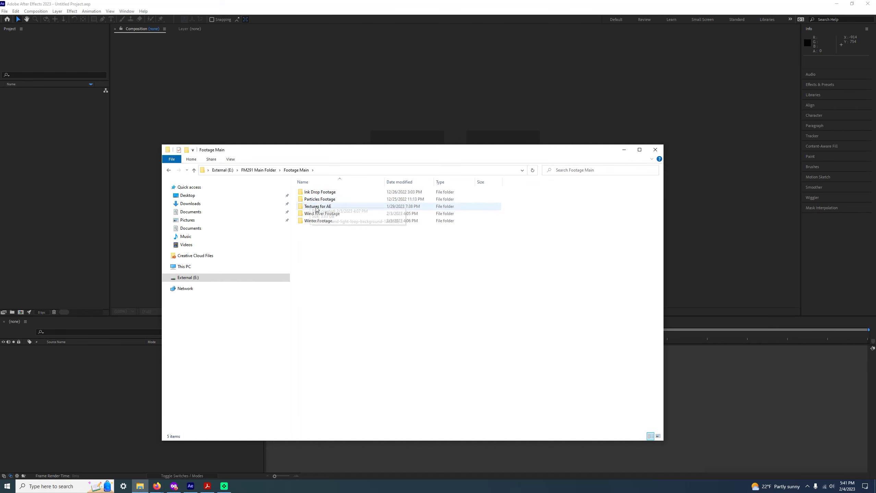
pyautogui.doubleClick(314, 192)
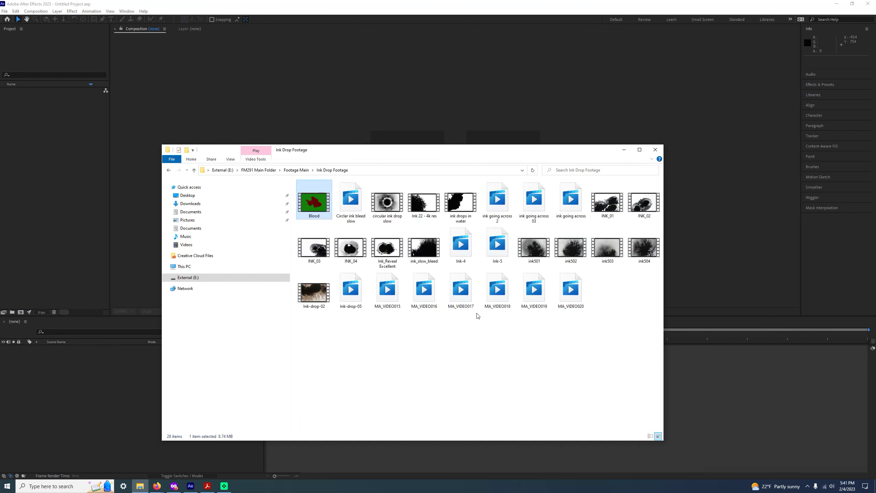
pyautogui.hotkey('alt', 'Left')
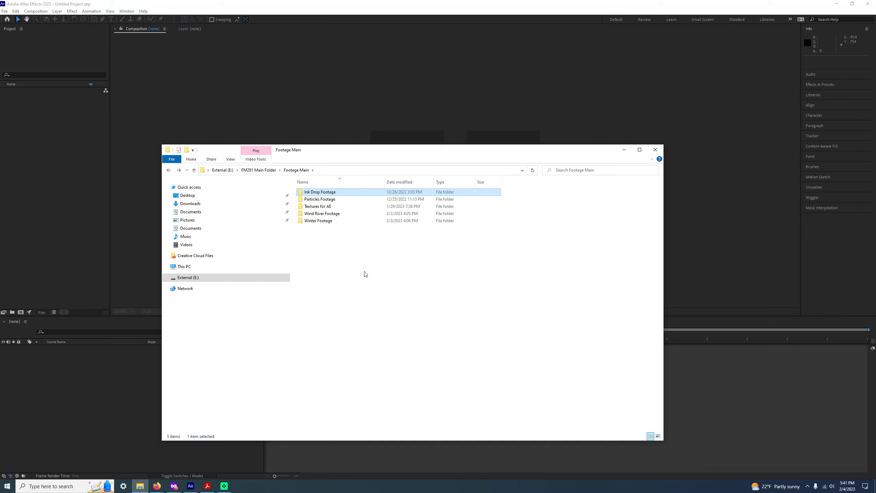
# Point out the Ink Drop Footage folder among the Footage Main subfolders by selecting it, and leave nothing selected
pyautogui.click(349, 253)
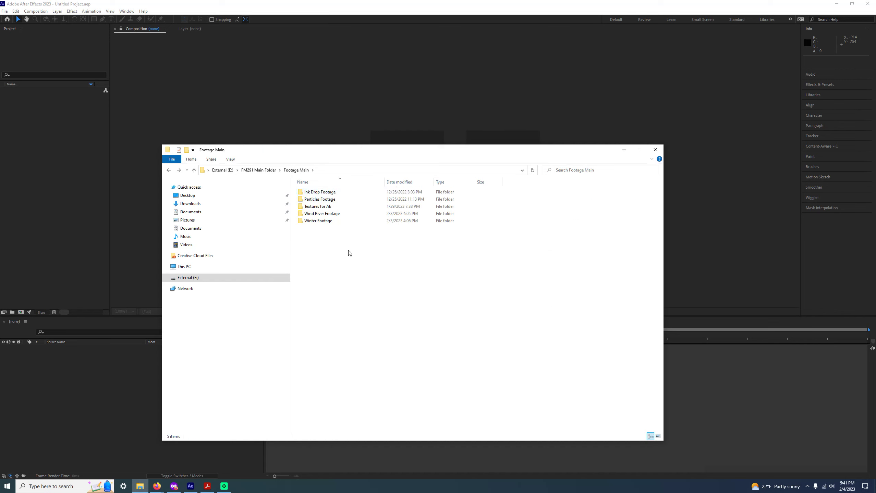
pyautogui.click(315, 193)
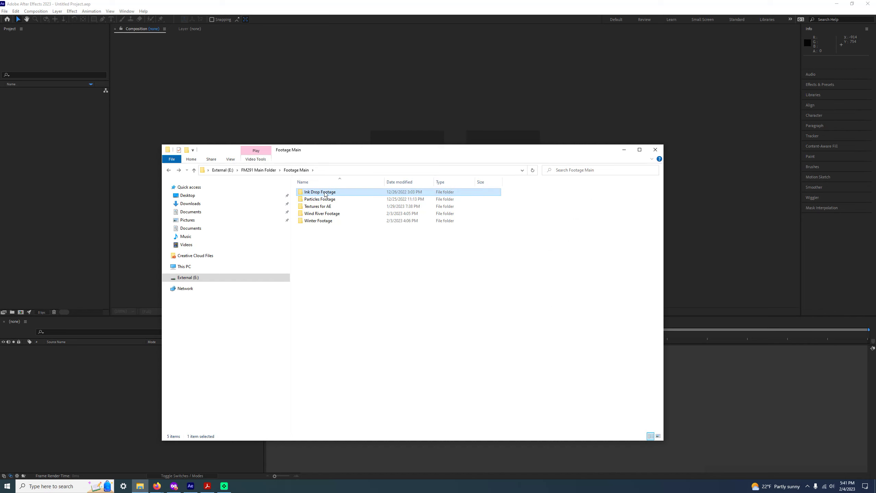
pyautogui.click(399, 261)
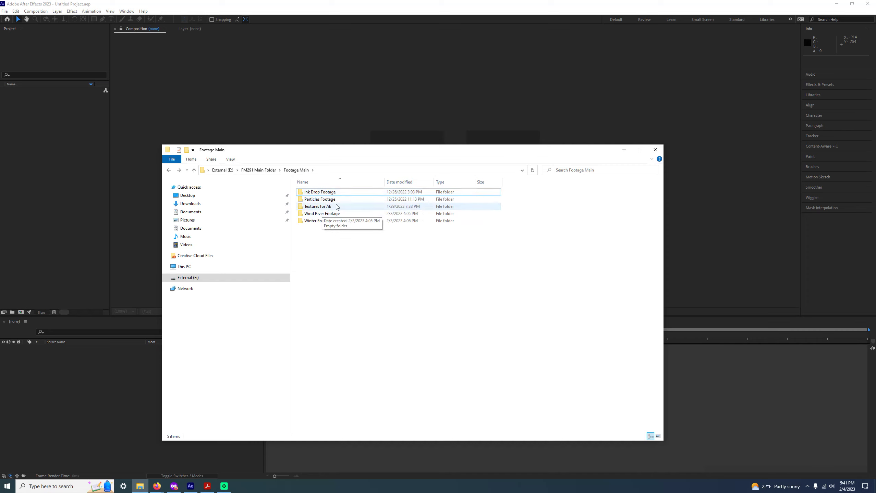
pyautogui.click(316, 194)
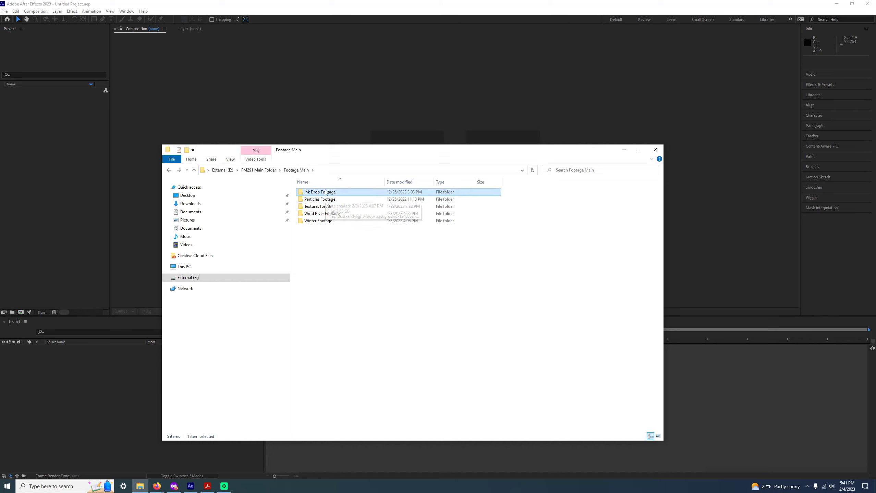
pyautogui.click(379, 278)
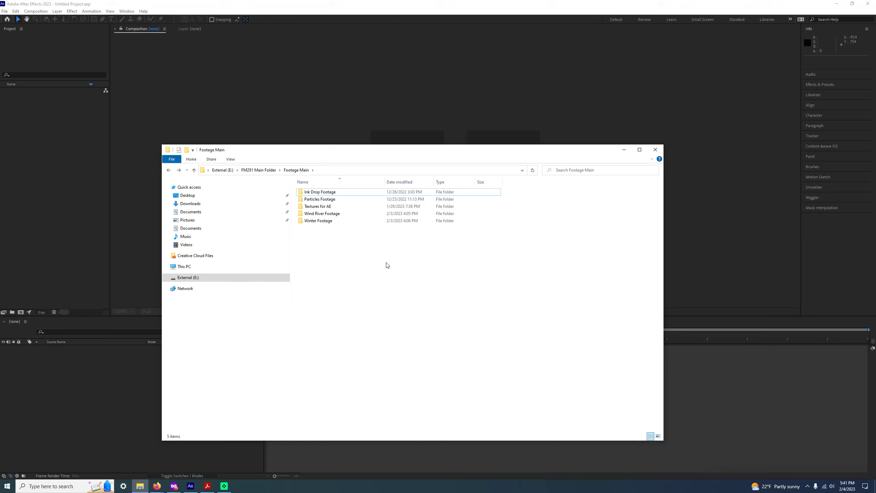
# Bring the Word outline back into view and highlight the heading about finding and opening After Effects on a MAC
pyautogui.hotkey('alt', 'Tab')
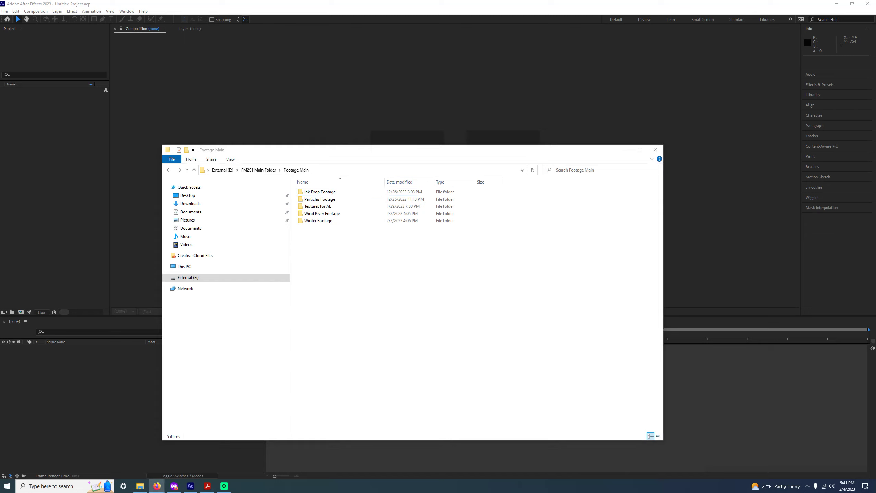
pyautogui.moveTo(501, 239); pyautogui.dragTo(454, 87)
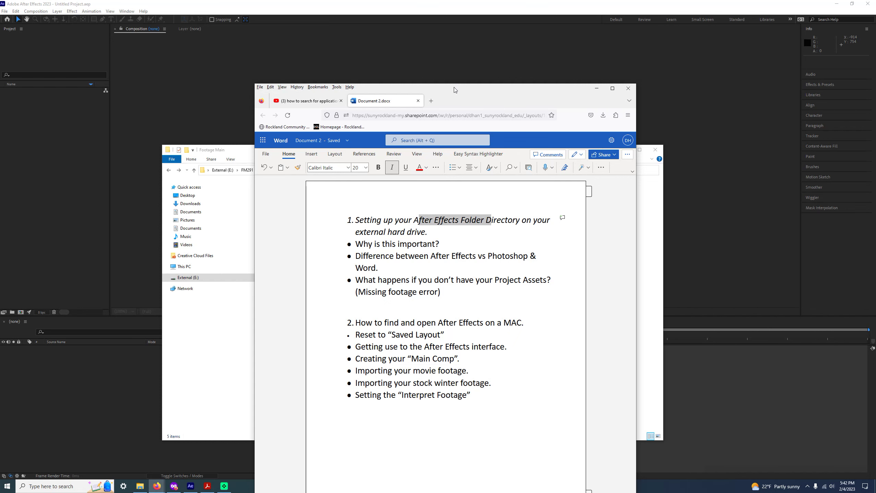
pyautogui.moveTo(494, 92); pyautogui.dragTo(412, 22)
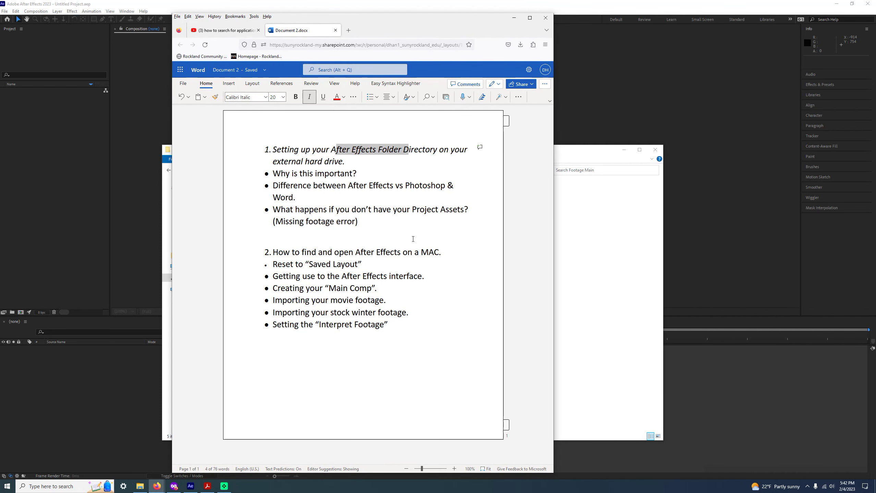
pyautogui.moveTo(306, 253); pyautogui.dragTo(444, 255)
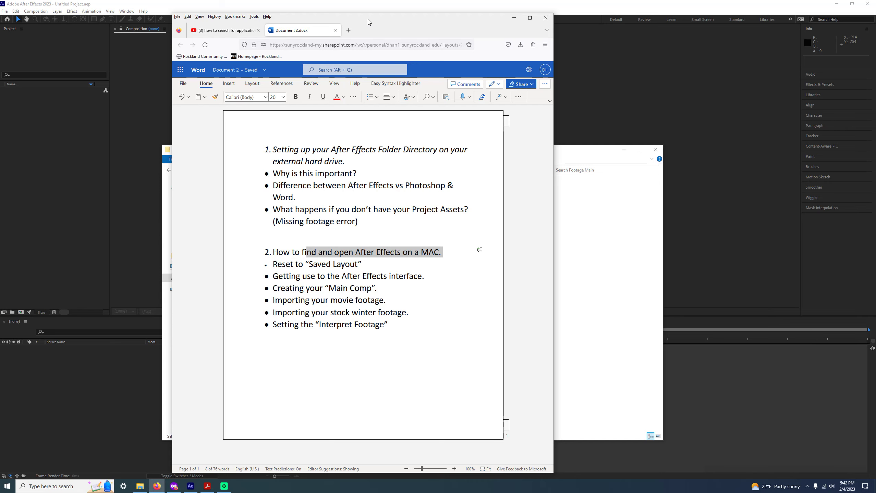
# Move the folder window off the screen and show the YouTube results for "how to search for applications on mac" in an enlarged browser window
pyautogui.moveTo(367, 19); pyautogui.dragTo(875, 21)
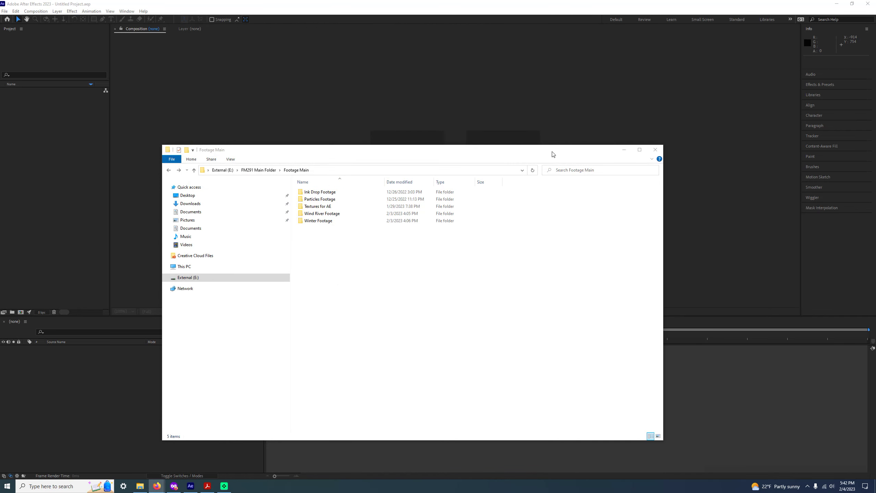
pyautogui.moveTo(553, 155); pyautogui.dragTo(875, 154)
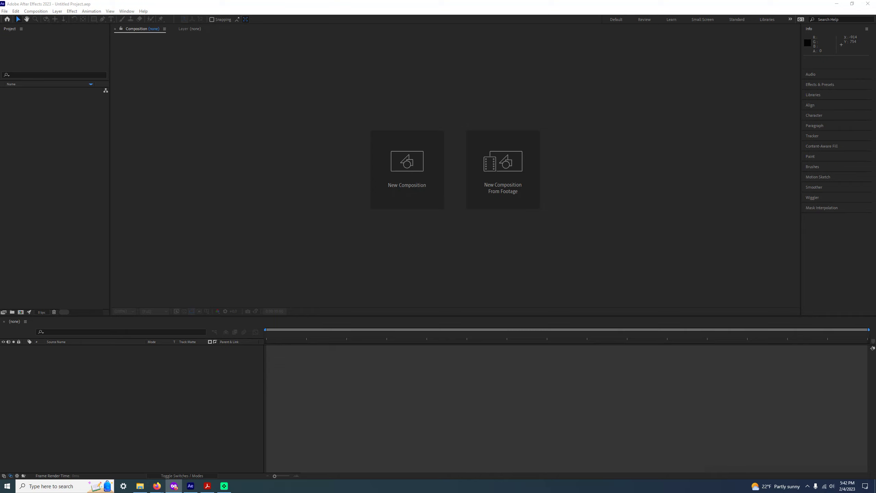
pyautogui.click(157, 486)
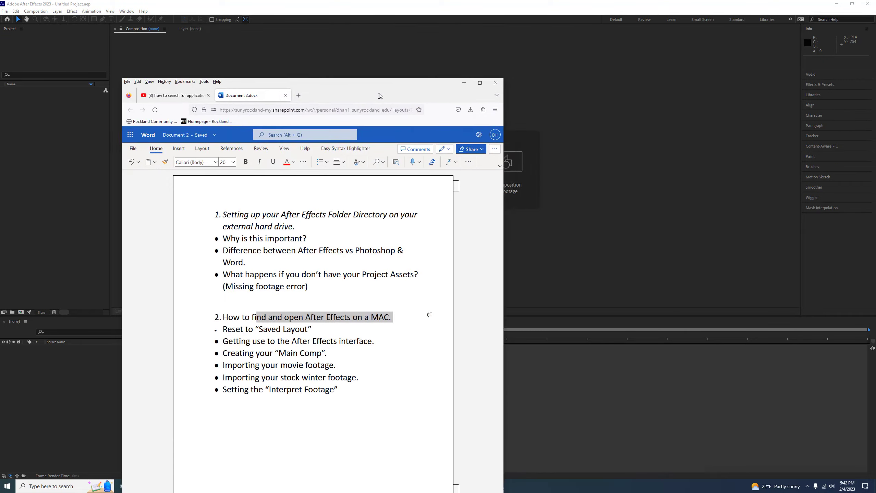
pyautogui.click(221, 51)
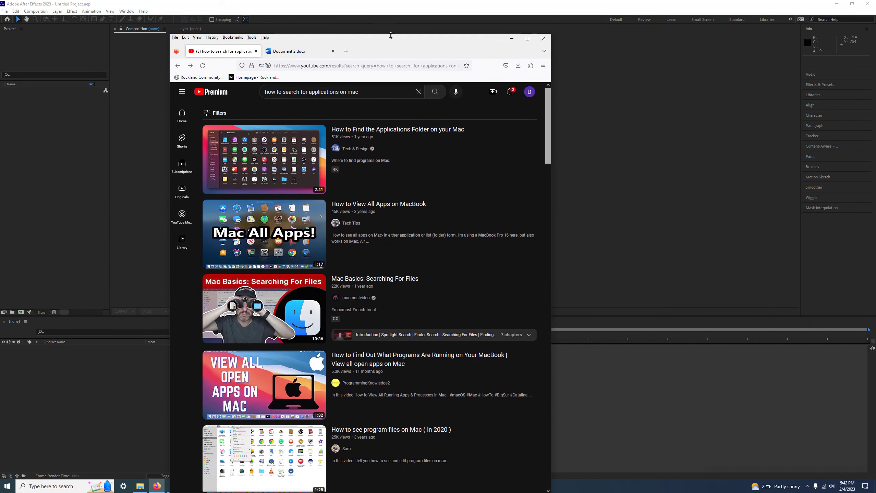
pyautogui.press('super+shift+Up')
pyautogui.moveTo(553, 64); pyautogui.dragTo(789, 65)
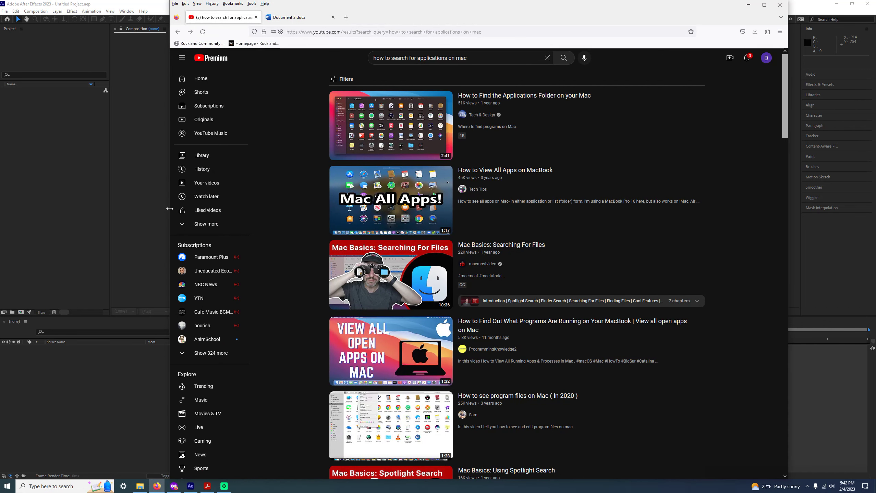
pyautogui.moveTo(171, 214); pyautogui.dragTo(20, 195)
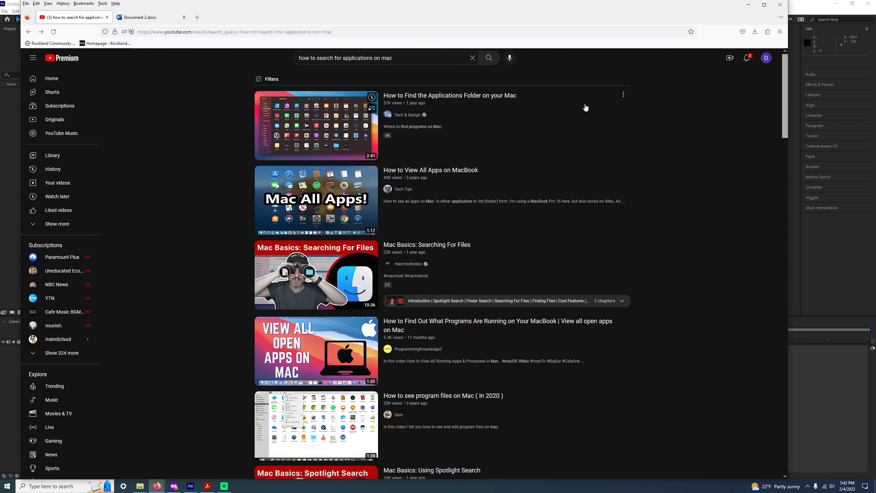
pyautogui.click(396, 58)
pyautogui.moveTo(311, 59); pyautogui.dragTo(375, 58)
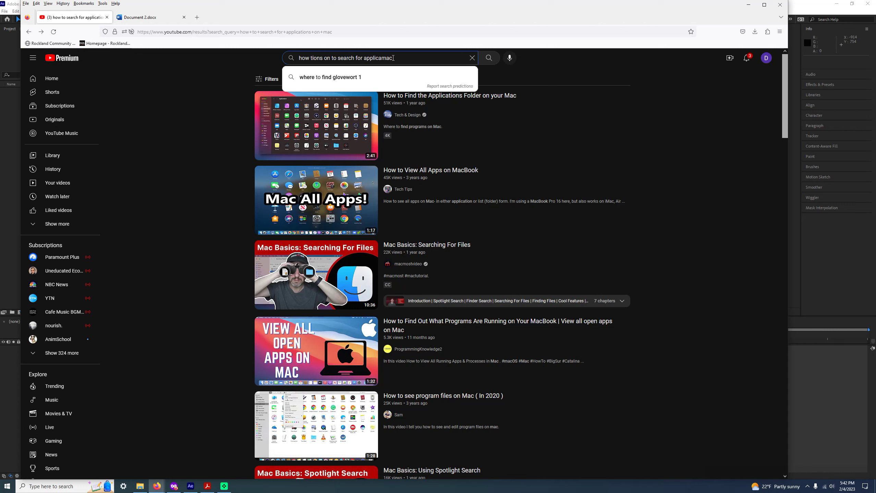
pyautogui.hotkey('ctrl', 'z')
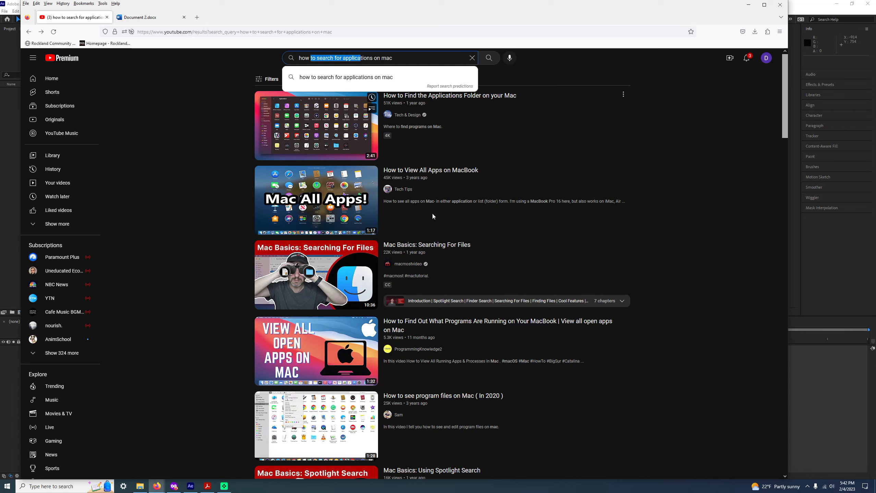
pyautogui.click(350, 89)
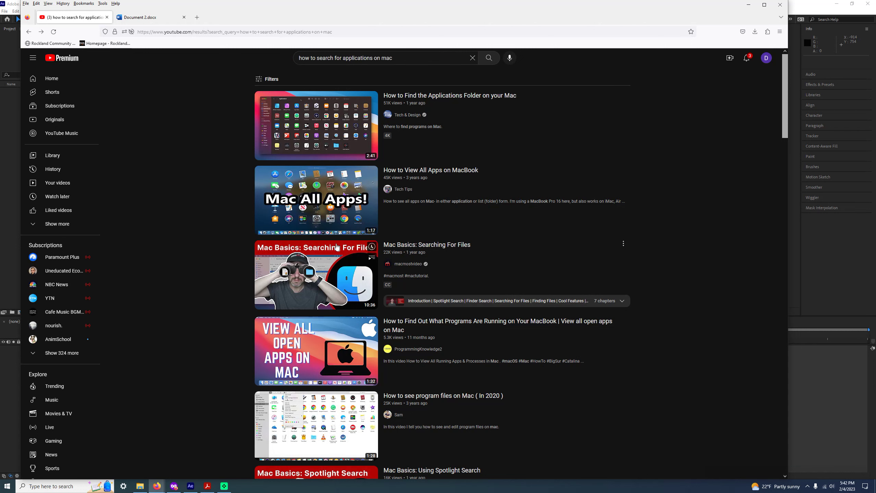
# Open the video "How to View All Apps on MacBook" and show the Launchpad icon, paused at 0:13
pyautogui.click(259, 235)
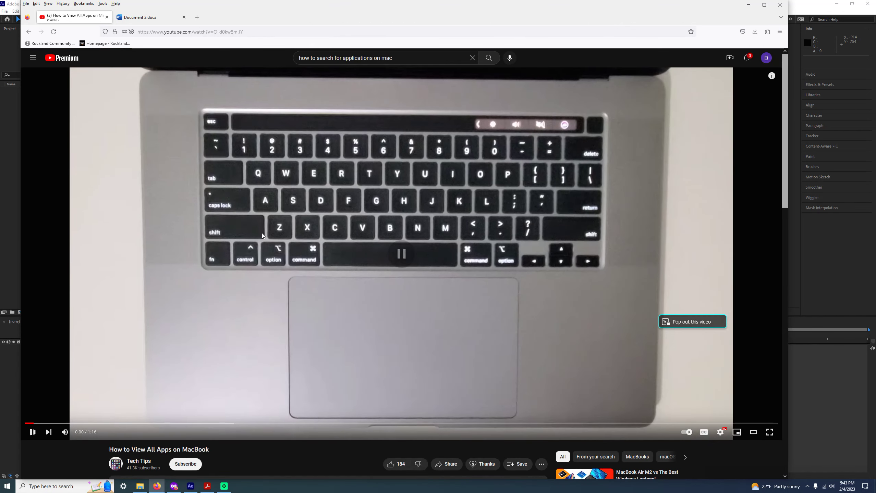
pyautogui.moveTo(154, 425); pyautogui.dragTo(154, 424)
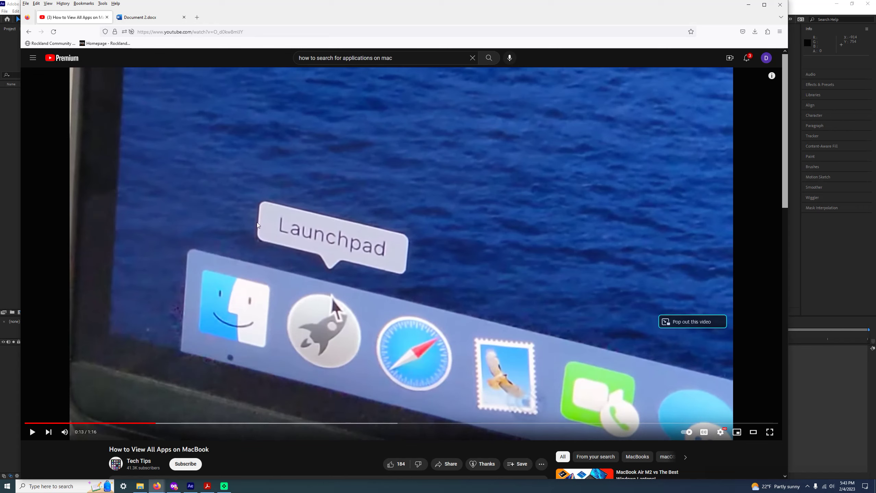
pyautogui.moveTo(566, 8); pyautogui.dragTo(550, 1)
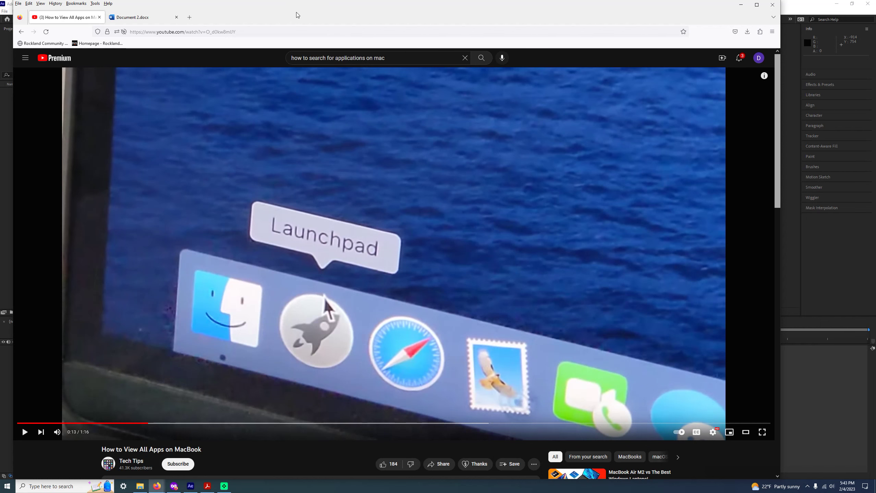
# Return to the Word outline, put the browser window away, and switch to After Effects
pyautogui.click(138, 18)
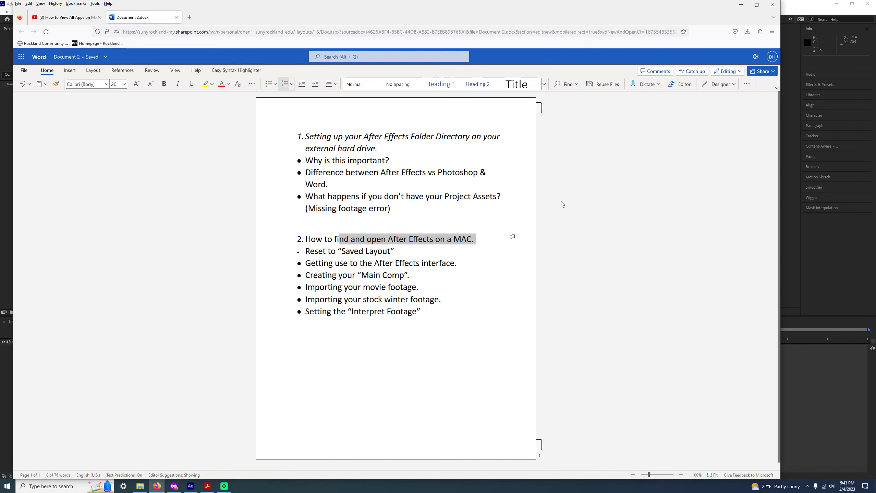
pyautogui.press('super+Down')
pyautogui.click(106, 138)
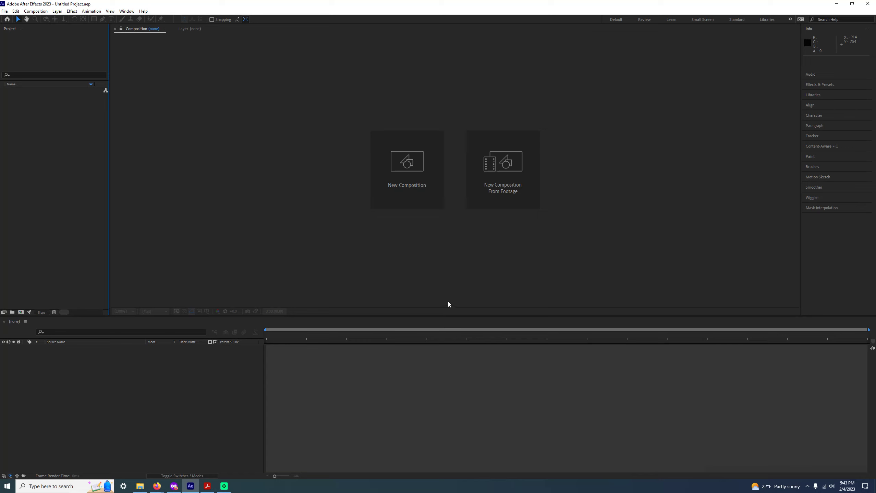
# Reset the "All Panels" workspace to its saved layout
pyautogui.click(376, 257)
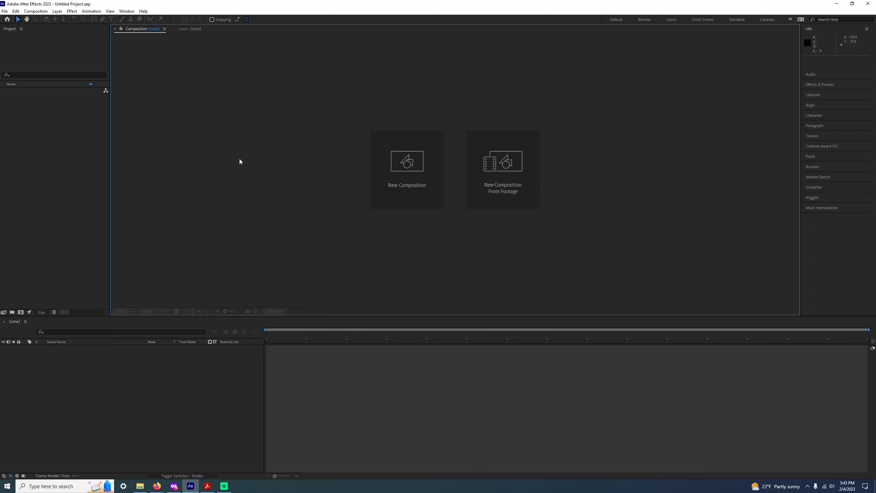
pyautogui.click(126, 12)
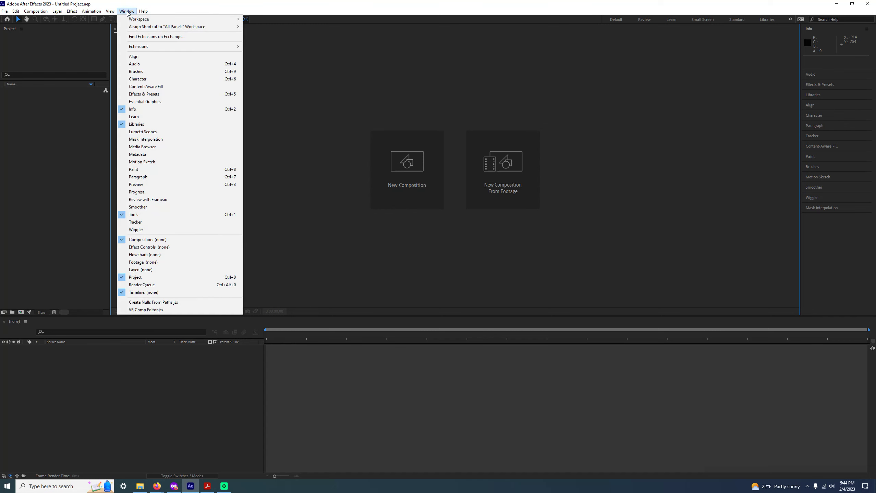
pyautogui.moveTo(137, 21)
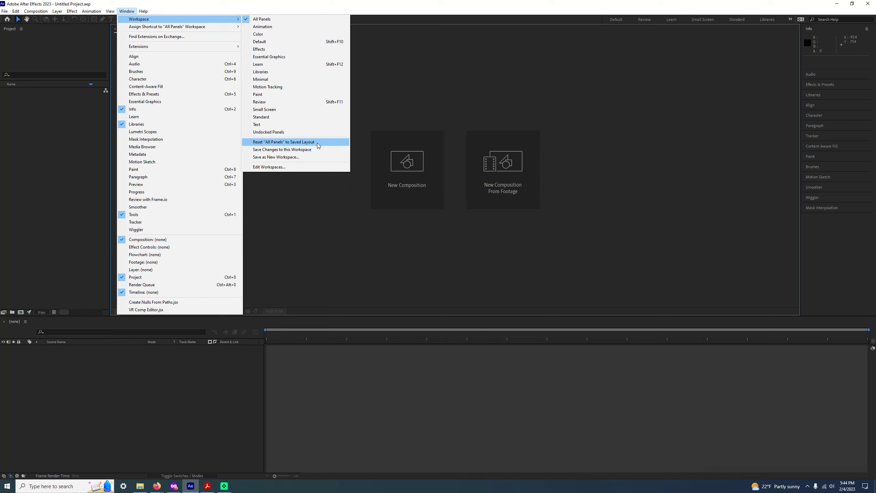
pyautogui.click(300, 142)
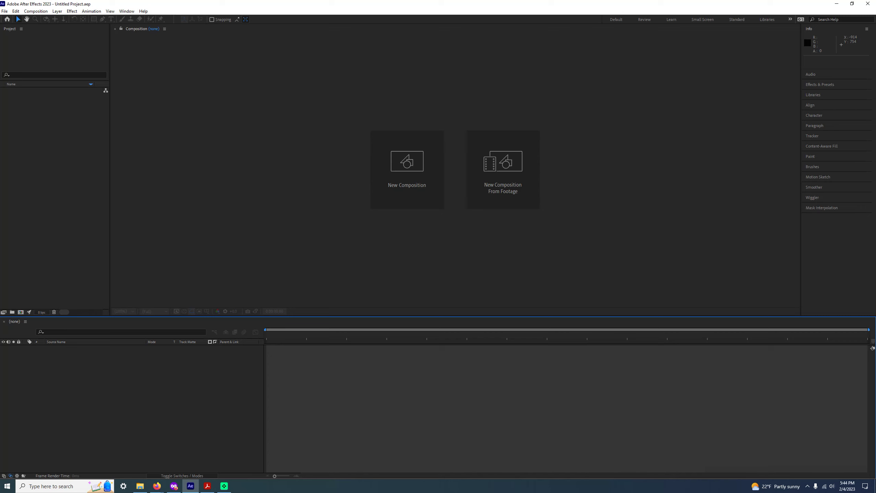
# Return to the Word outline and italicize the bullets under heading 1, plus heading 2 and its "Reset to 'Saved Layout'" bullet
pyautogui.click(157, 487)
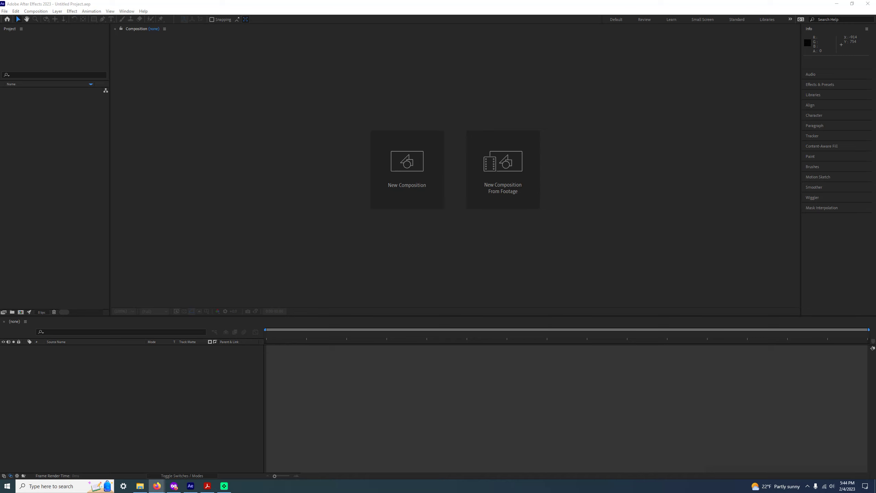
pyautogui.hotkey('alt', 'Tab')
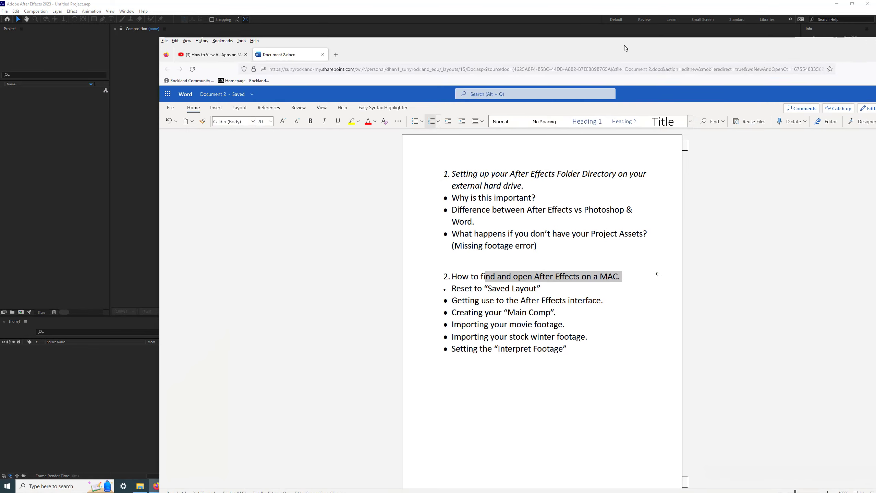
pyautogui.moveTo(461, 241); pyautogui.dragTo(374, 192)
pyautogui.click(246, 116)
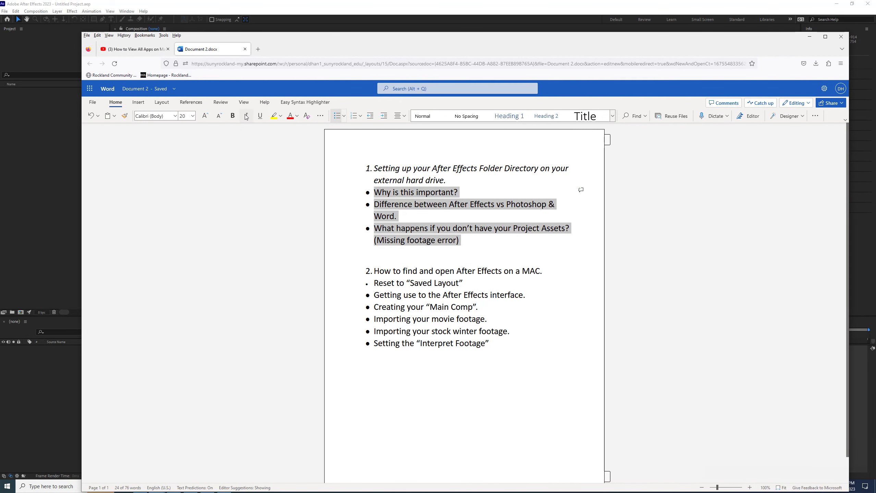
pyautogui.click(432, 216)
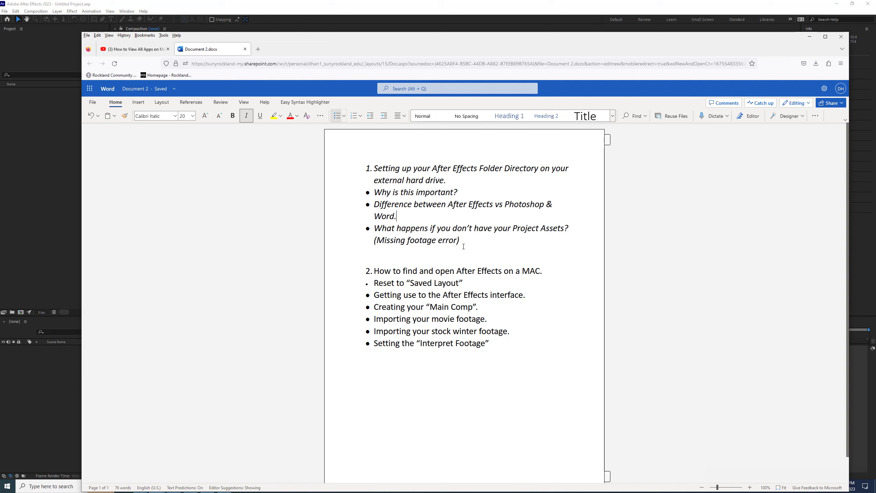
pyautogui.moveTo(444, 279); pyautogui.dragTo(374, 271)
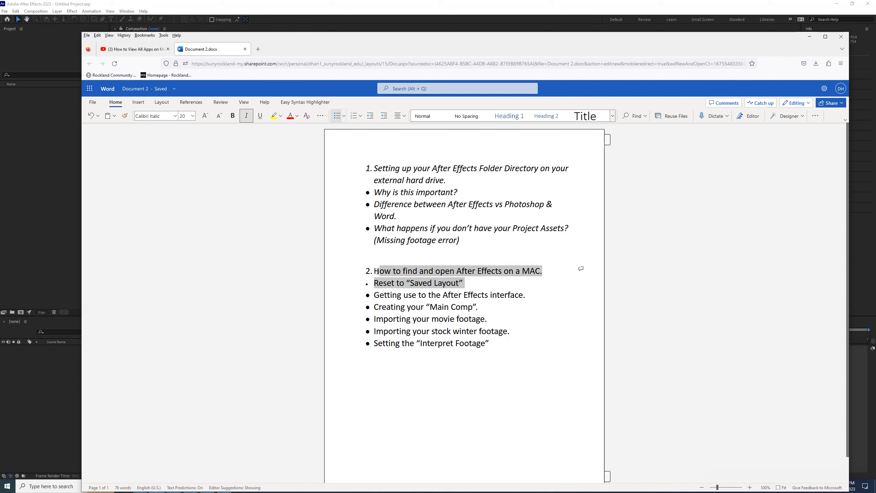
pyautogui.click(247, 117)
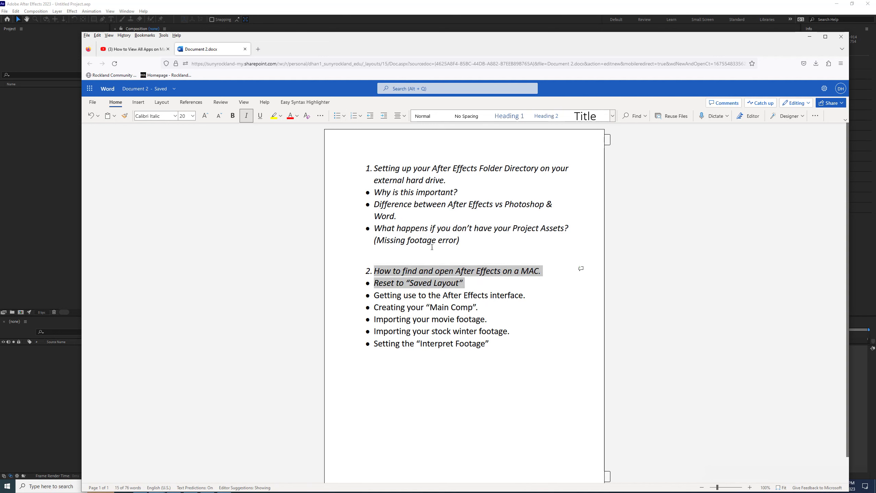
# Colour the outline text red from heading 1 through the "Reset to 'Saved Layout'" bullet
pyautogui.moveTo(465, 284); pyautogui.dragTo(371, 169)
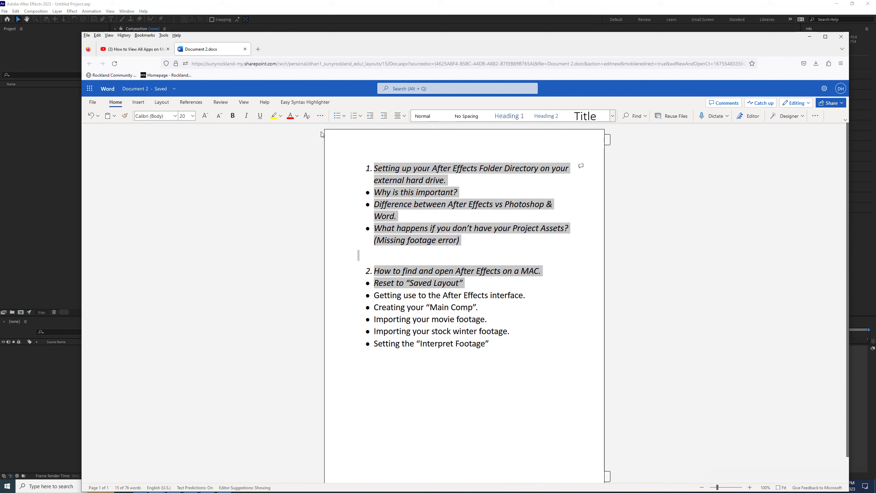
pyautogui.click(290, 116)
pyautogui.click(515, 284)
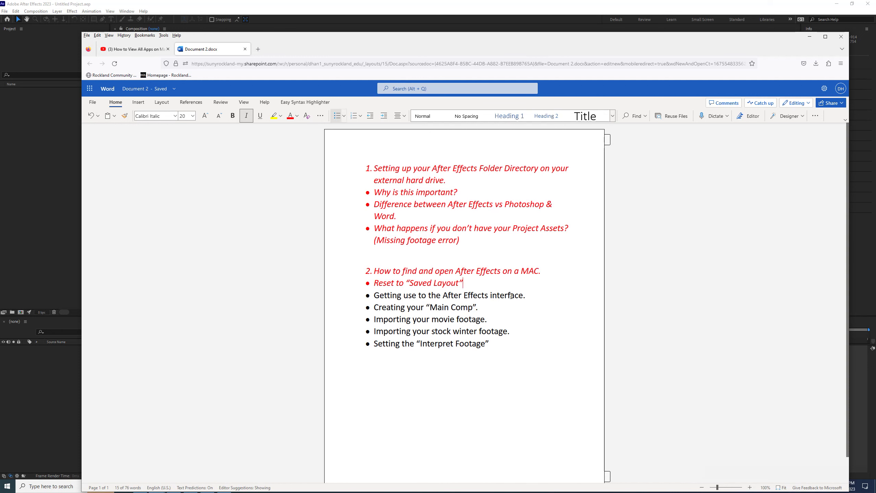
# Highlight the outline bullet "Getting use to the After Effects interface" to introduce the topic, and clear the selection
pyautogui.scroll(-1, 449, 280)
pyautogui.moveTo(381, 269); pyautogui.dragTo(489, 274)
pyautogui.click(508, 269)
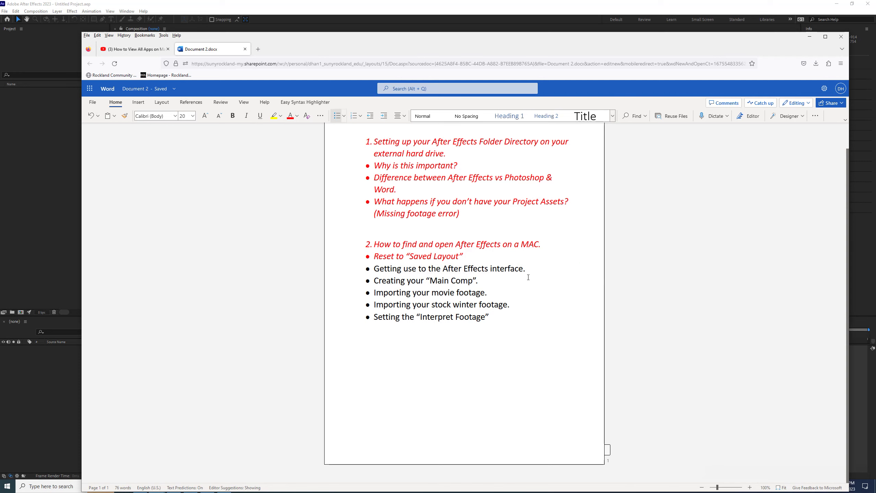
# Move the Word outline window off the screen and switch to After Effects with the Project panel active
pyautogui.moveTo(553, 39); pyautogui.dragTo(548, 53)
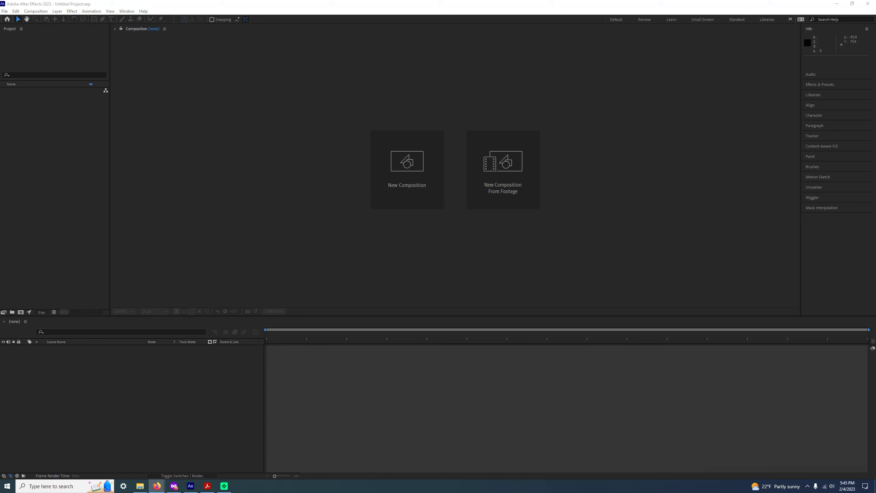
pyautogui.click(240, 94)
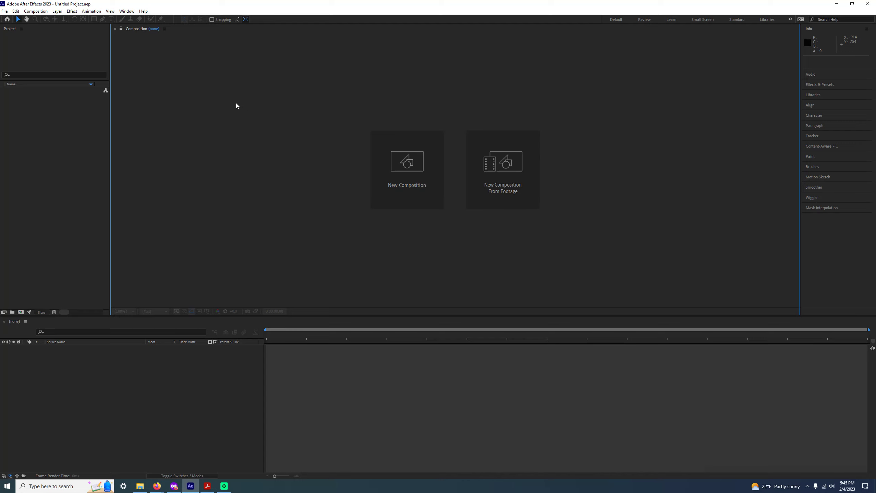
pyautogui.click(61, 173)
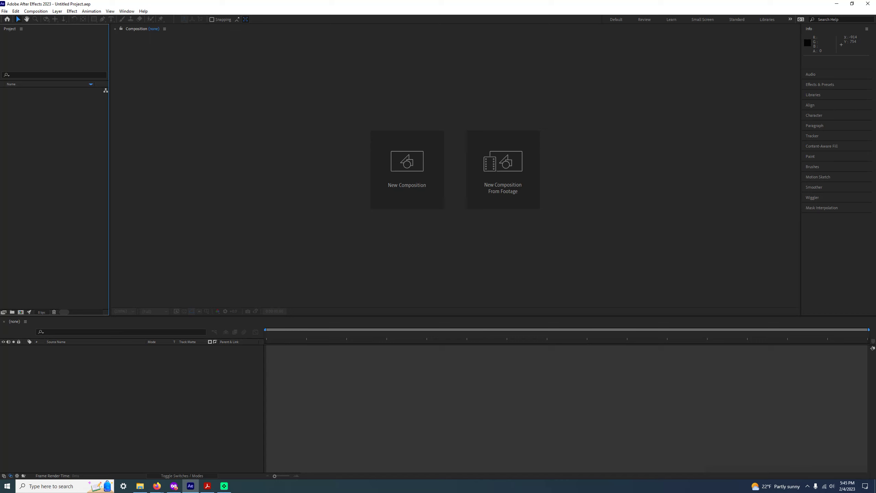
pyautogui.hotkey('alt', 'Tab')
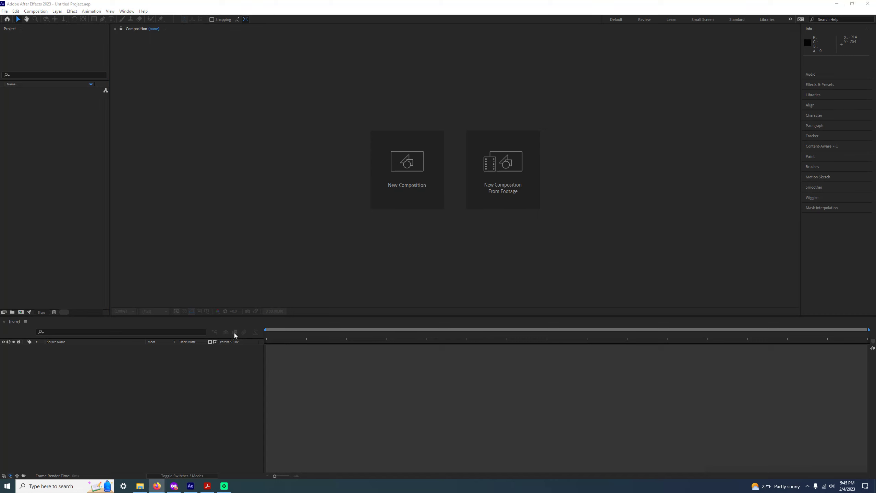
pyautogui.click(69, 180)
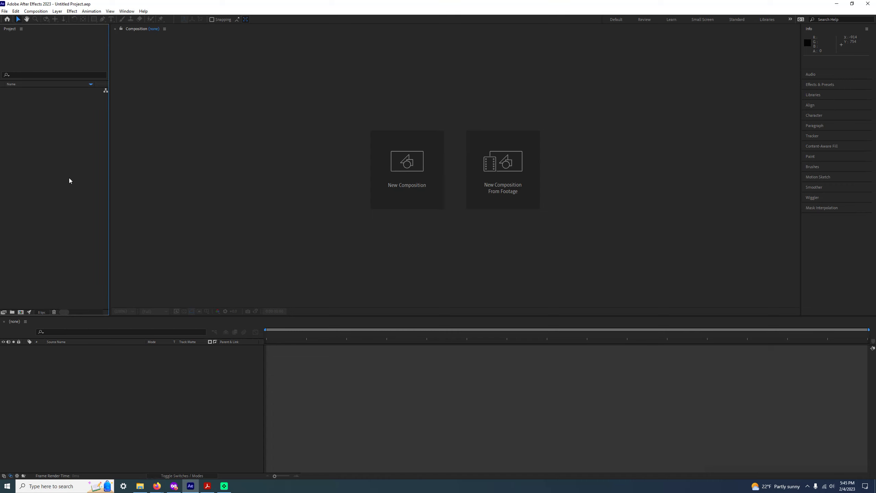
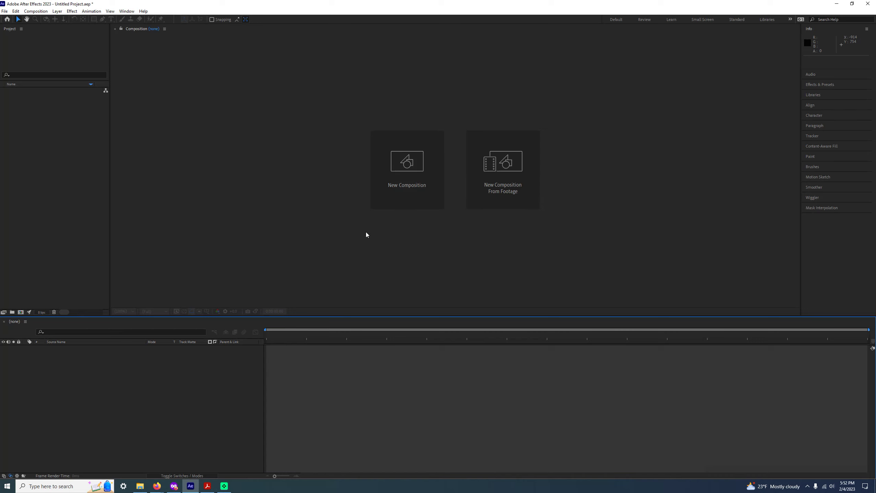
# Review the available workspaces, pointing out All Panels, and expand and collapse the Tracker panel
pyautogui.click(131, 14)
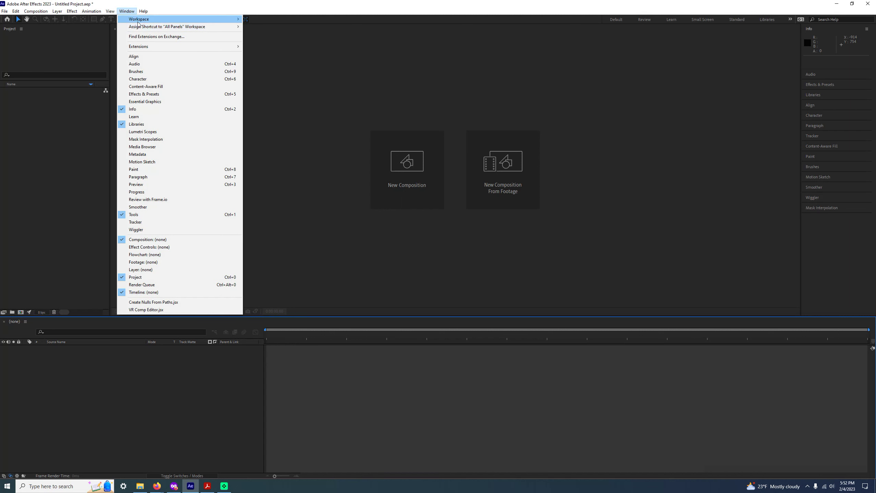
pyautogui.moveTo(141, 20)
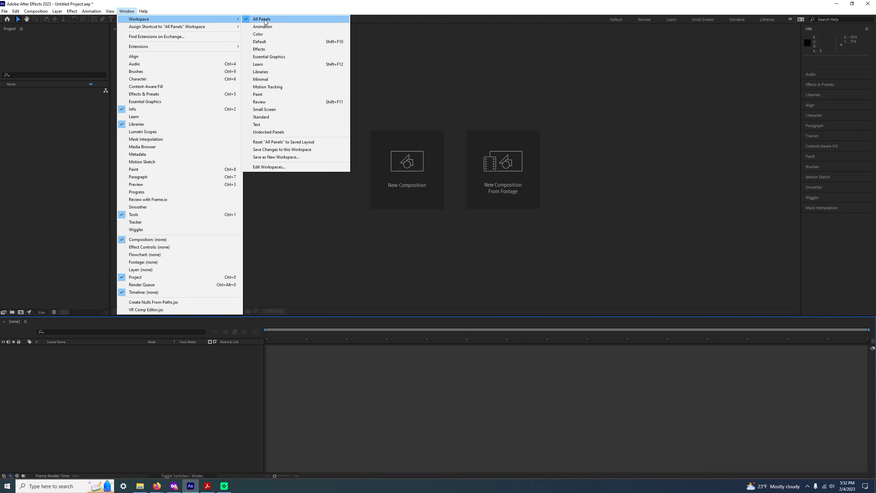
pyautogui.click(465, 237)
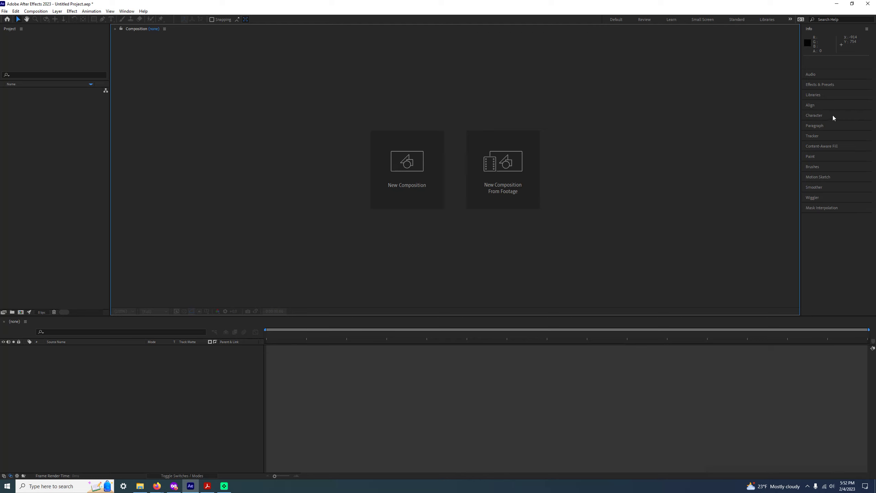
pyautogui.click(810, 136)
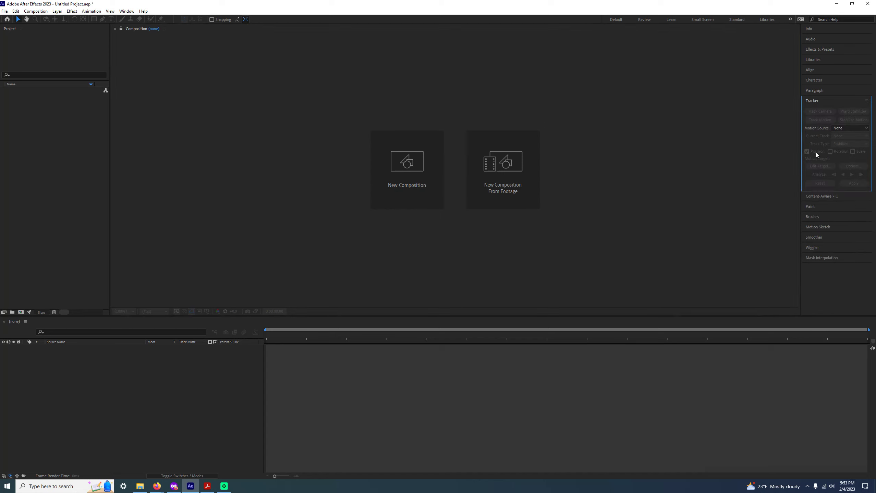
pyautogui.click(812, 101)
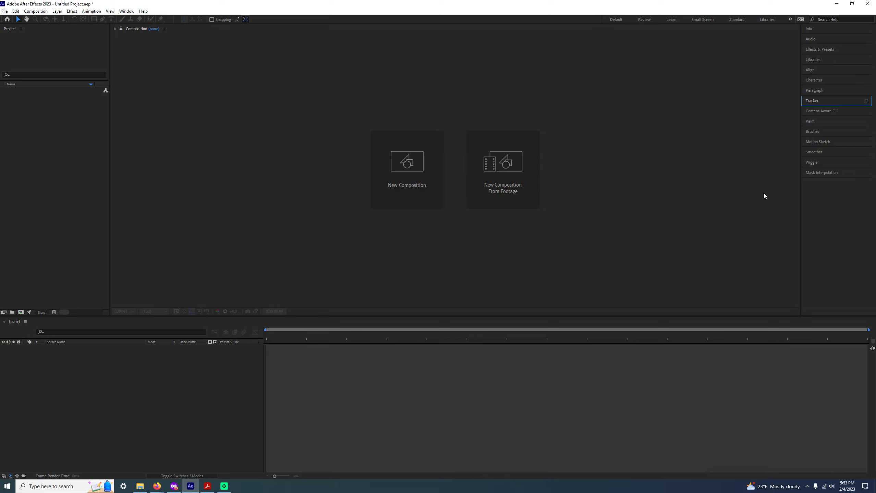
# Close the Info panel and the Audio panel in the stacked panel group
pyautogui.click(808, 29)
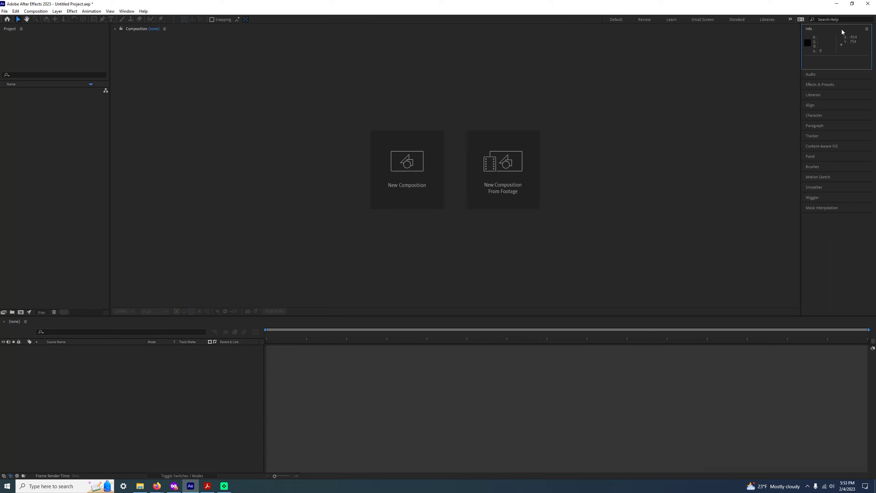
pyautogui.click(867, 29)
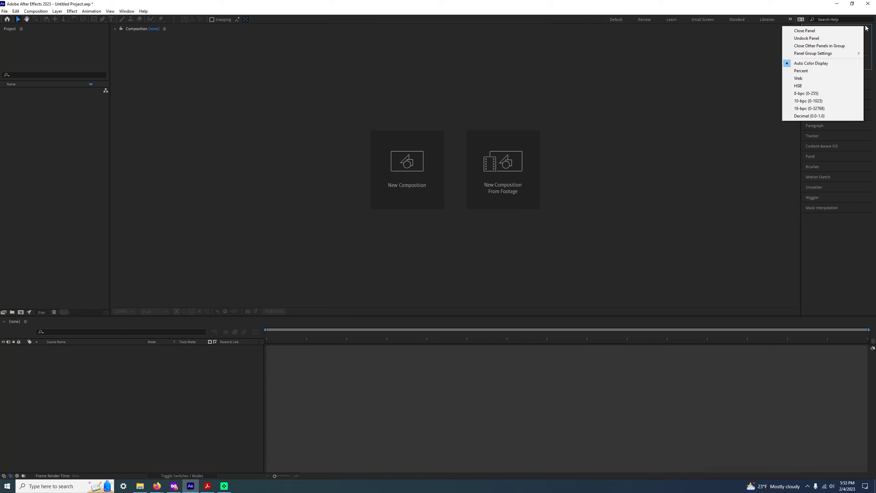
pyautogui.click(813, 31)
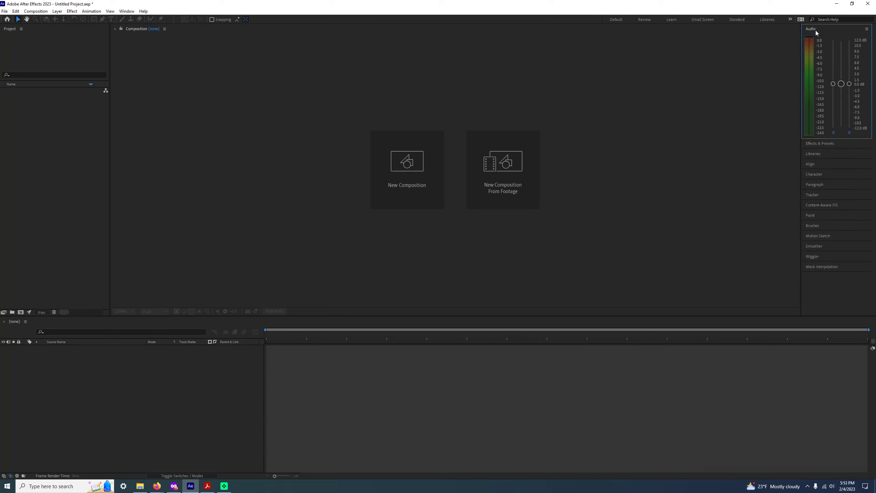
pyautogui.click(866, 30)
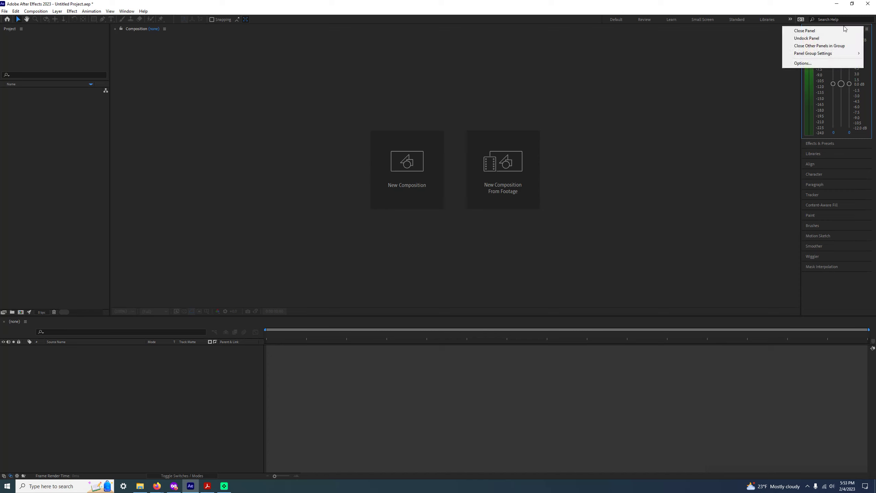
pyautogui.click(821, 31)
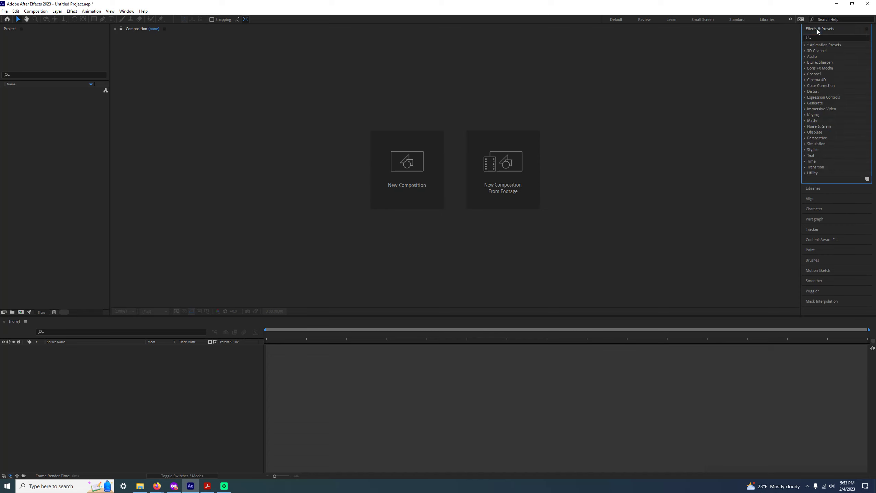
# Expand the Libraries panel and close it
pyautogui.click(816, 188)
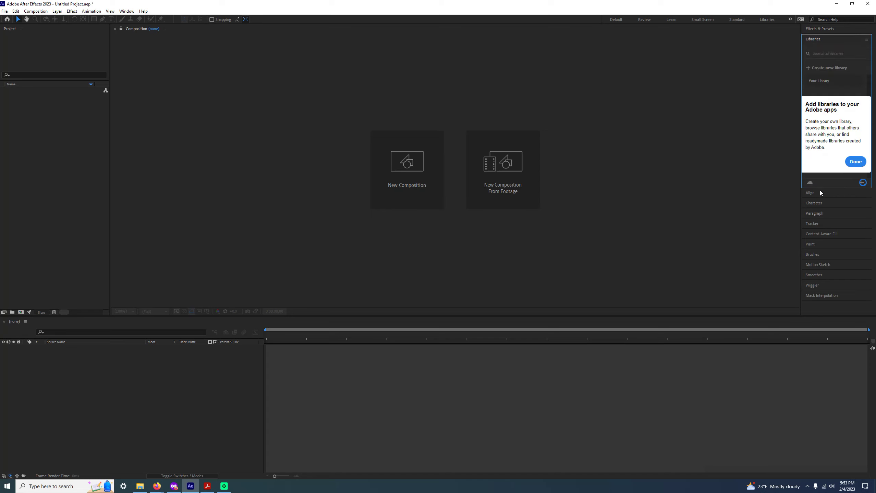
pyautogui.click(866, 40)
pyautogui.click(825, 40)
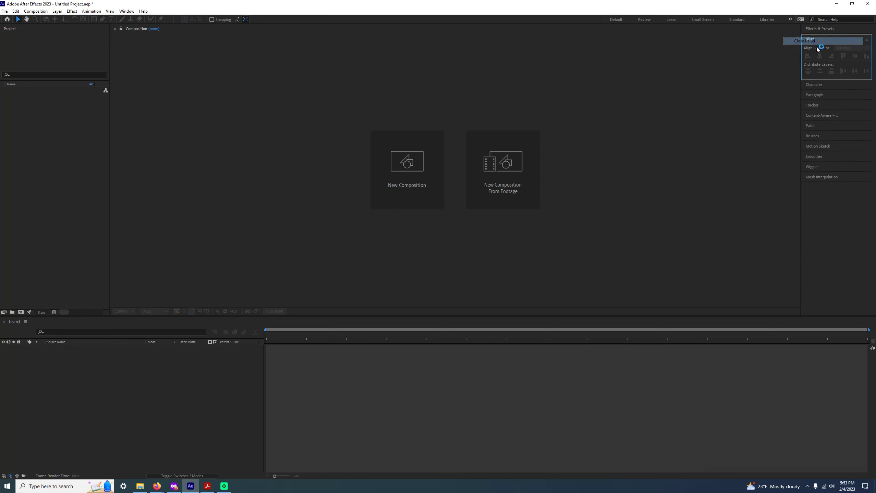
# Expand the Paragraph panel for a look and close the Content-Aware Fill panel
pyautogui.click(817, 95)
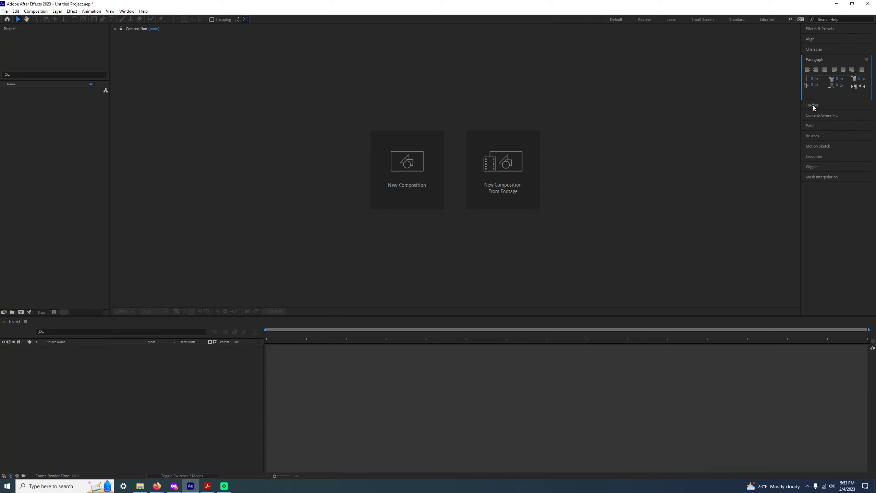
pyautogui.click(813, 106)
pyautogui.click(820, 166)
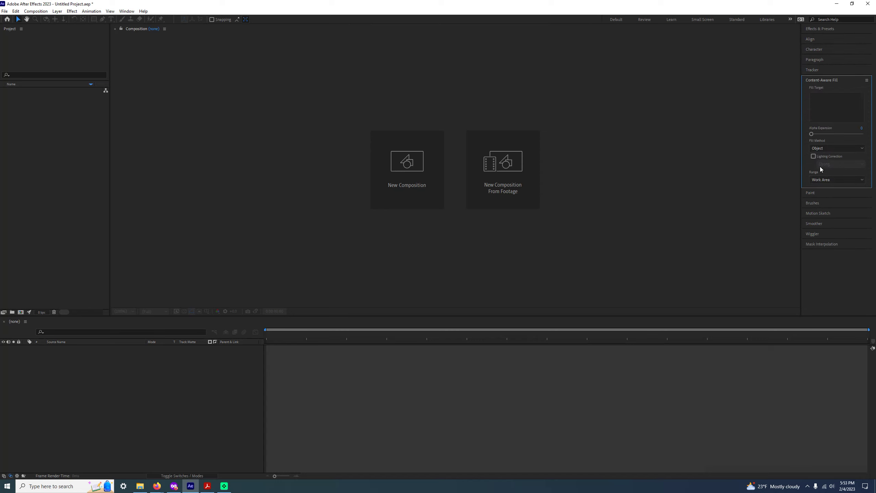
pyautogui.click(866, 80)
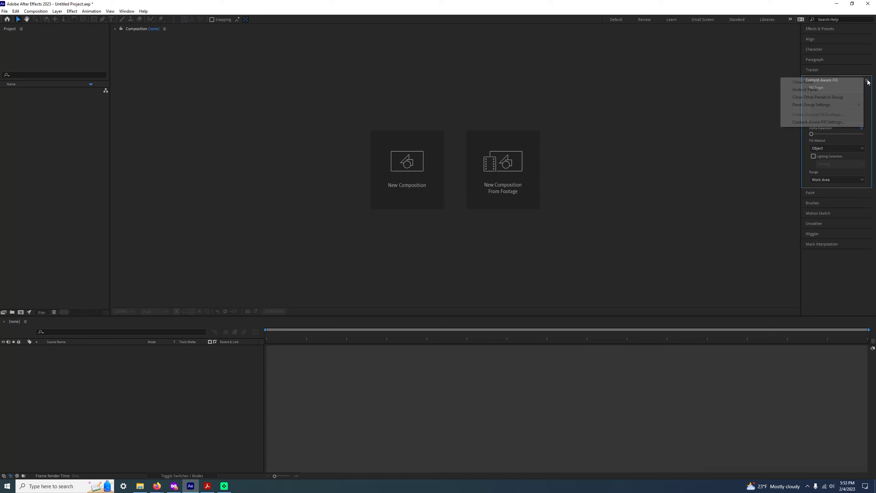
pyautogui.click(809, 85)
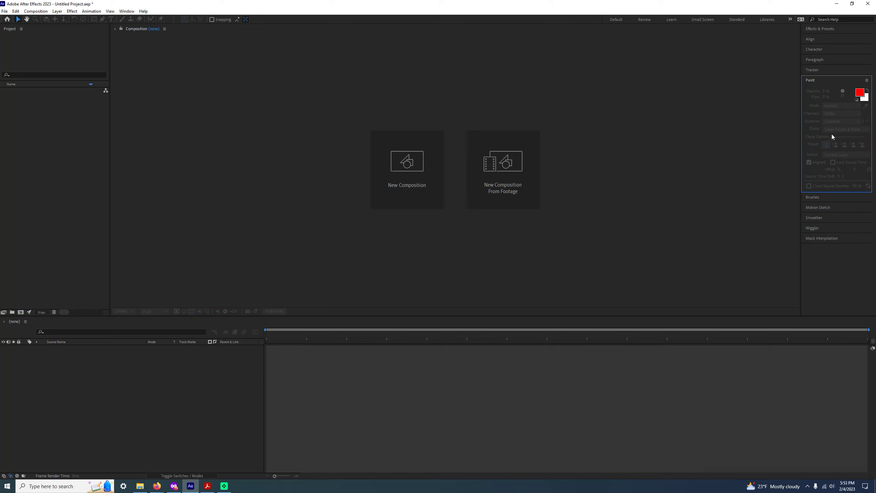
# Close the Paint, Brushes and Motion Sketch panels in the stacked panel group
pyautogui.click(866, 81)
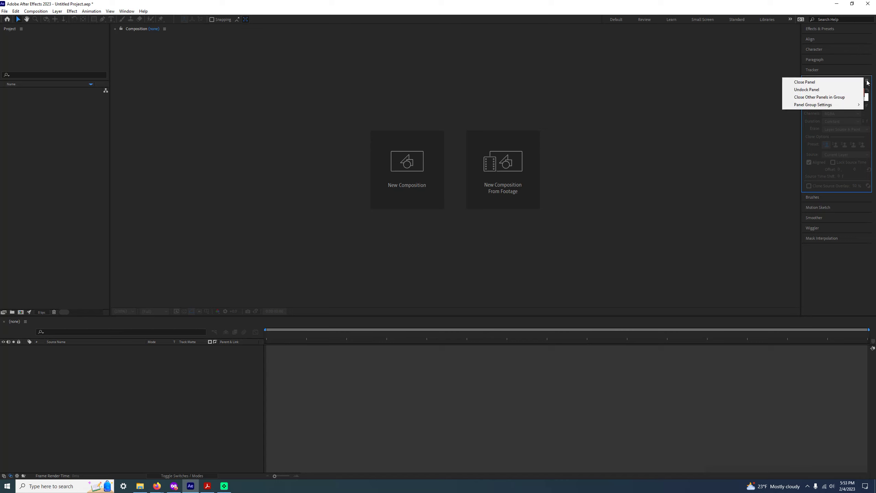
pyautogui.click(817, 83)
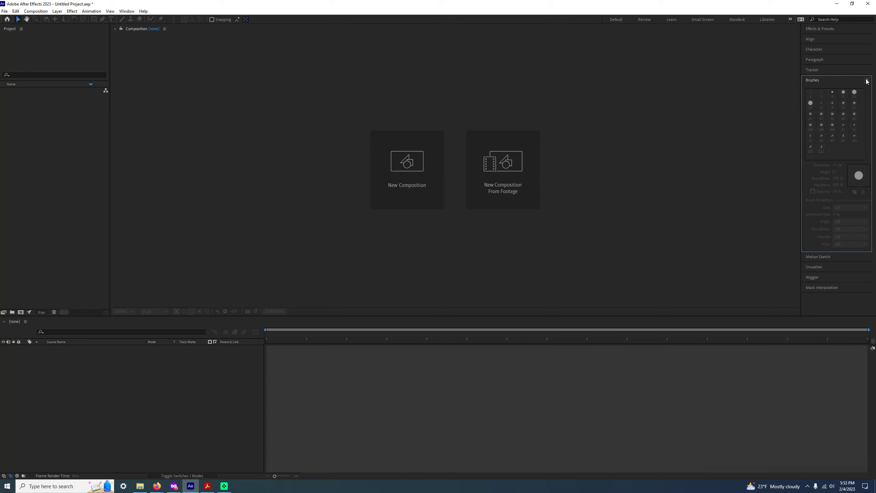
pyautogui.click(866, 81)
pyautogui.click(831, 83)
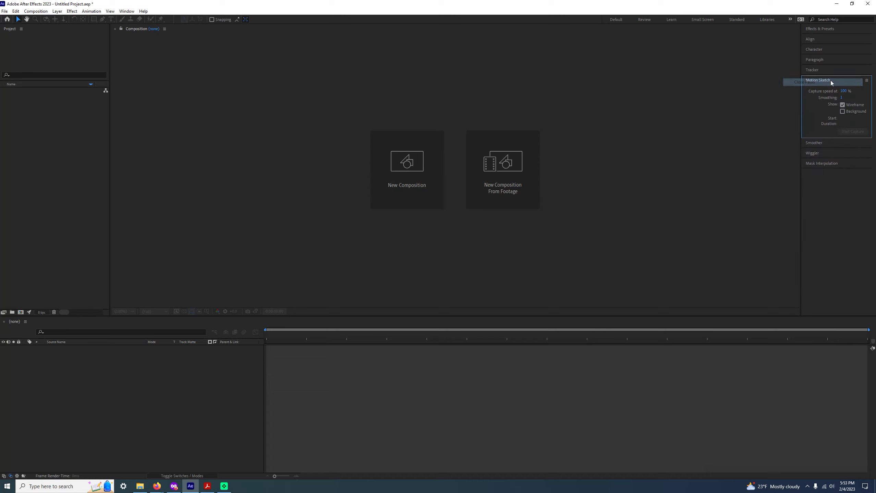
pyautogui.click(866, 81)
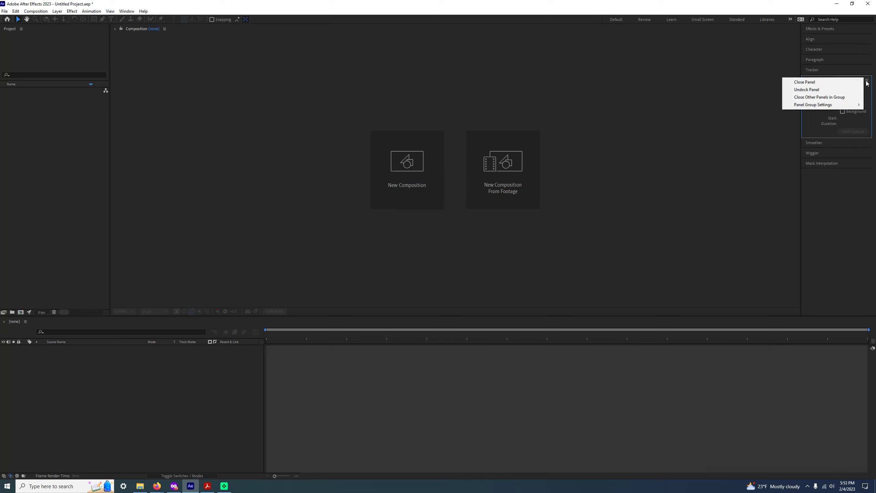
pyautogui.click(816, 82)
# Close the Smoother, Wiggler, Mask Interpolation and Tracker panels in the stacked panel group
pyautogui.click(866, 80)
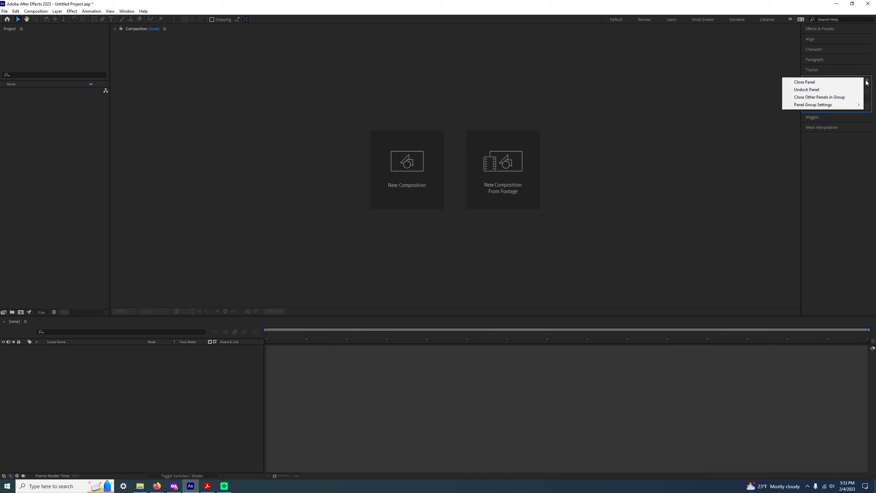
pyautogui.click(832, 82)
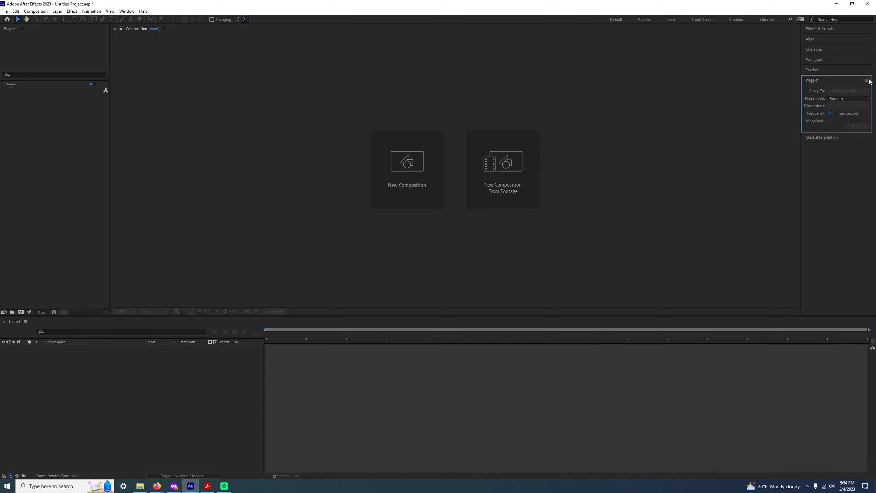
pyautogui.click(866, 80)
pyautogui.click(831, 83)
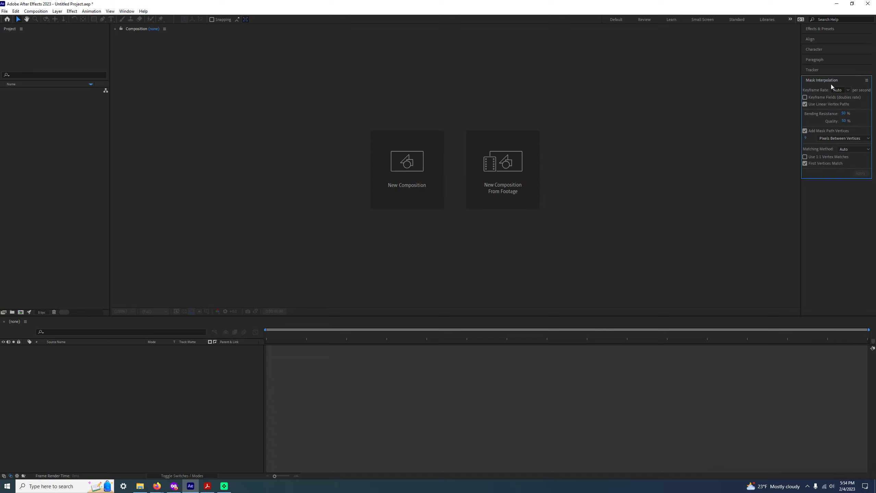
pyautogui.click(867, 82)
pyautogui.click(795, 83)
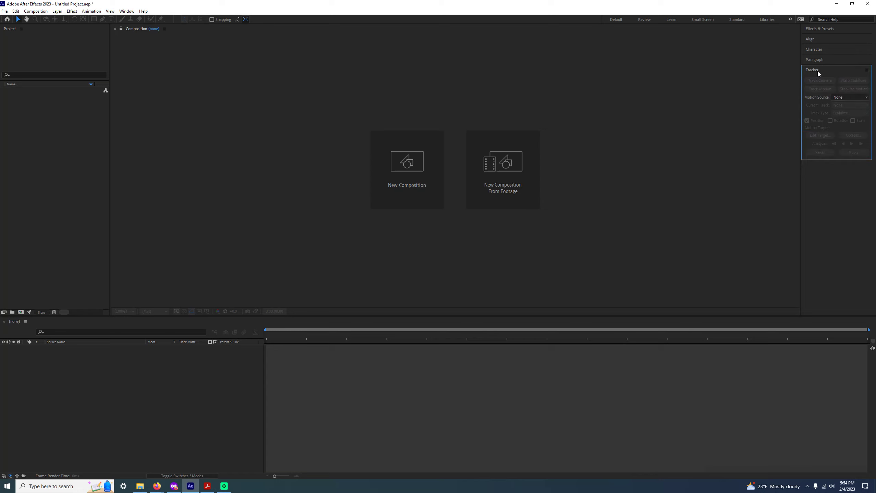
pyautogui.click(867, 71)
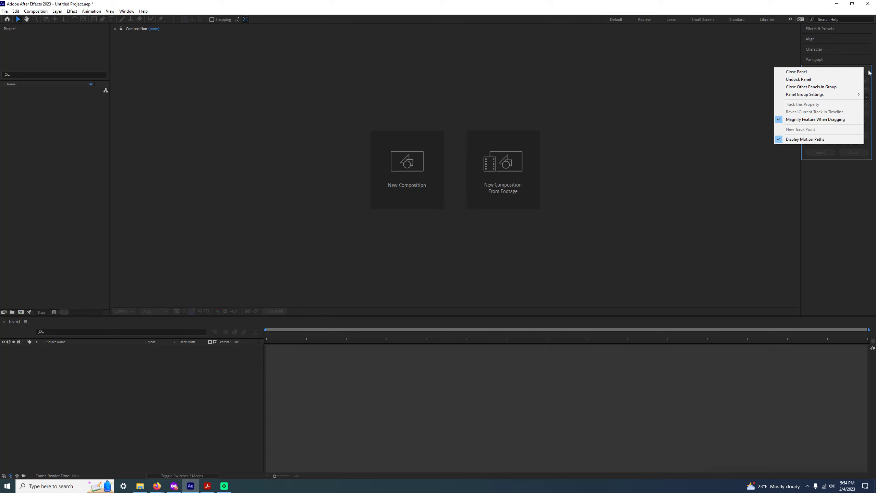
pyautogui.click(828, 71)
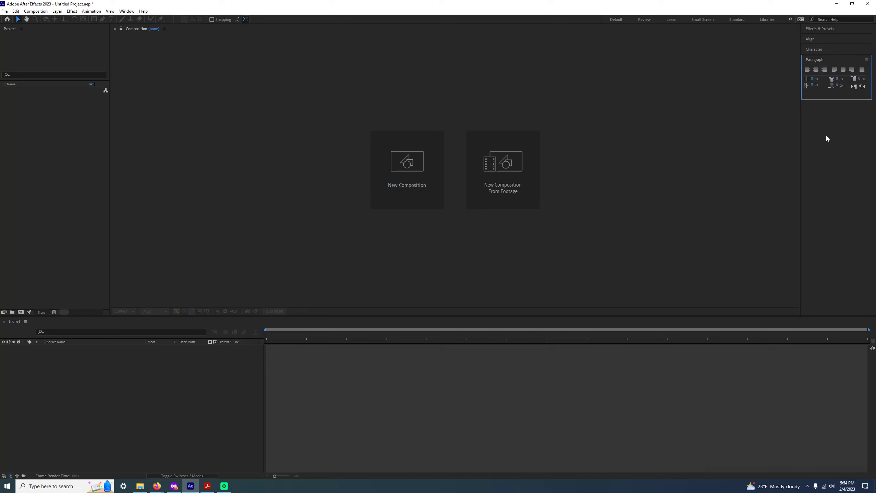
# Look through the Character, Align and Effects & Presets panels, leaving Effects & Presets expanded
pyautogui.click(814, 49)
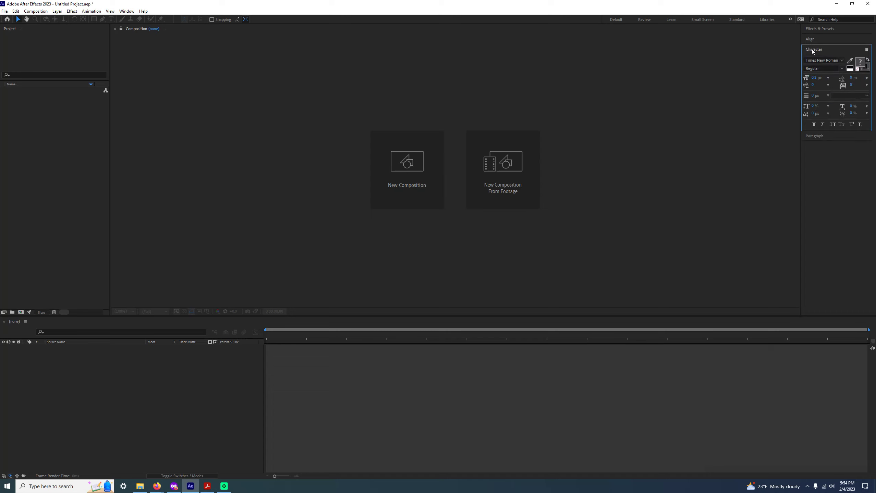
pyautogui.click(809, 39)
pyautogui.click(829, 29)
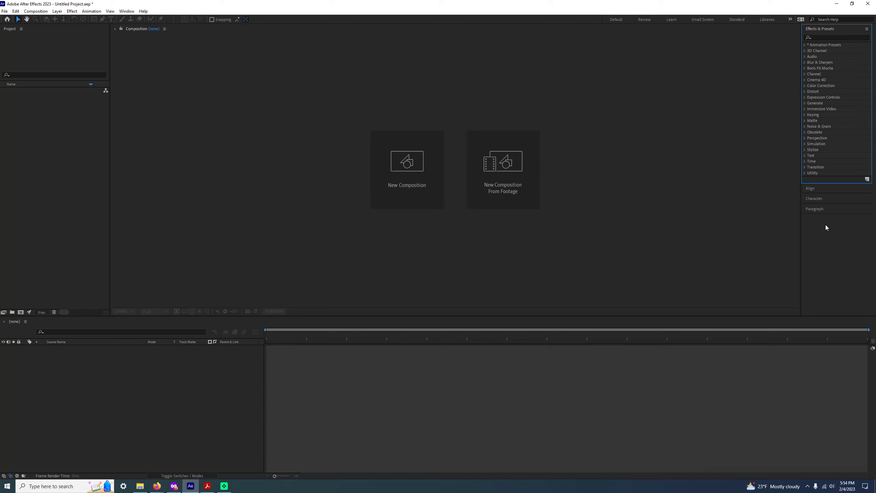
pyautogui.click(811, 193)
pyautogui.click(813, 31)
# Review the available composition, layer and effect commands, and compare the effect categories with the Effects & Presets list
pyautogui.click(36, 11)
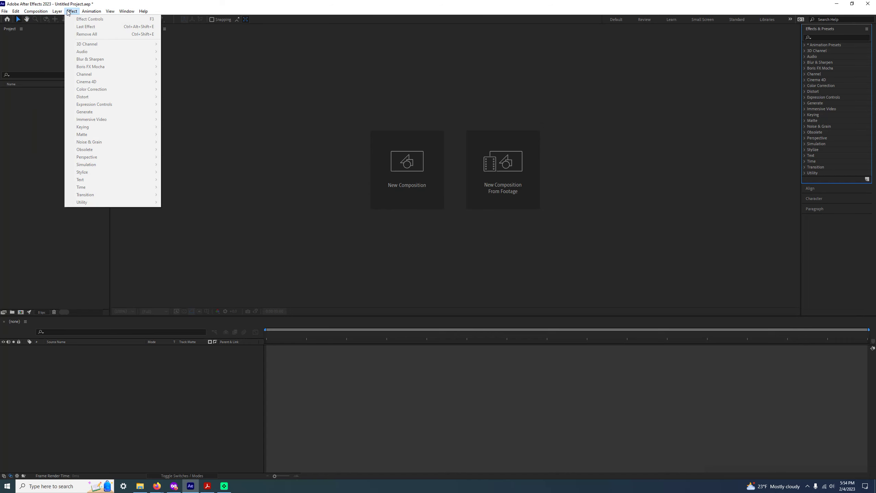
pyautogui.moveTo(14, 12)
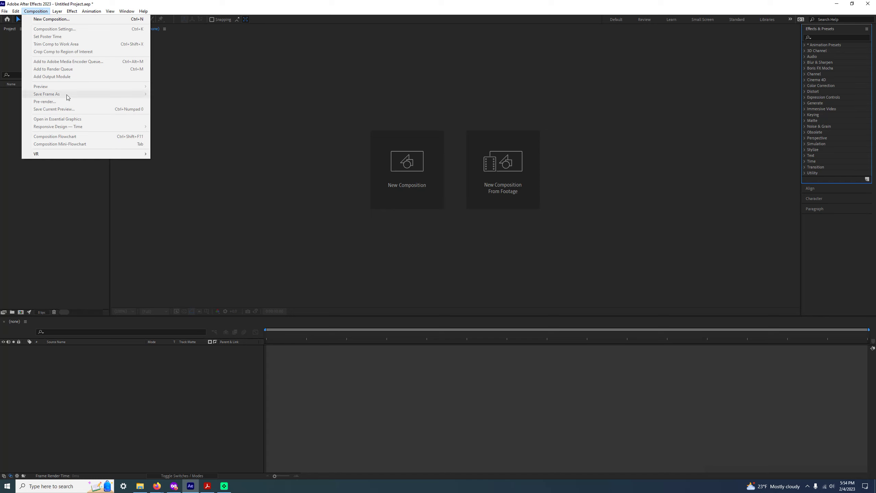
pyautogui.click(59, 12)
pyautogui.click(59, 11)
pyautogui.click(58, 12)
pyautogui.click(72, 10)
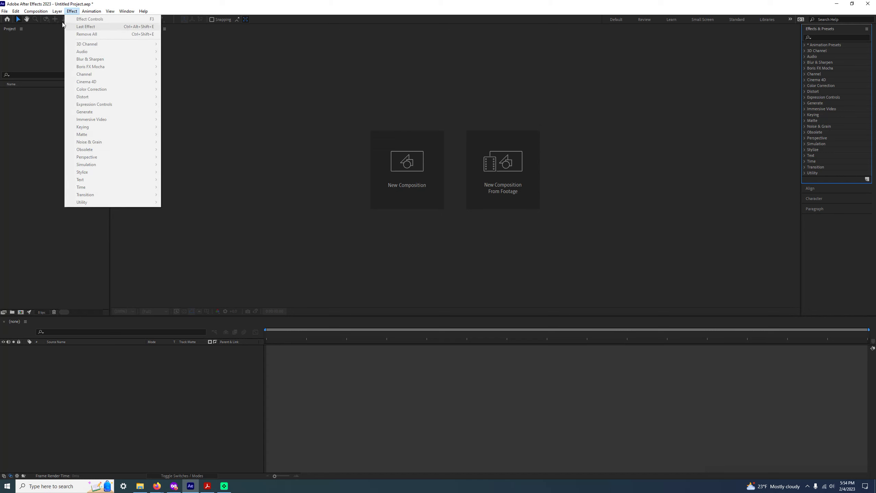
pyautogui.moveTo(57, 9)
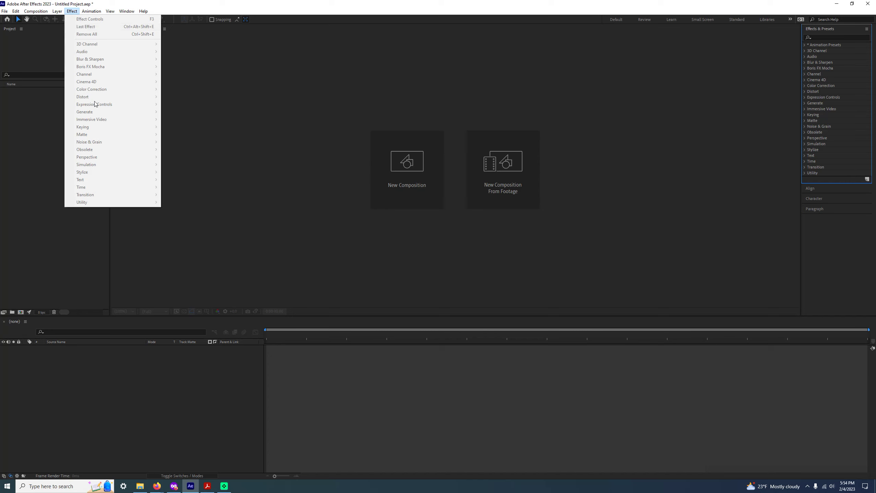
pyautogui.click(650, 66)
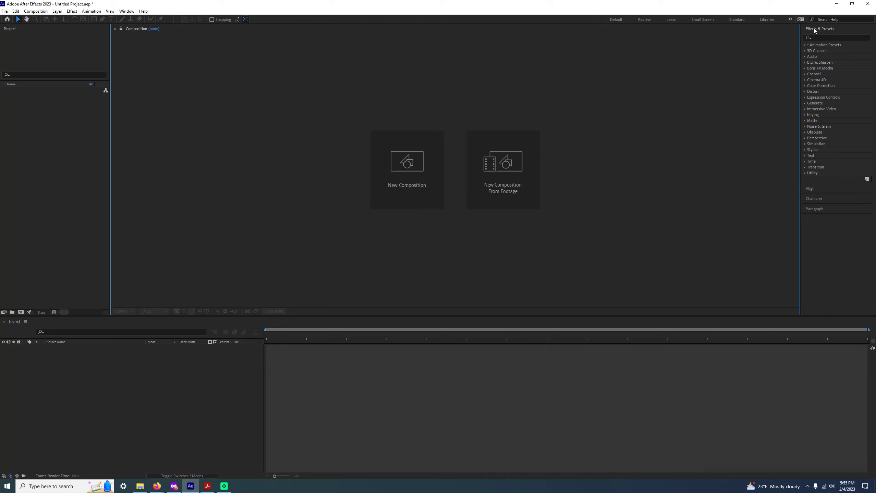
pyautogui.click(57, 11)
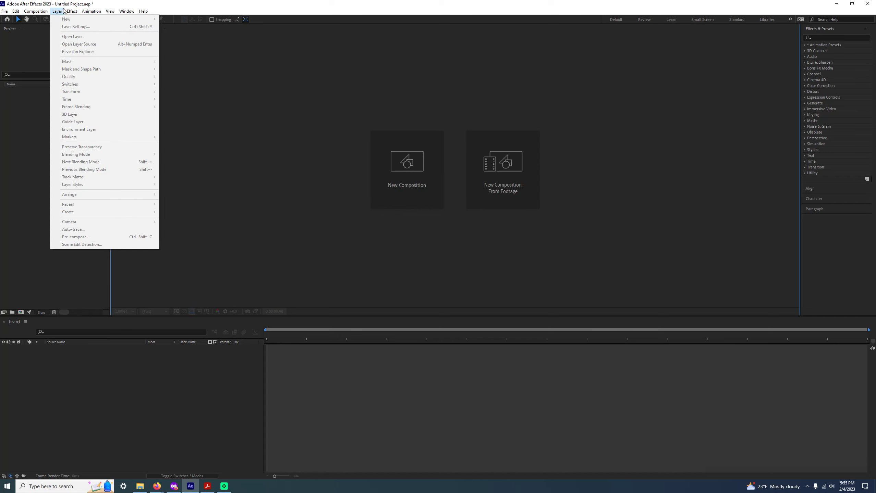
pyautogui.moveTo(73, 11)
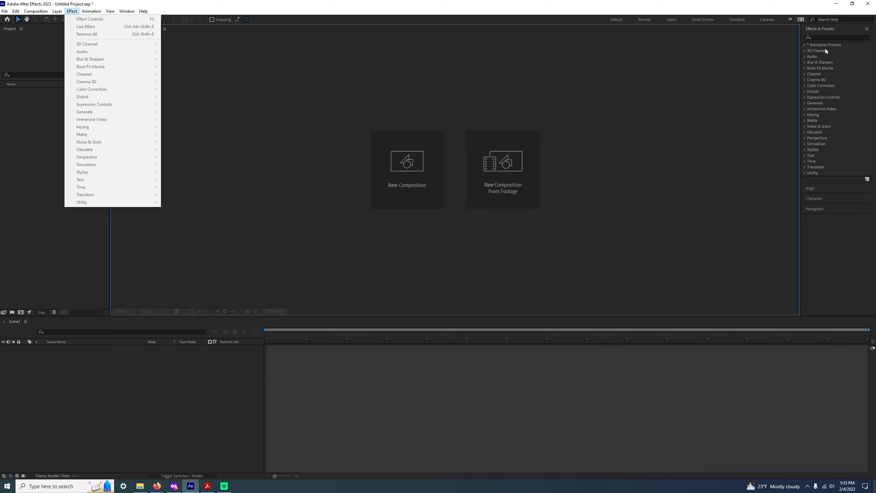
pyautogui.click(648, 104)
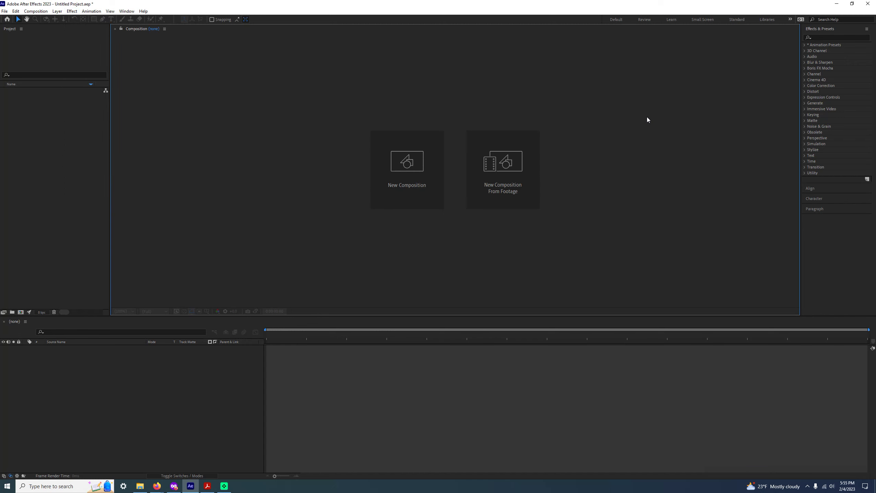
# Compare the Standard and Default workspaces, look at the Standard workspace's options, and return to Standard
pyautogui.click(739, 19)
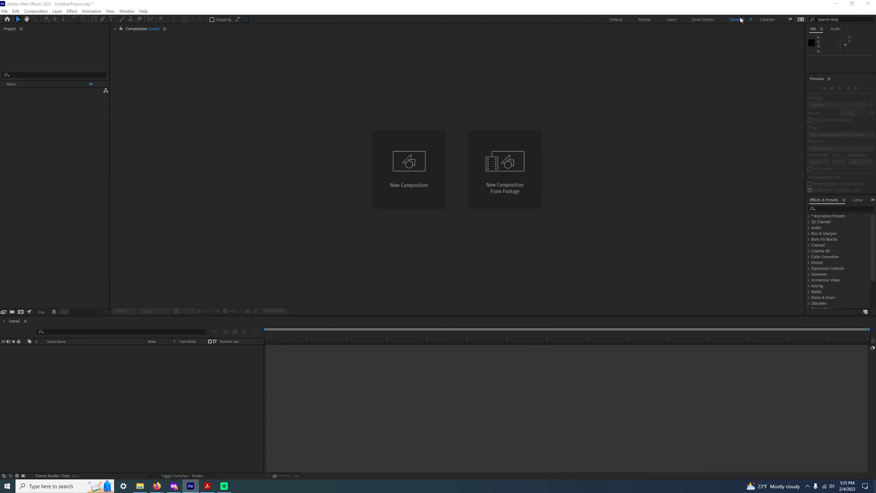
pyautogui.click(748, 19)
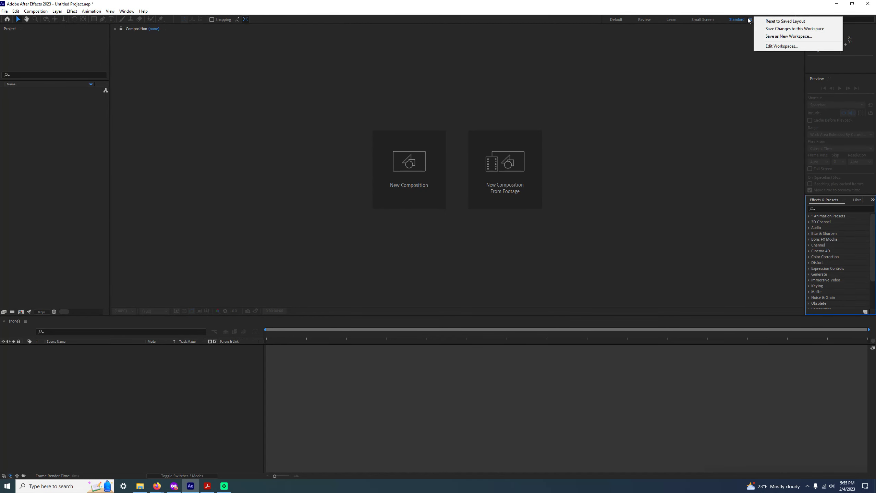
pyautogui.click(732, 19)
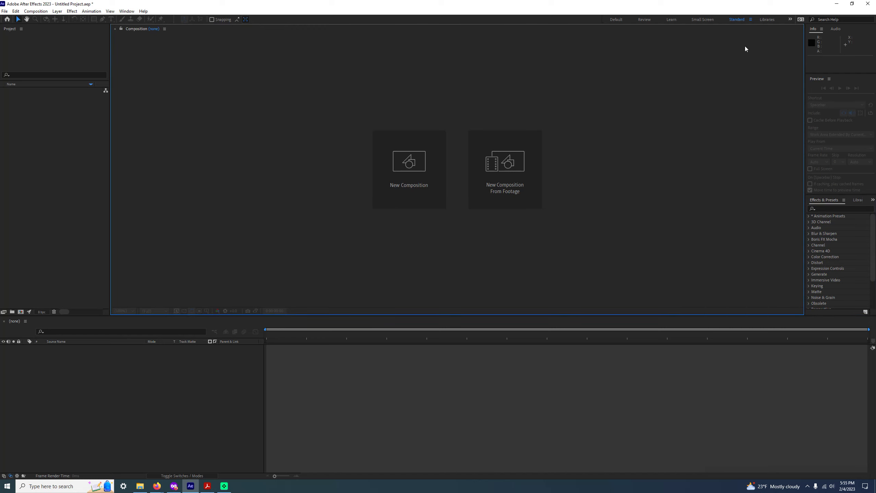
pyautogui.click(615, 20)
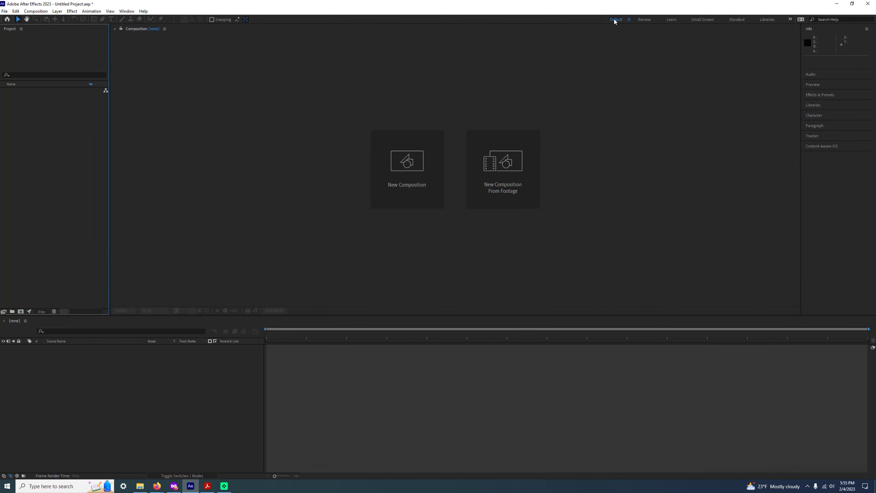
pyautogui.click(733, 19)
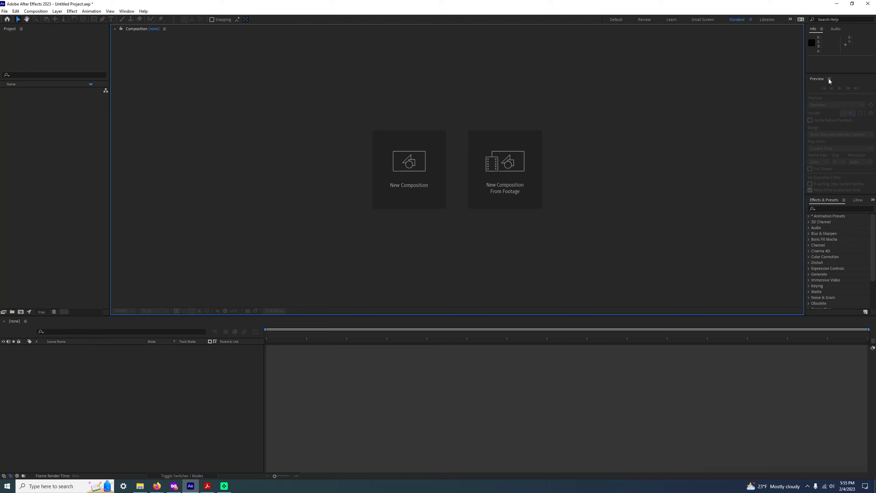
pyautogui.moveTo(829, 80)
pyautogui.mouseDown()
pyautogui.moveTo(841, 82)
pyautogui.moveTo(816, 81)
pyautogui.mouseUp()
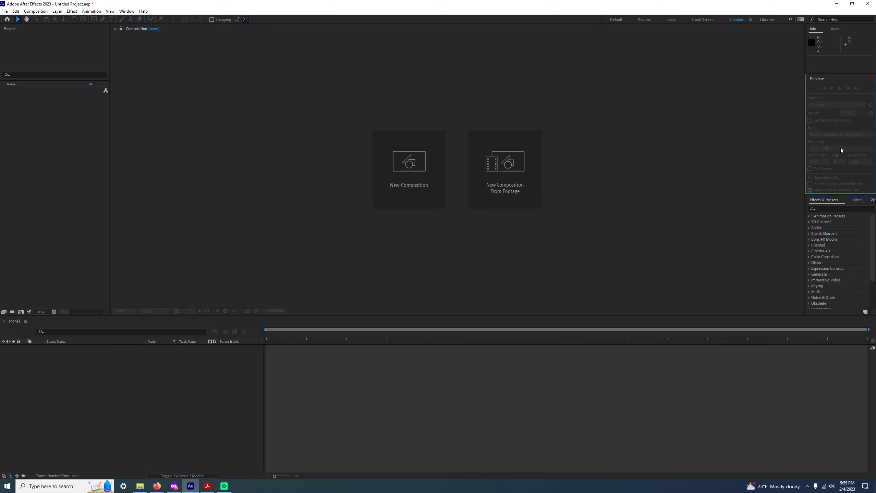
# Switch to the Default workspace and point out its reset to saved layout option without applying it
pyautogui.click(126, 11)
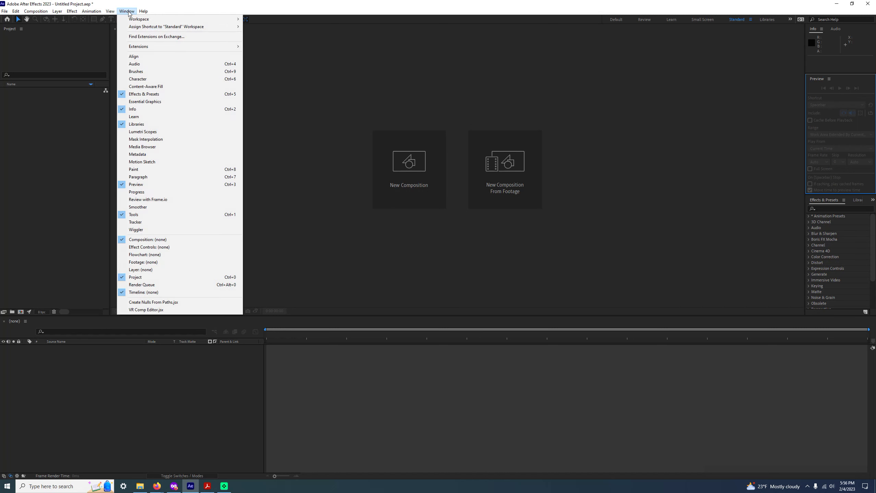
pyautogui.moveTo(226, 19)
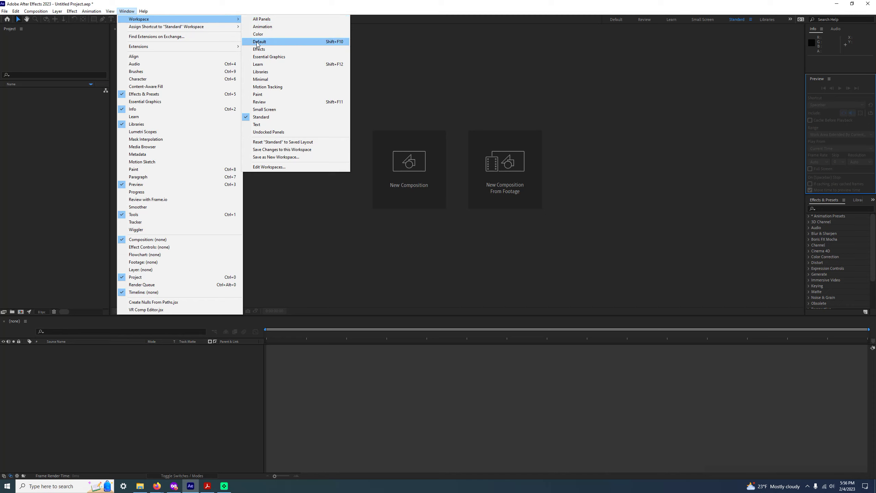
pyautogui.click(298, 42)
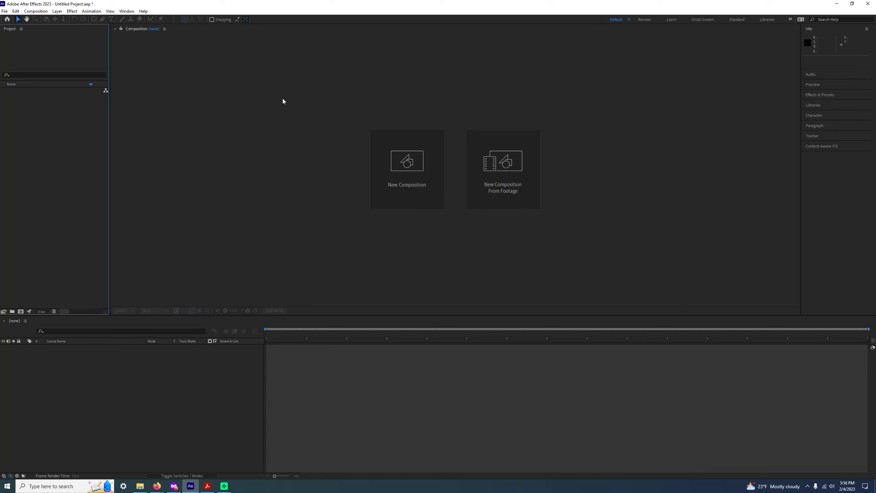
pyautogui.click(130, 13)
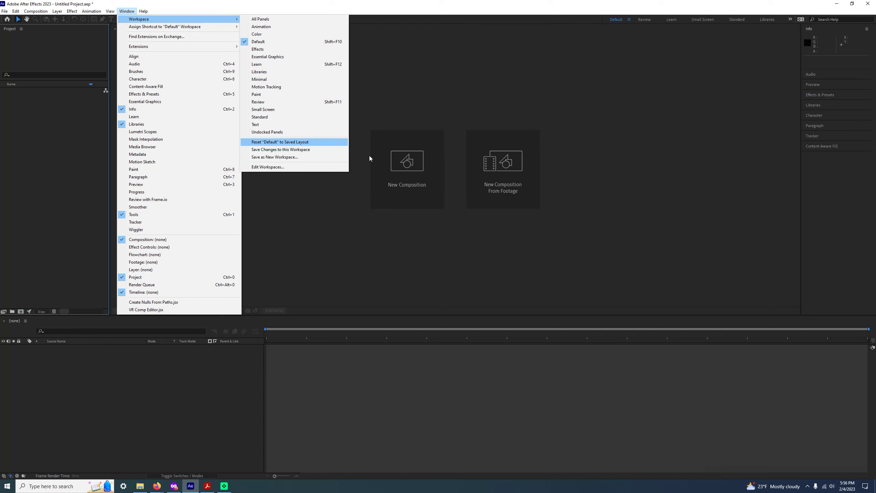
pyautogui.click(611, 203)
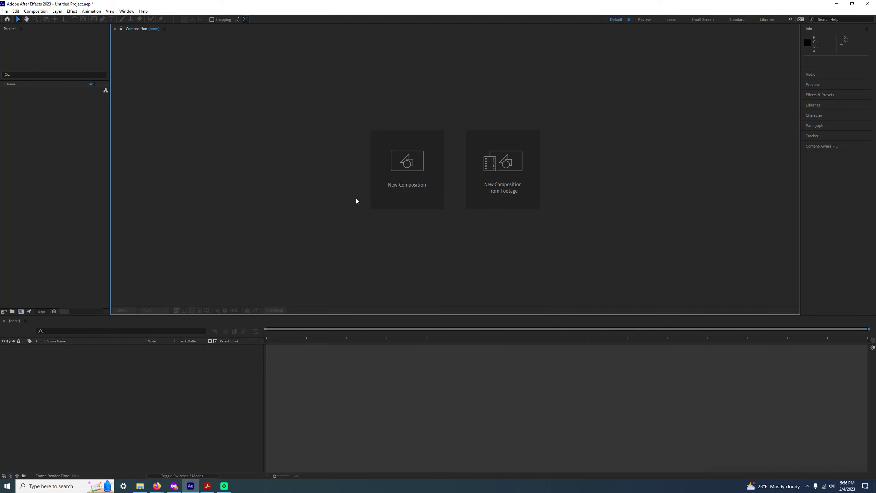
# Switch to the Word outline and make the line "Getting use to the After Effects interface." italic and red
pyautogui.hotkey('alt', 'Tab')
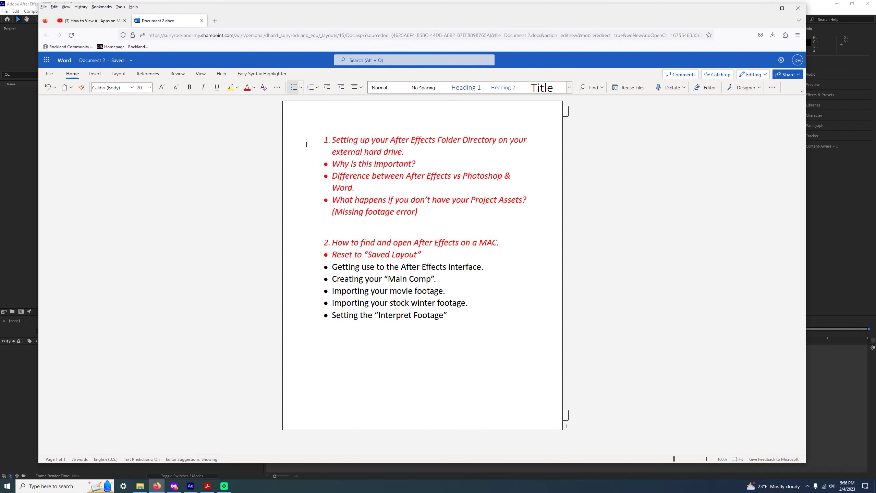
pyautogui.moveTo(486, 269); pyautogui.dragTo(332, 269)
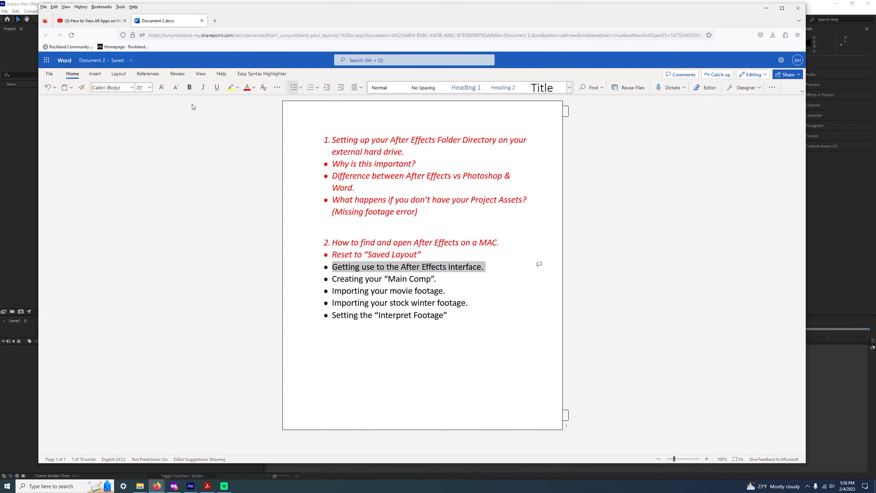
pyautogui.click(203, 87)
pyautogui.click(247, 87)
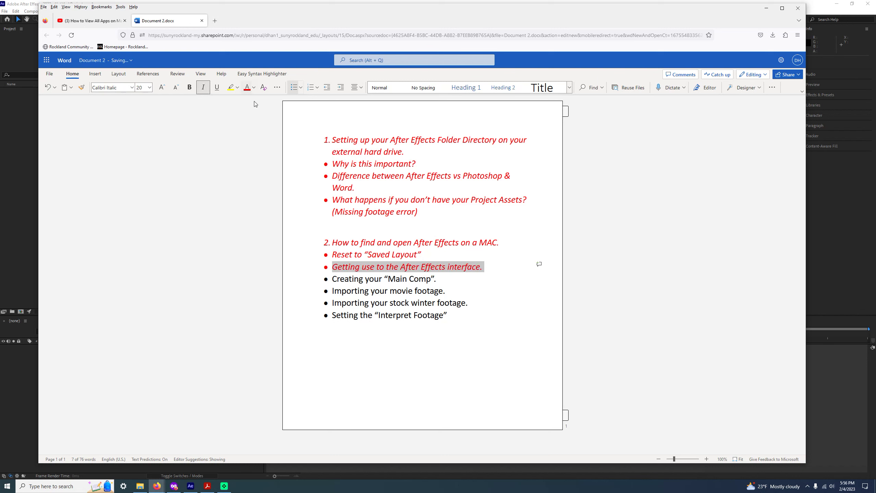
pyautogui.click(455, 269)
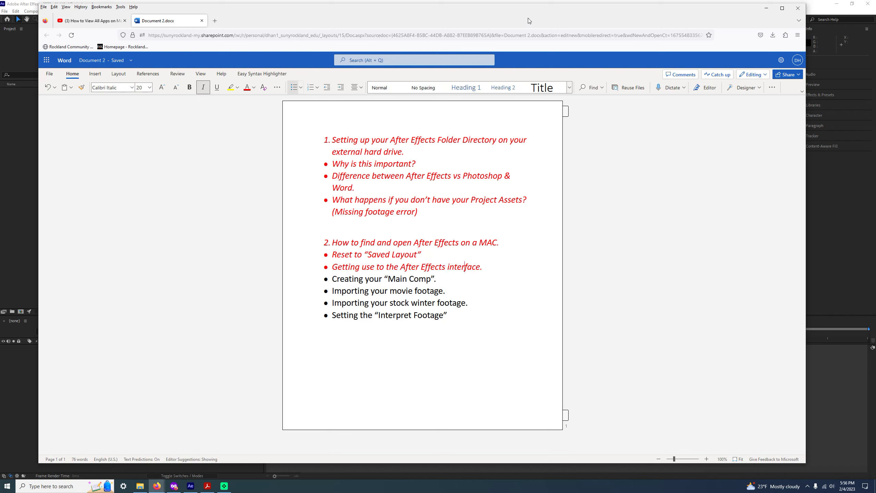
# Put the Word outline away and return to After Effects
pyautogui.moveTo(530, 20); pyautogui.dragTo(170, 66)
pyautogui.click(157, 486)
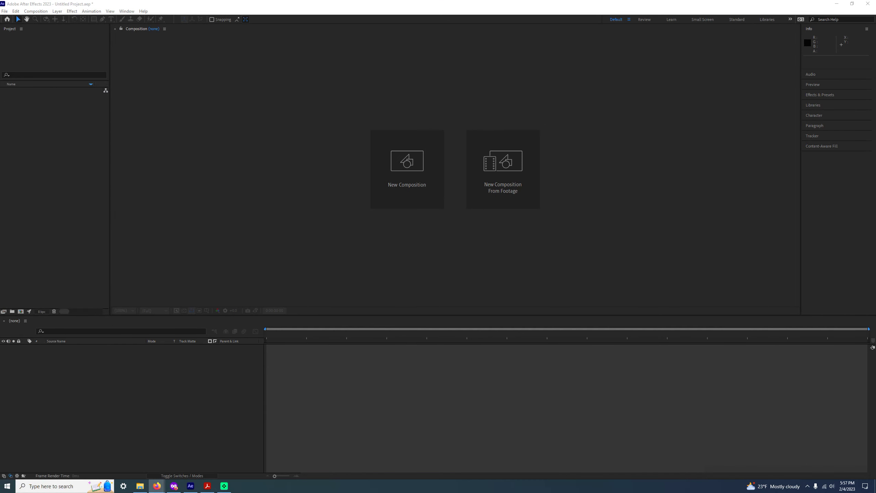
pyautogui.click(193, 220)
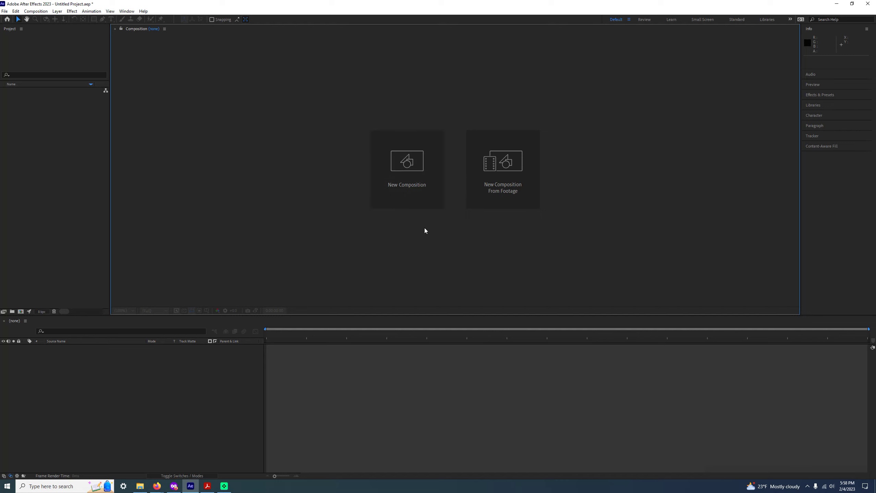
# Start a new composition and name it "Main Comp" in its settings
pyautogui.click(407, 190)
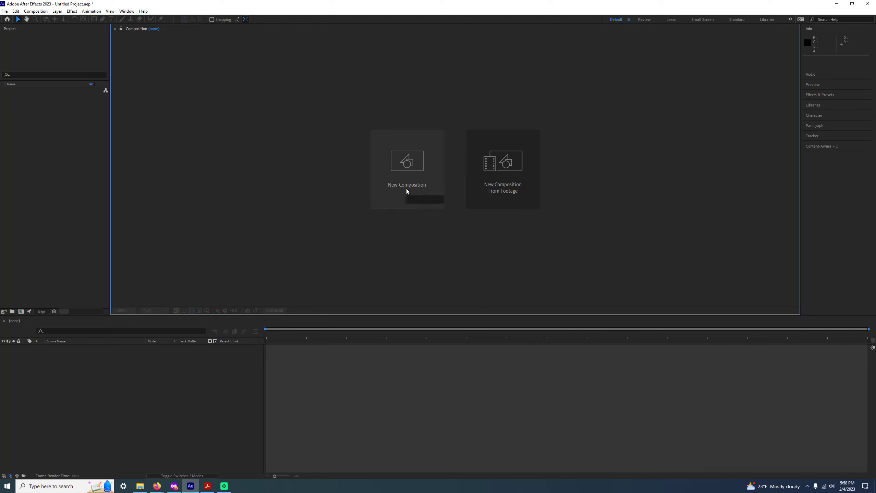
pyautogui.click(306, 273)
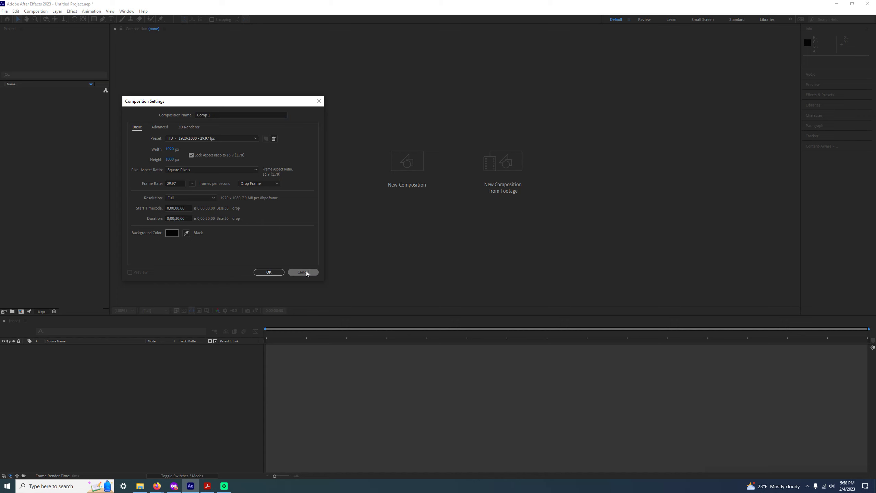
pyautogui.click(20, 312)
pyautogui.moveTo(155, 101)
pyautogui.mouseDown()
pyautogui.moveTo(311, 111)
pyautogui.moveTo(153, 89)
pyautogui.moveTo(163, 96)
pyautogui.mouseUp()
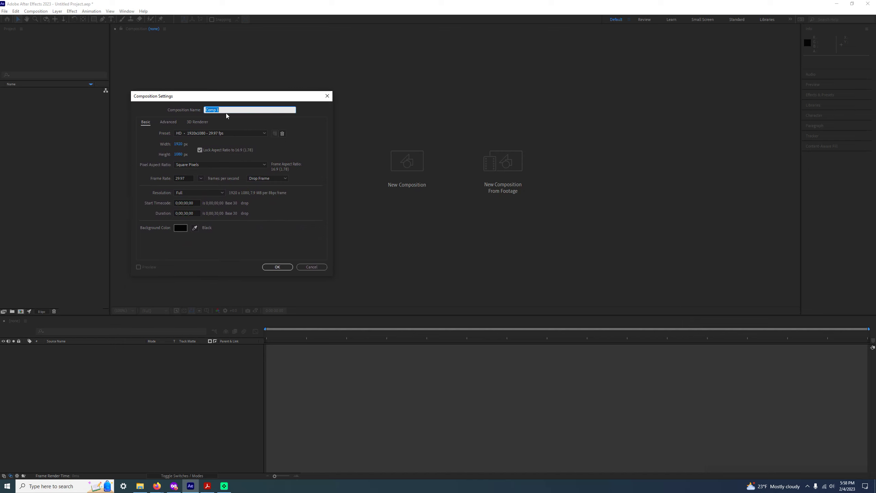
pyautogui.write('Main Comp')
pyautogui.moveTo(250, 100); pyautogui.dragTo(279, 99)
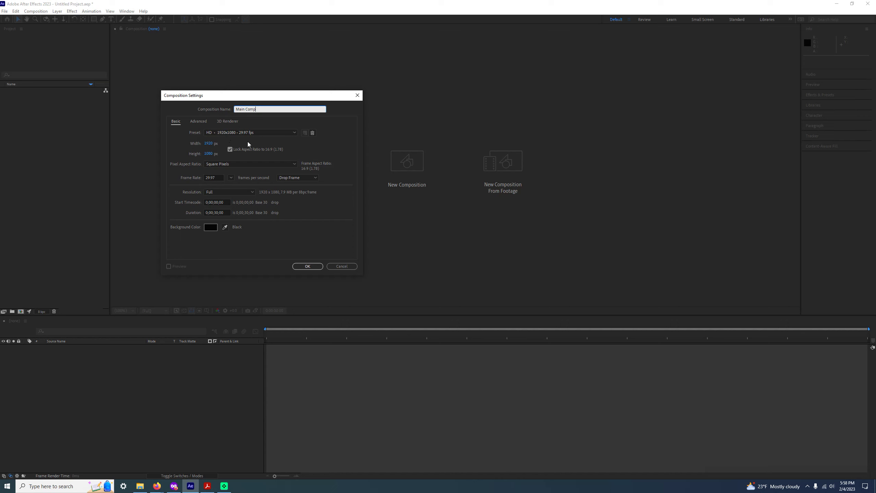
# Review the composition presets, try UHD (4K) 3840x2160 at 29.97 fps, and return to HD 1920x1080 at 29.97 fps
pyautogui.click(223, 132)
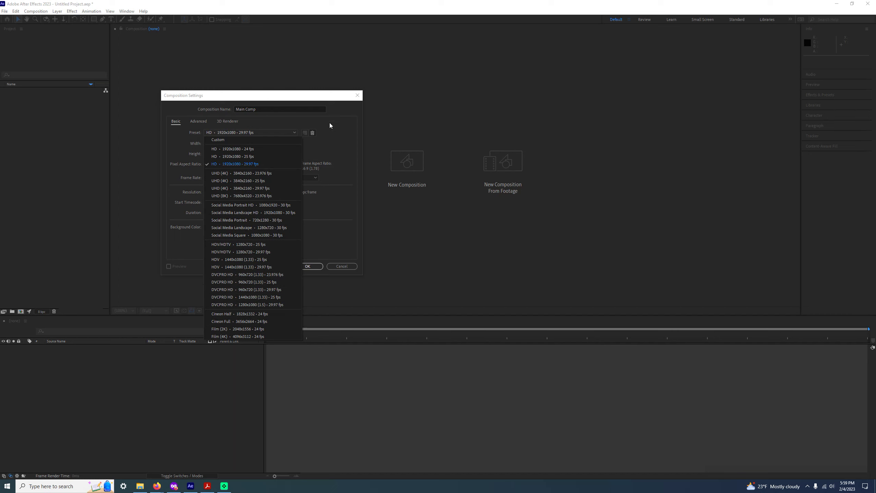
pyautogui.click(349, 129)
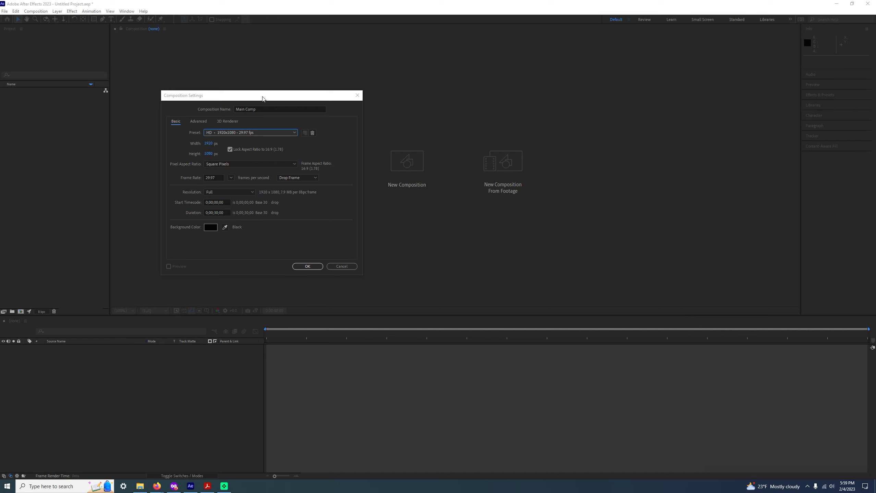
pyautogui.moveTo(264, 97); pyautogui.dragTo(241, 87)
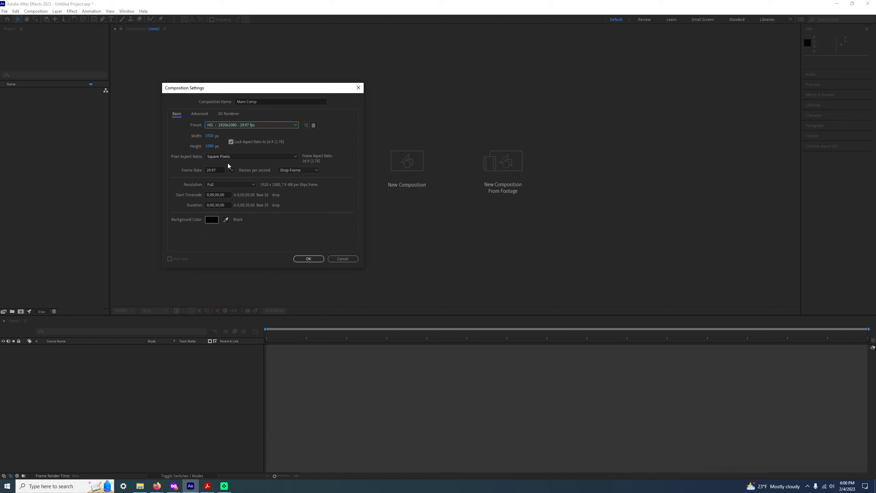
pyautogui.click(260, 124)
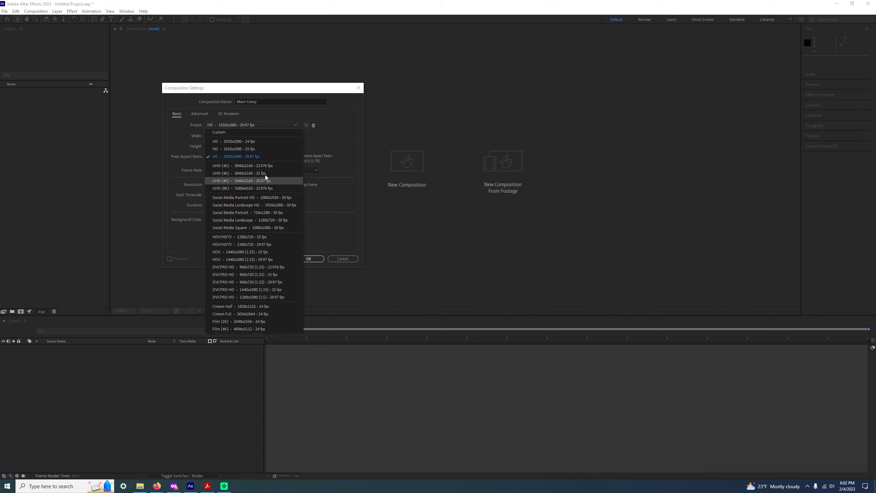
pyautogui.click(282, 181)
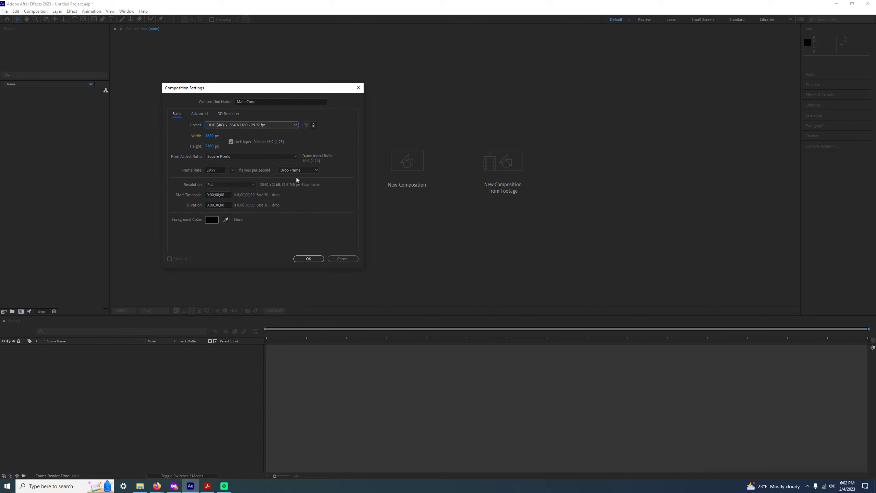
pyautogui.click(248, 125)
pyautogui.click(243, 157)
# Set the new composition's resolution to Half, comparing it with the other resolution choices
pyautogui.click(234, 186)
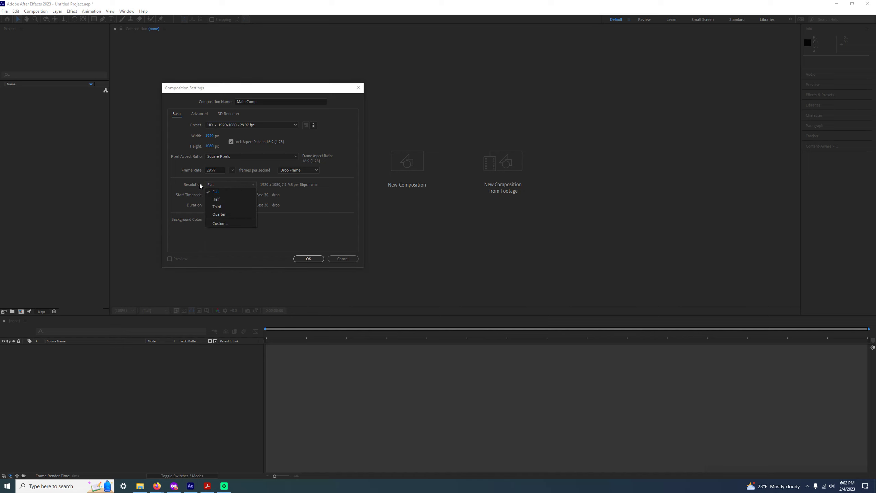
pyautogui.click(219, 200)
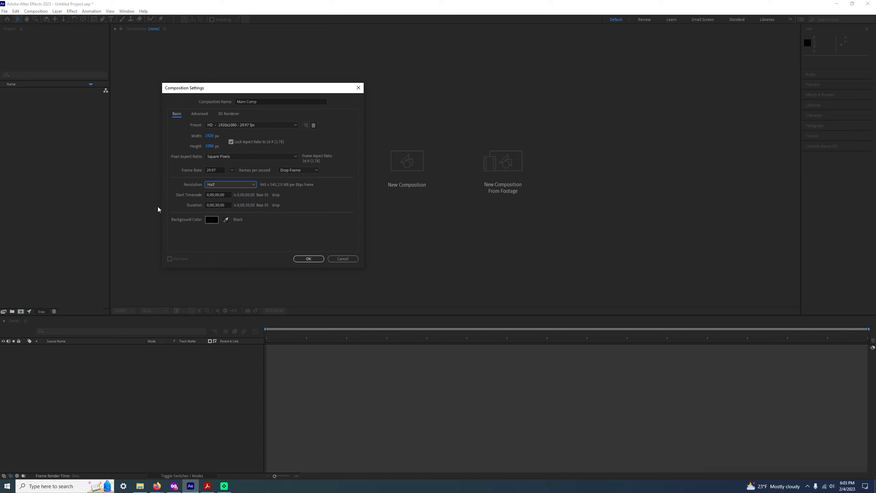
pyautogui.click(232, 184)
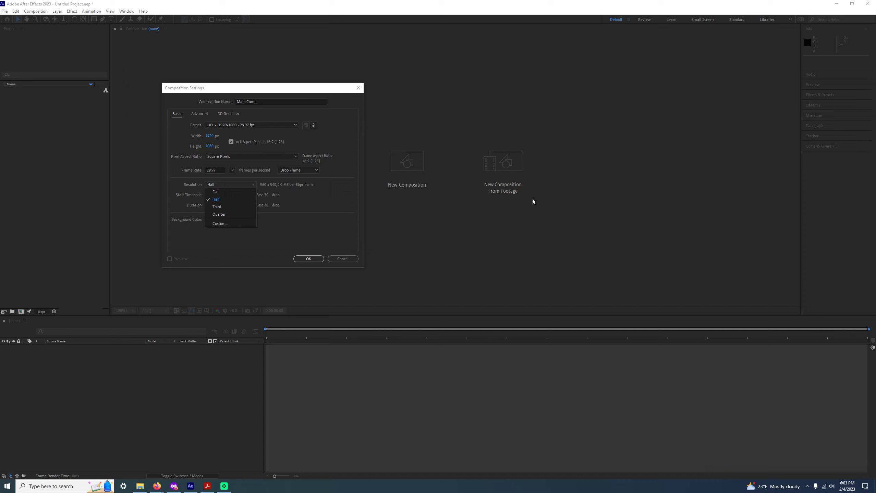
pyautogui.click(216, 199)
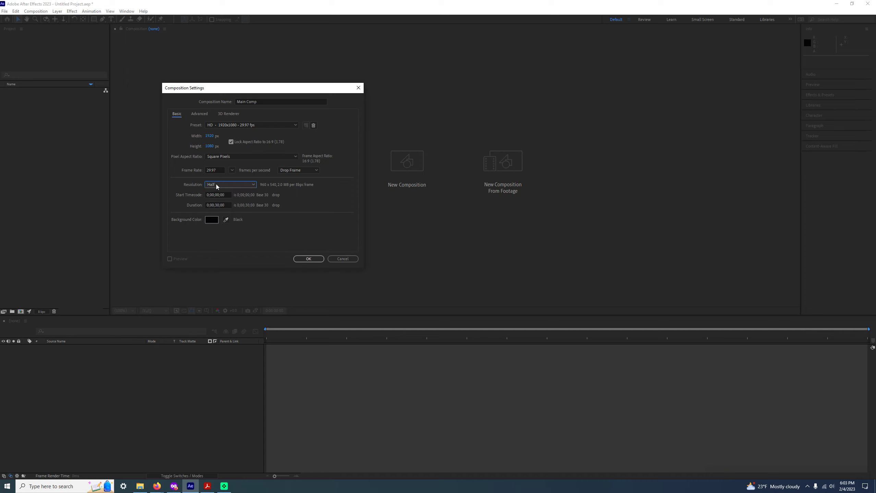
pyautogui.click(217, 185)
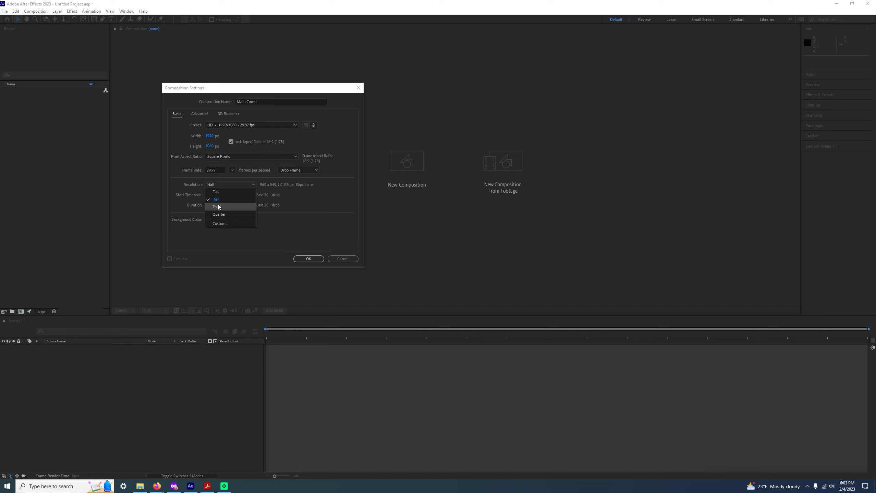
pyautogui.click(221, 199)
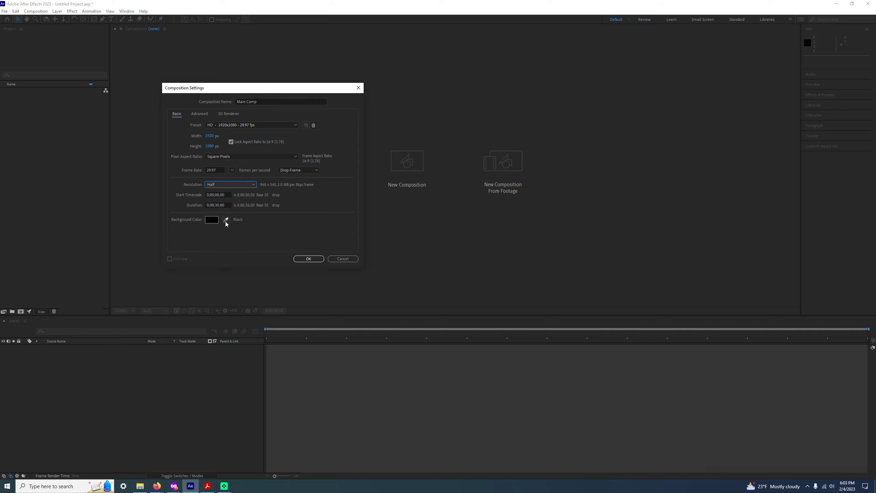
# Examine the hour, minute, second and frame digits of the composition's start timecode
pyautogui.click(220, 195)
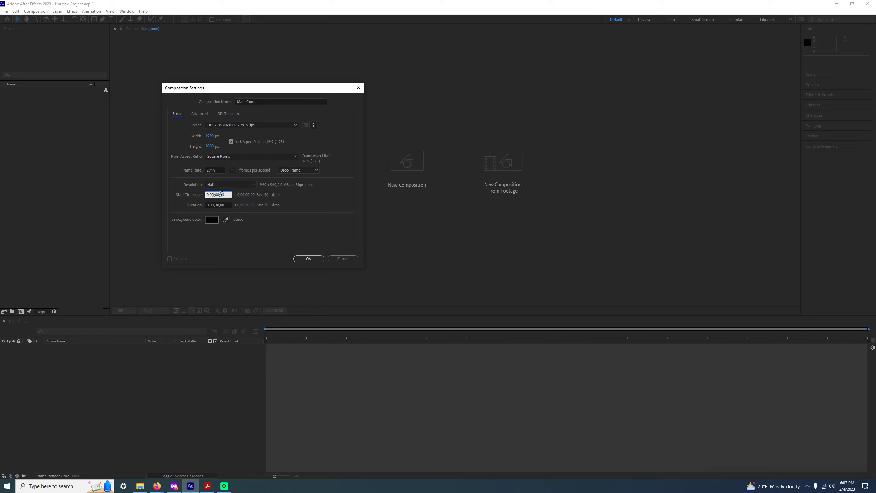
pyautogui.doubleClick(222, 195)
pyautogui.click(219, 195)
pyautogui.doubleClick(210, 194)
pyautogui.click(208, 194)
pyautogui.doubleClick(225, 195)
# Set the duration to 45 seconds (0;00;45;00), create the composition, and select Main Comp in the project
pyautogui.doubleClick(215, 205)
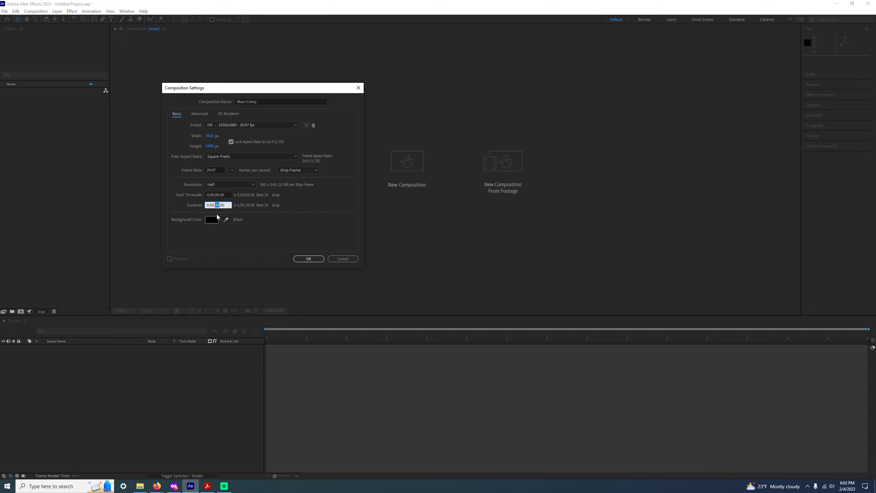
pyautogui.click(218, 205)
pyautogui.doubleClick(215, 205)
pyautogui.write('45')
pyautogui.click(313, 261)
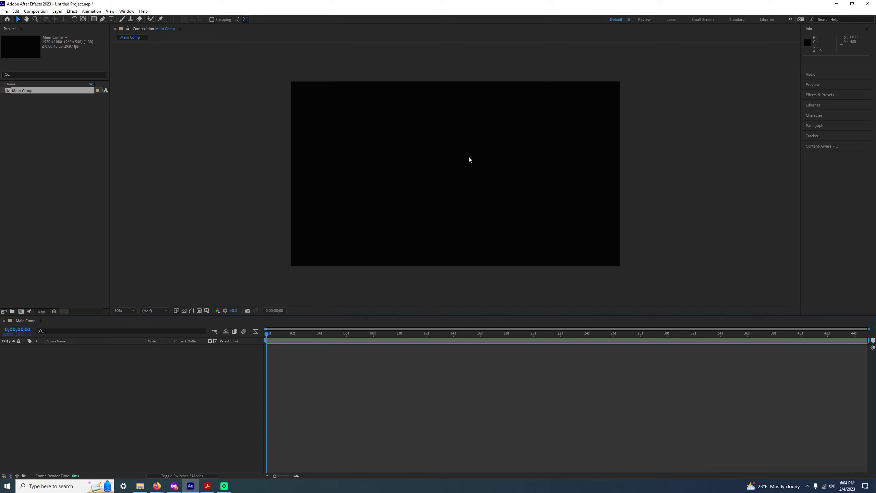
pyautogui.click(52, 121)
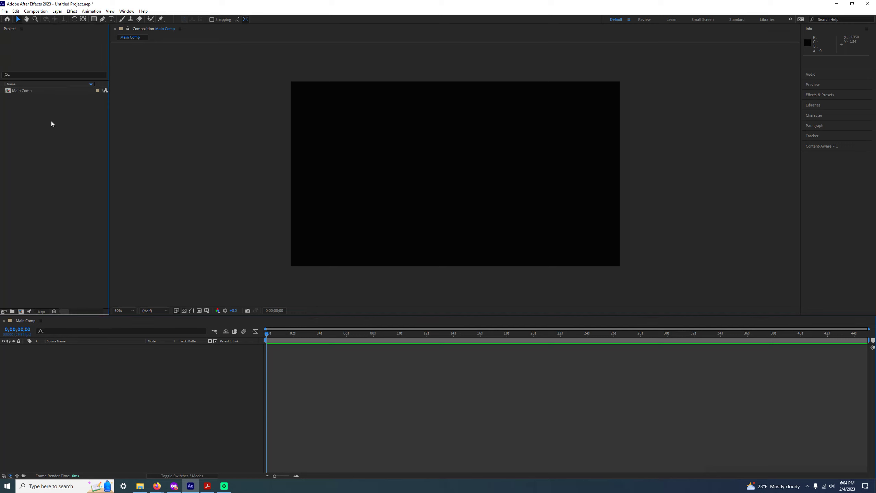
pyautogui.click(27, 91)
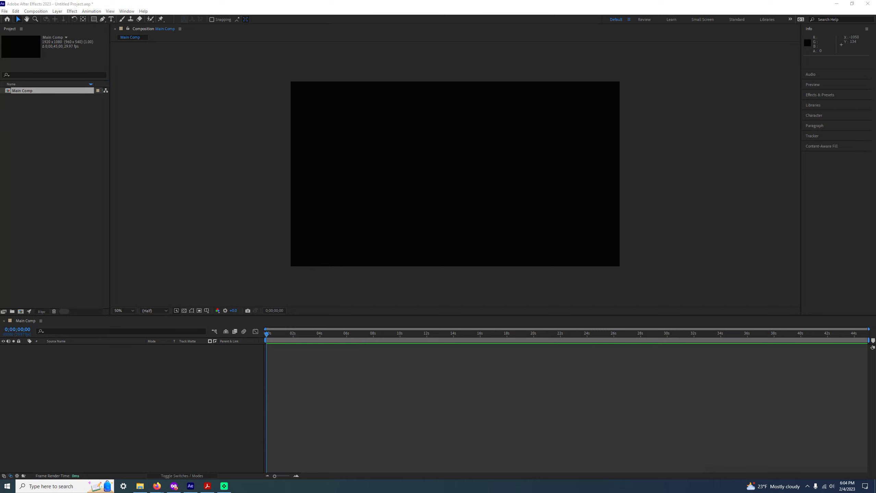
# Switch to the Word outline, make the line "Creating your "Main Comp"." red and italic, and point out the movie footage topic
pyautogui.click(157, 487)
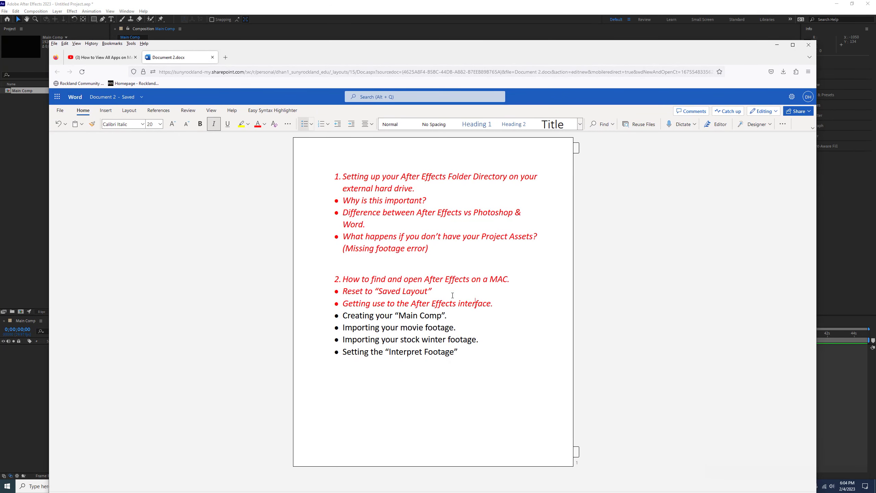
pyautogui.moveTo(454, 315); pyautogui.dragTo(341, 316)
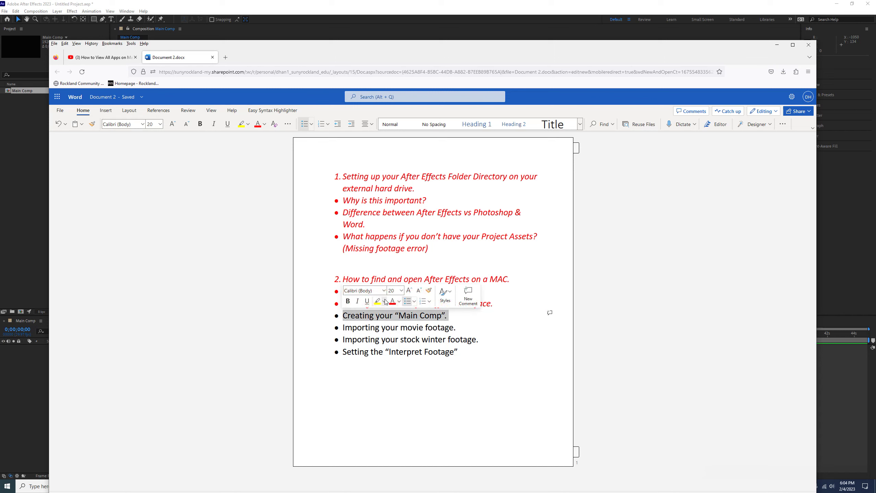
pyautogui.click(392, 301)
pyautogui.click(357, 301)
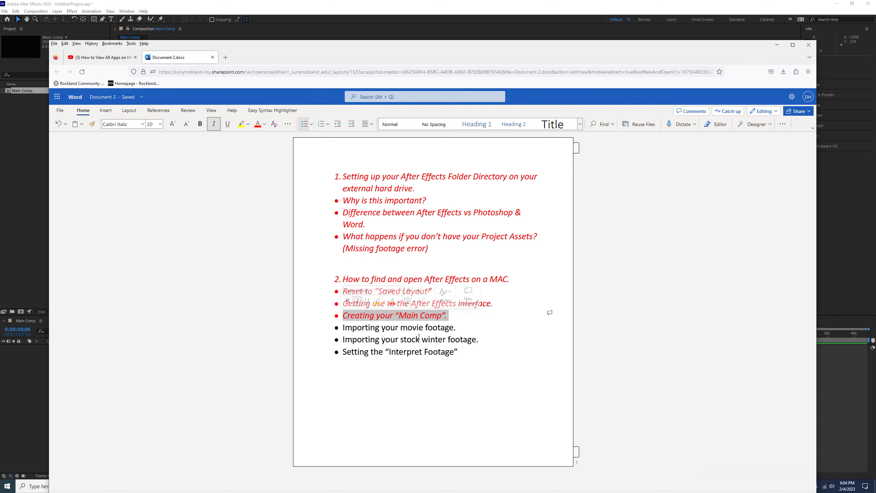
pyautogui.click(430, 339)
pyautogui.moveTo(370, 328); pyautogui.dragTo(441, 330)
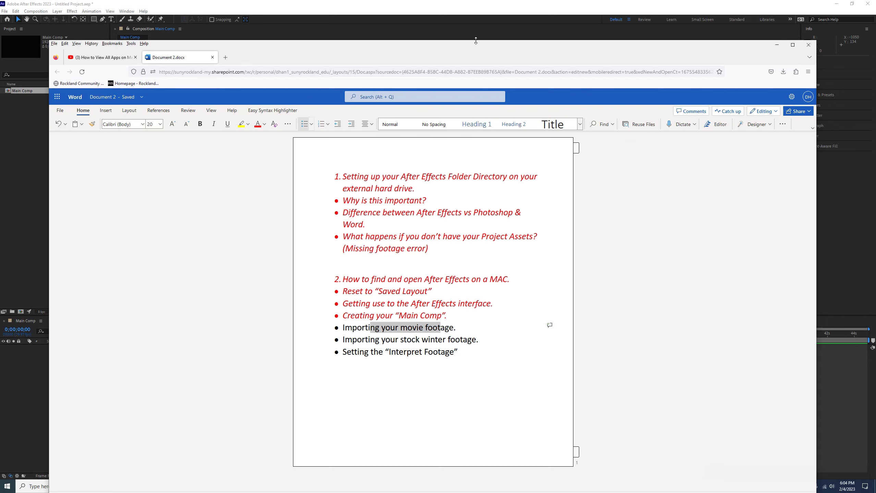
# Return to After Effects and widen the Project panel enough to show the Type column for Main Comp
pyautogui.press('super+Down')
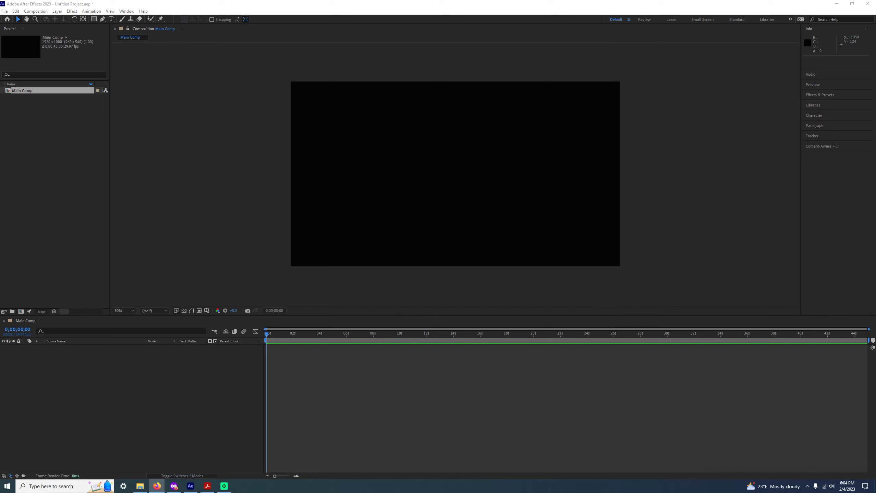
pyautogui.click(67, 155)
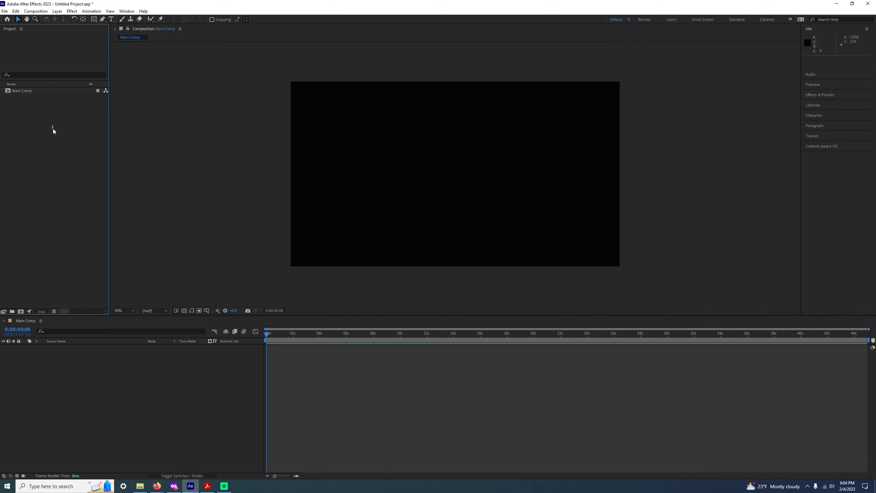
pyautogui.click(20, 92)
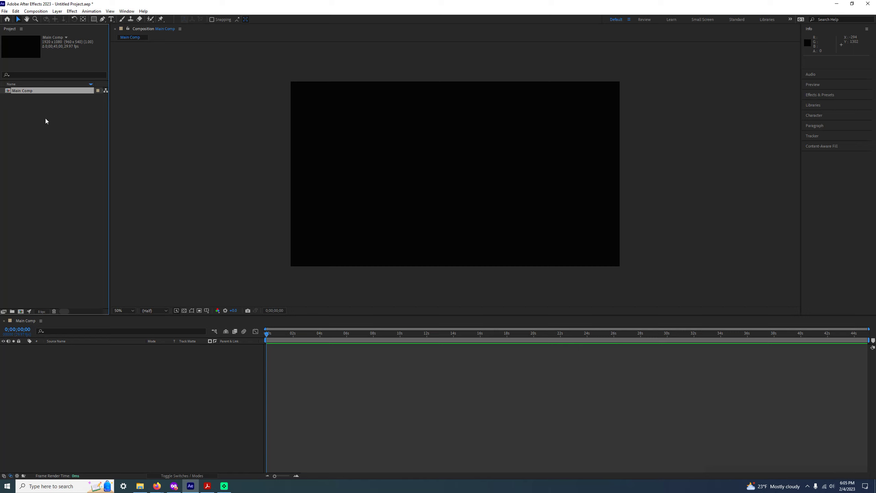
pyautogui.moveTo(108, 93); pyautogui.dragTo(306, 103)
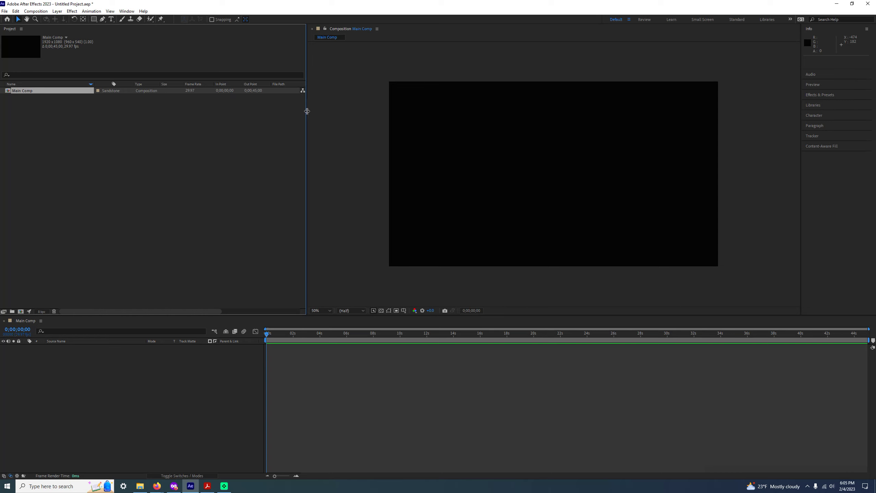
pyautogui.moveTo(307, 111); pyautogui.dragTo(176, 111)
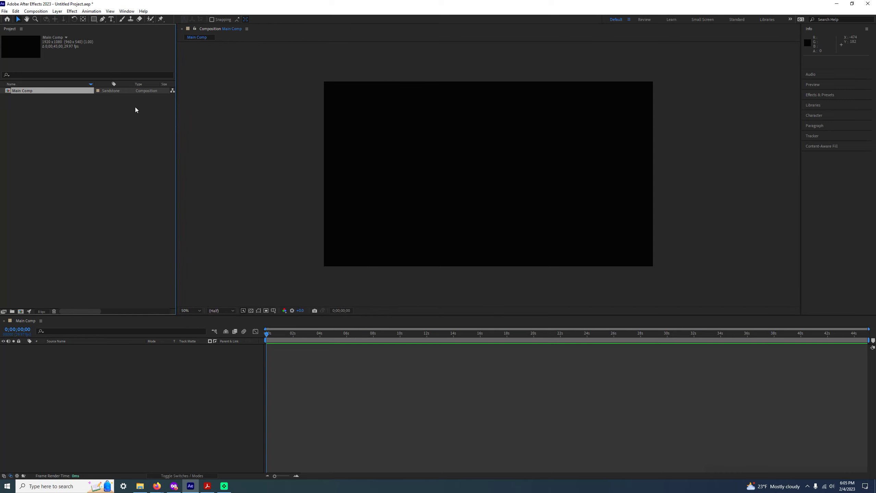
pyautogui.click(95, 145)
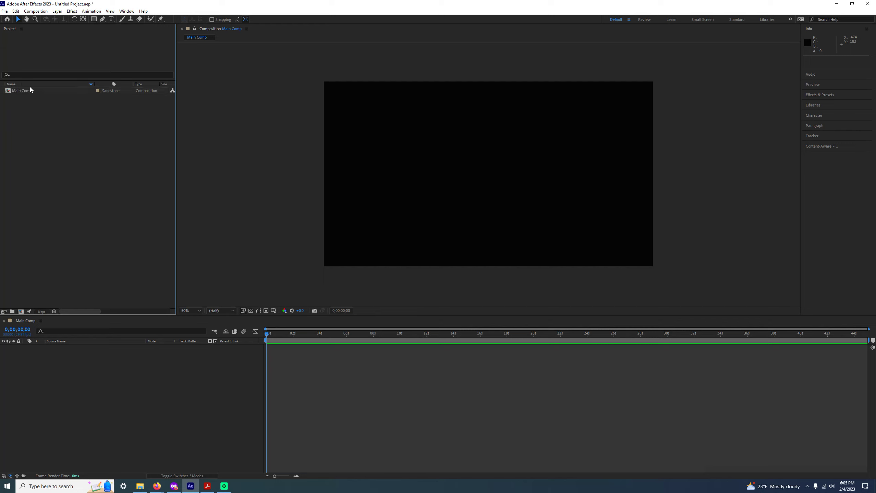
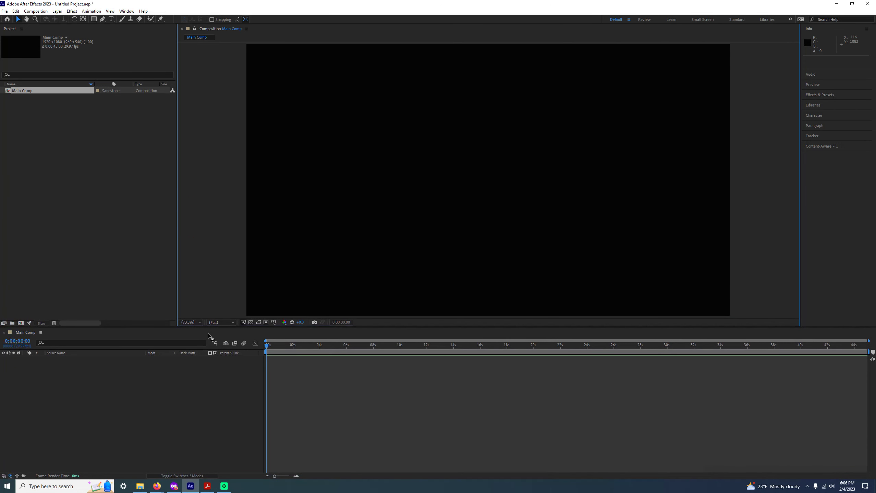
# Set the composition viewer's magnification to 50% and open its preview resolution options
pyautogui.click(191, 323)
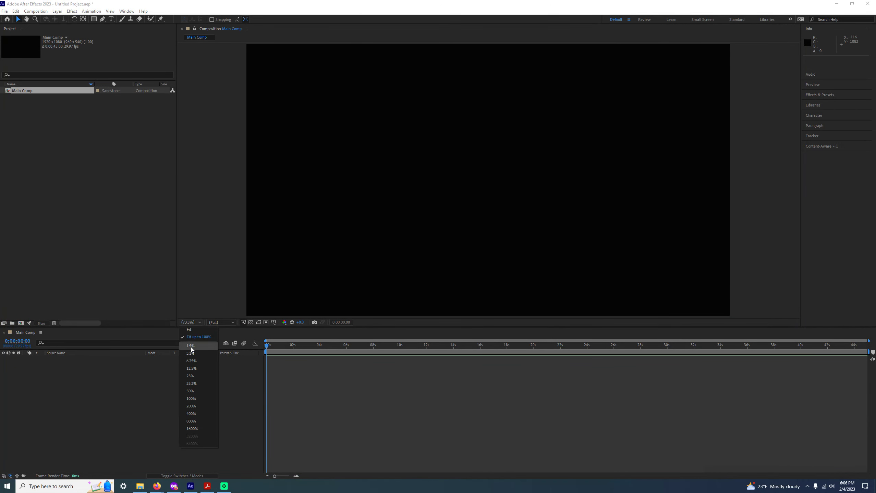
pyautogui.click(192, 393)
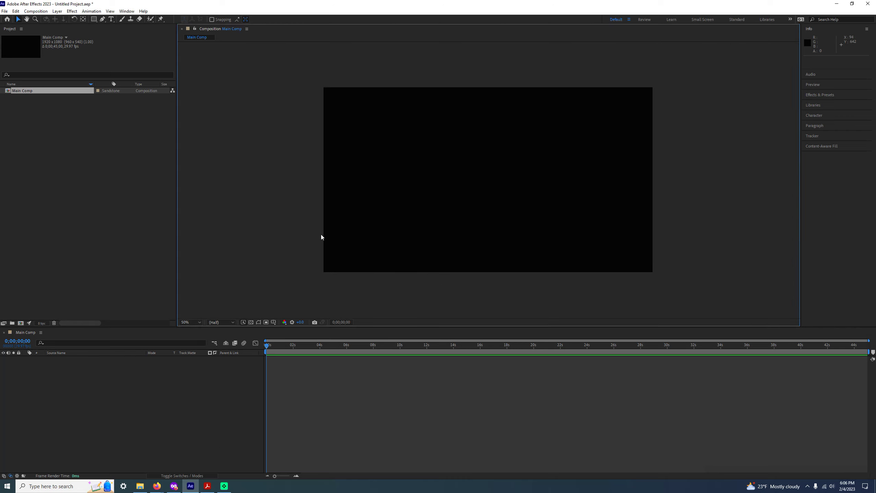
pyautogui.click(218, 322)
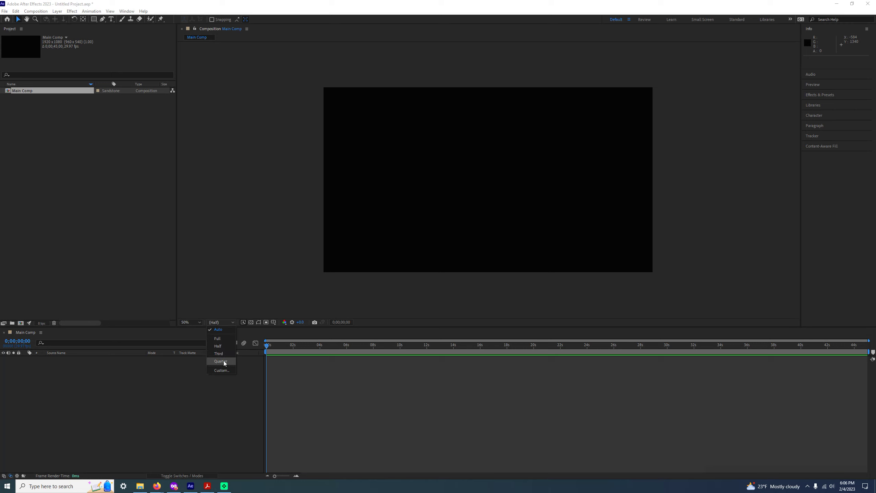
# Try the Third preview resolution for Main Comp, and settle on Half
pyautogui.click(233, 321)
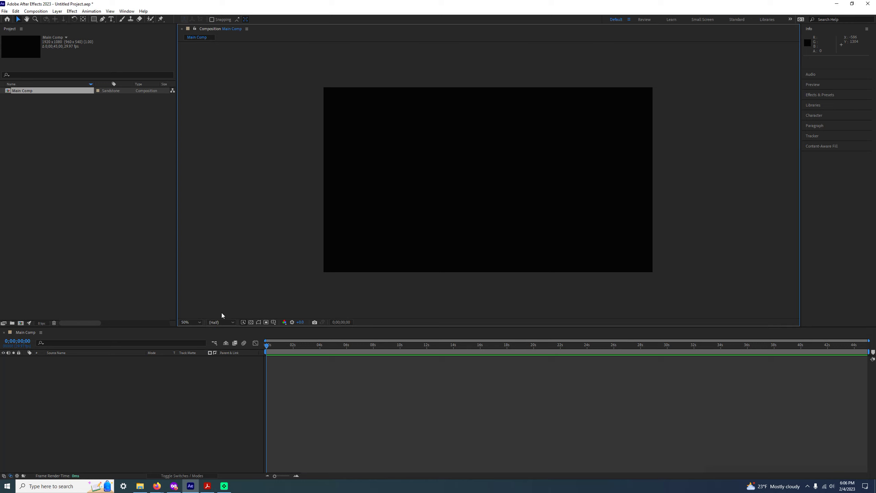
pyautogui.click(219, 323)
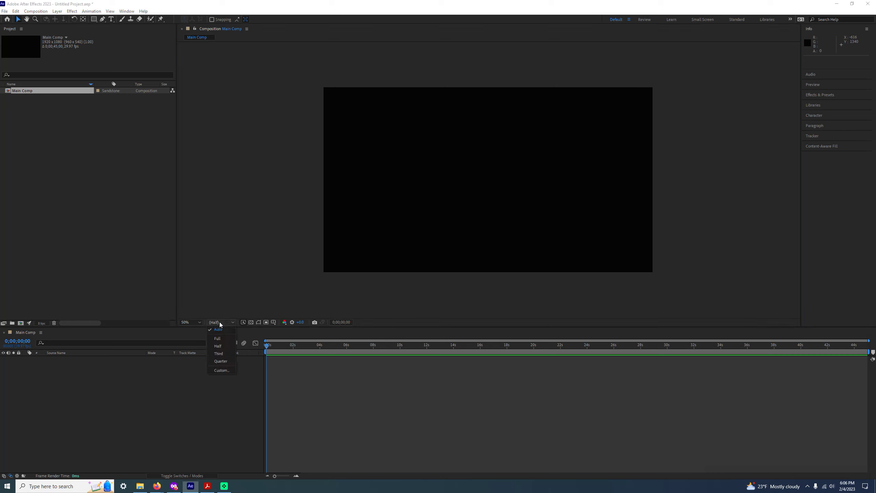
pyautogui.click(221, 354)
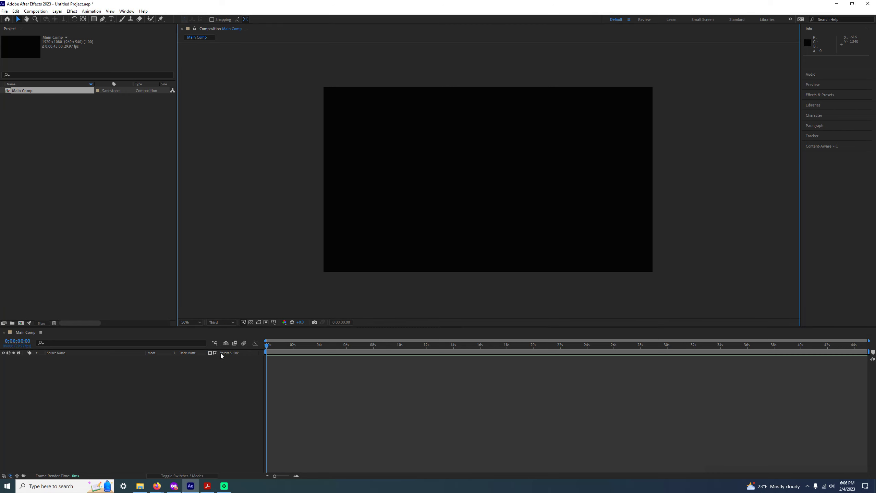
pyautogui.click(221, 324)
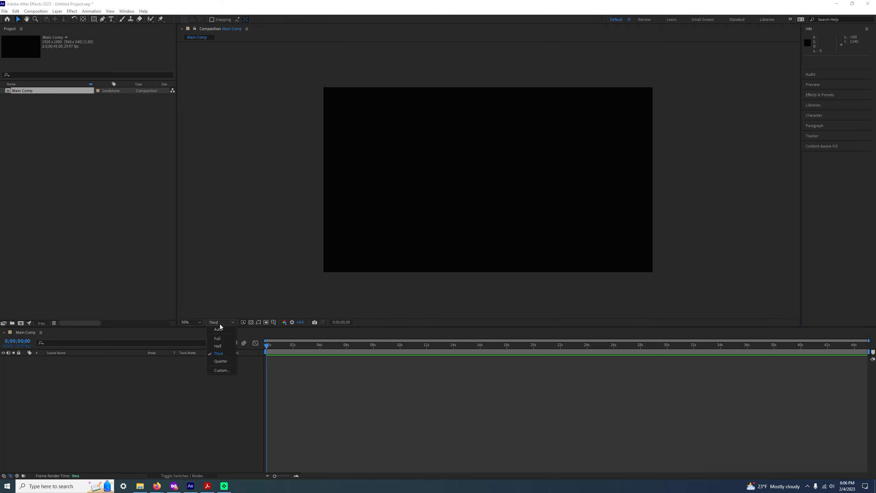
pyautogui.click(221, 347)
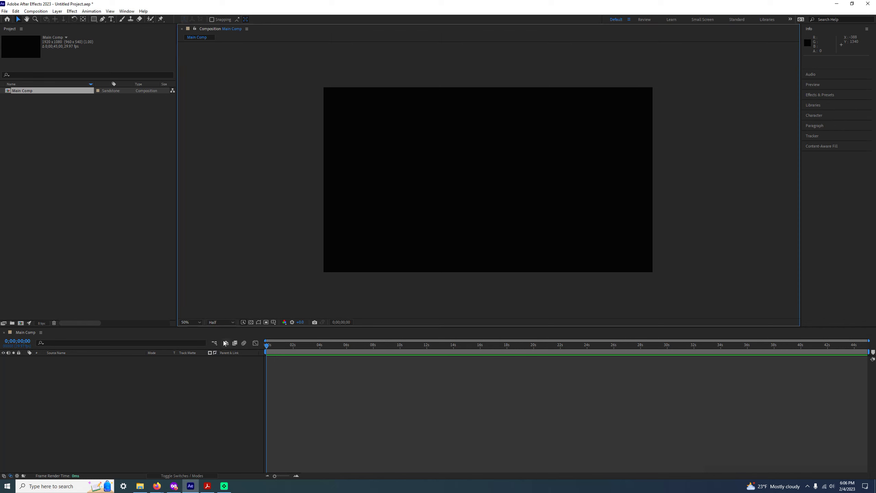
# Review the Fast Previews options and select Adaptive Resolution
pyautogui.click(243, 323)
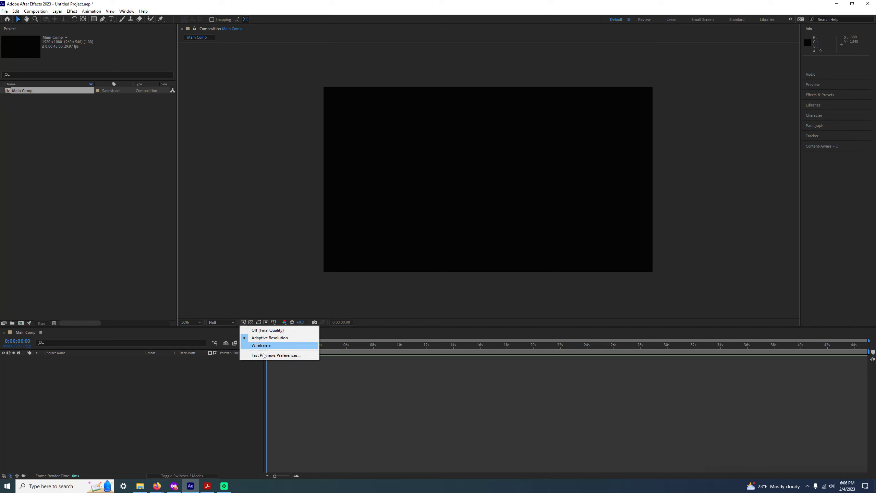
pyautogui.click(243, 322)
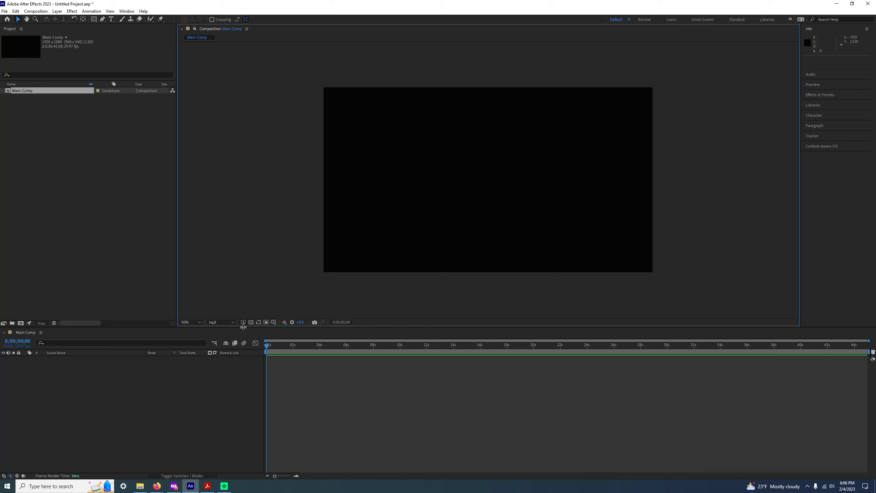
pyautogui.click(243, 323)
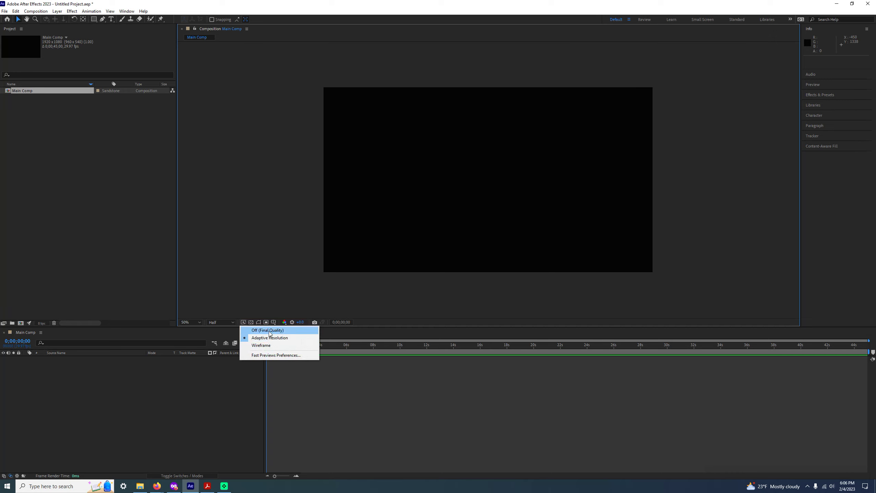
pyautogui.click(283, 339)
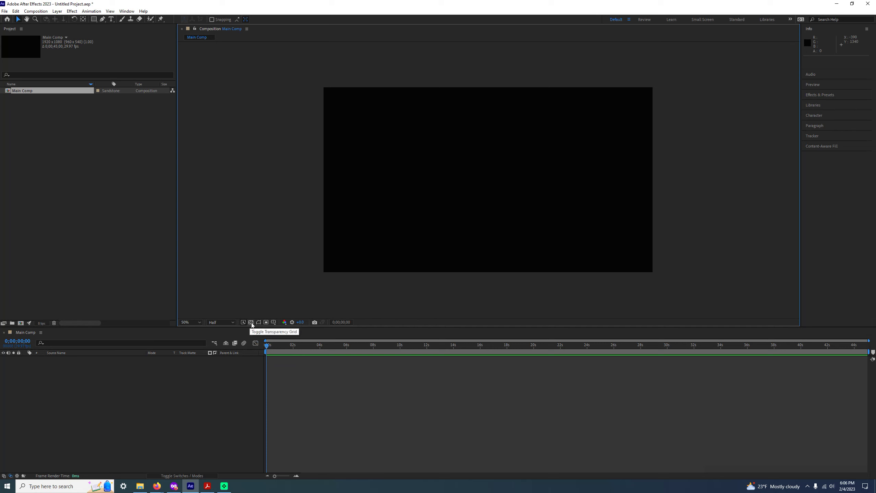
# Toggle the transparency grid on and off to compare the composition's empty background with black
pyautogui.click(250, 323)
pyautogui.click(251, 322)
pyautogui.click(251, 322)
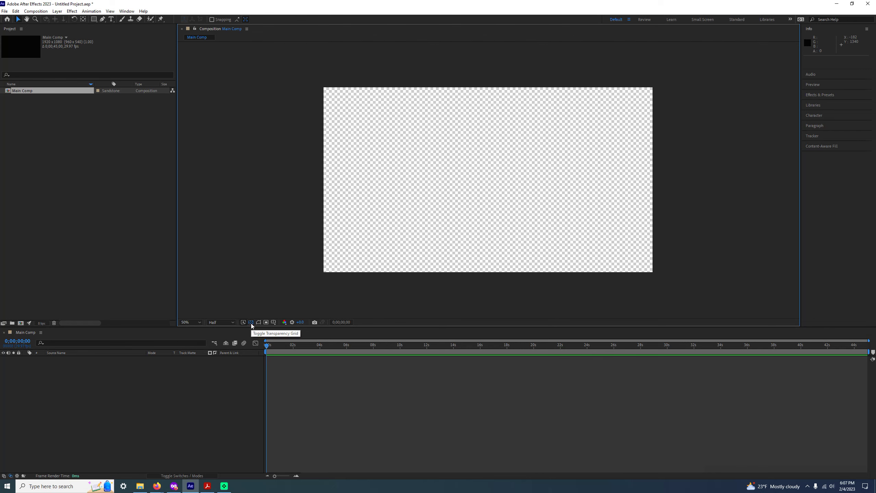
pyautogui.click(251, 323)
pyautogui.click(251, 324)
pyautogui.click(251, 323)
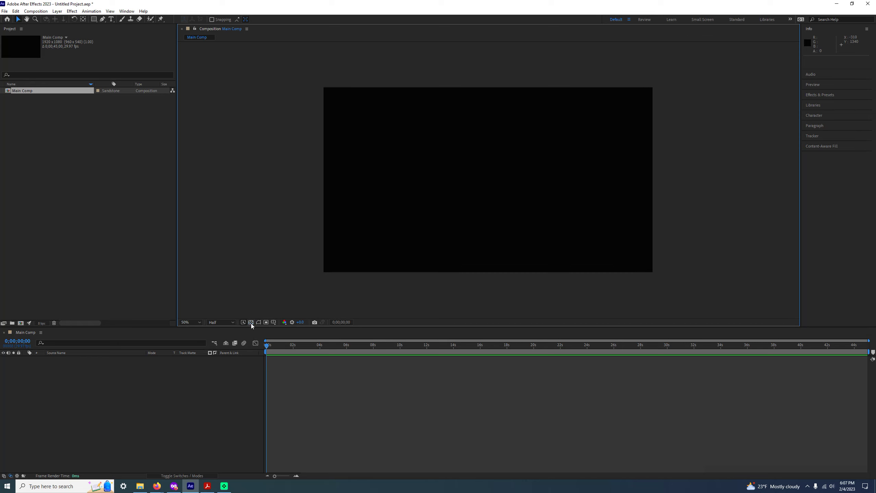
pyautogui.click(251, 323)
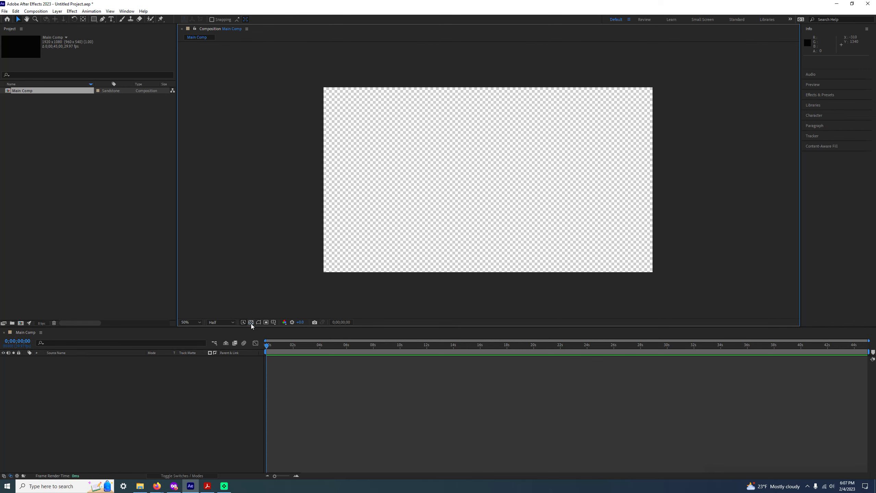
pyautogui.click(251, 324)
pyautogui.click(251, 323)
pyautogui.click(252, 323)
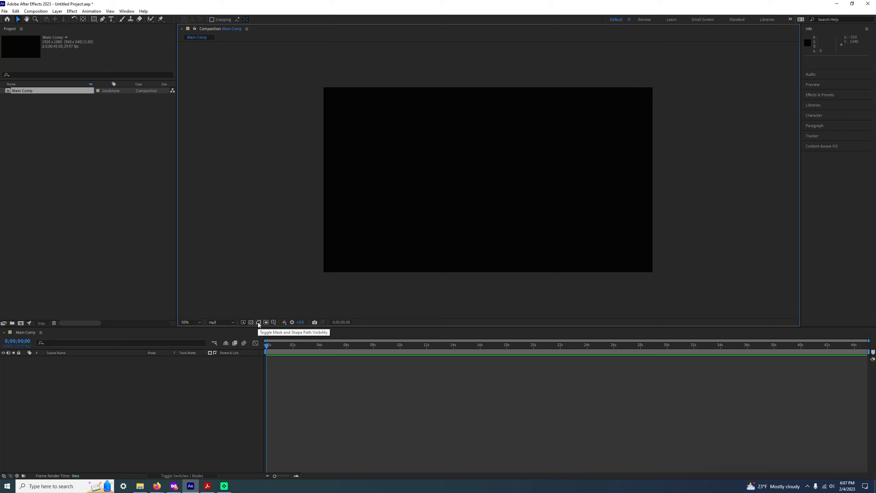
# Turn on mask and shape path visibility for the composition view
pyautogui.click(258, 322)
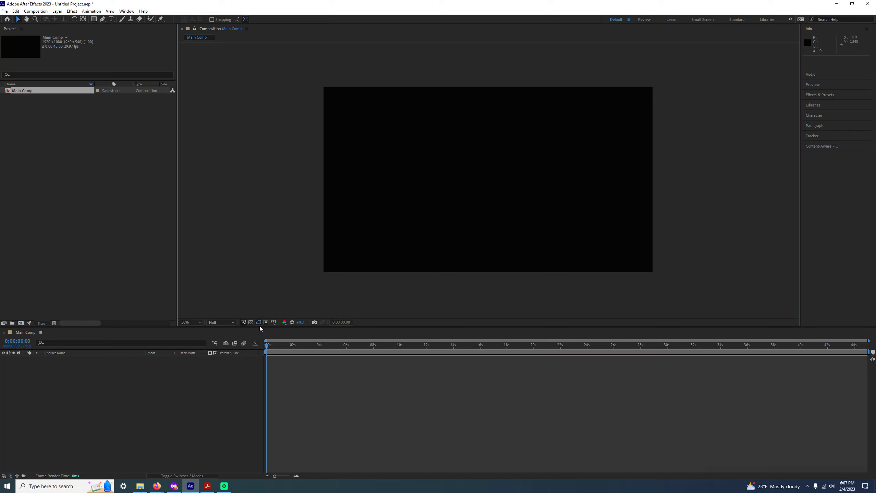
pyautogui.click(259, 323)
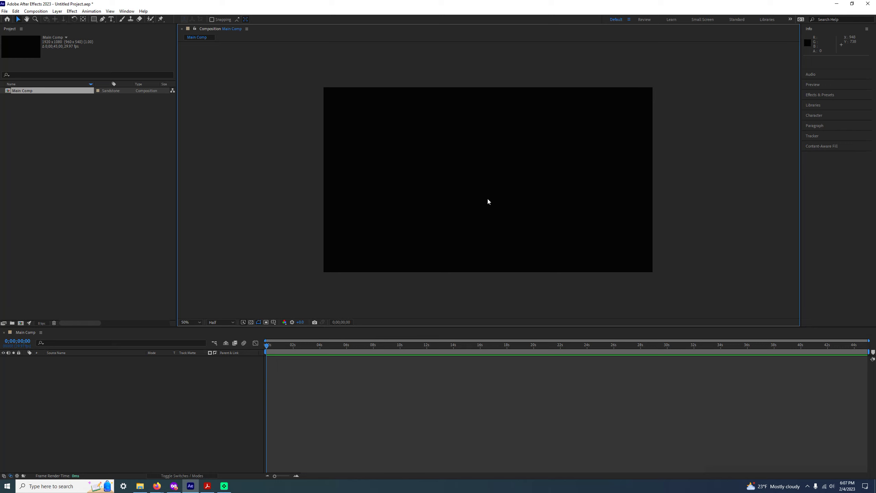
# Show the Title/Action Safe overlay on the composition and hide it again
pyautogui.click(274, 323)
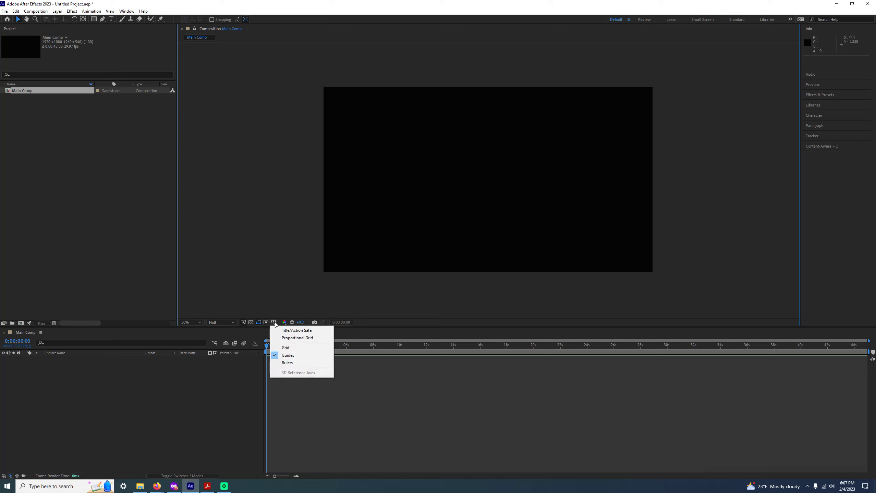
pyautogui.click(298, 331)
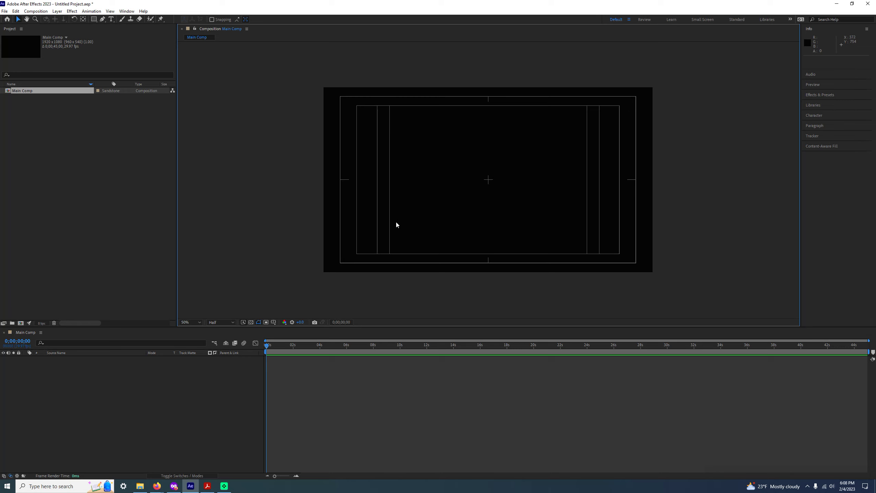
pyautogui.click(273, 322)
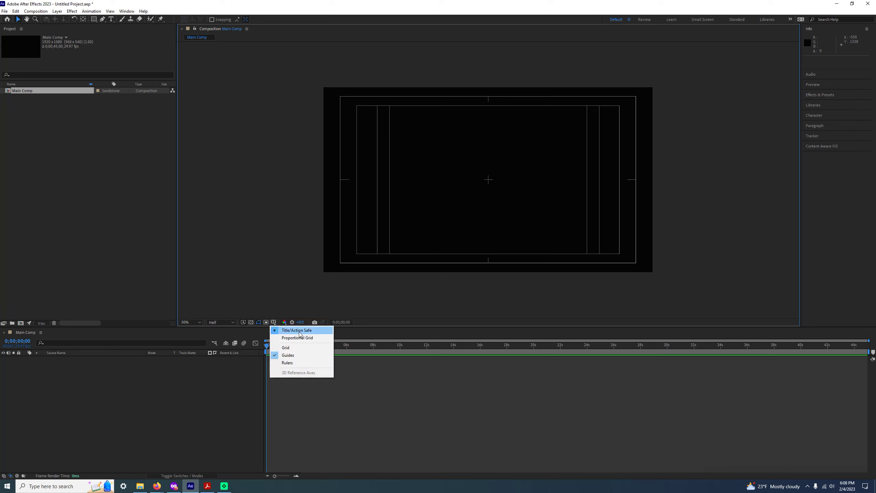
pyautogui.click(281, 331)
pyautogui.click(274, 323)
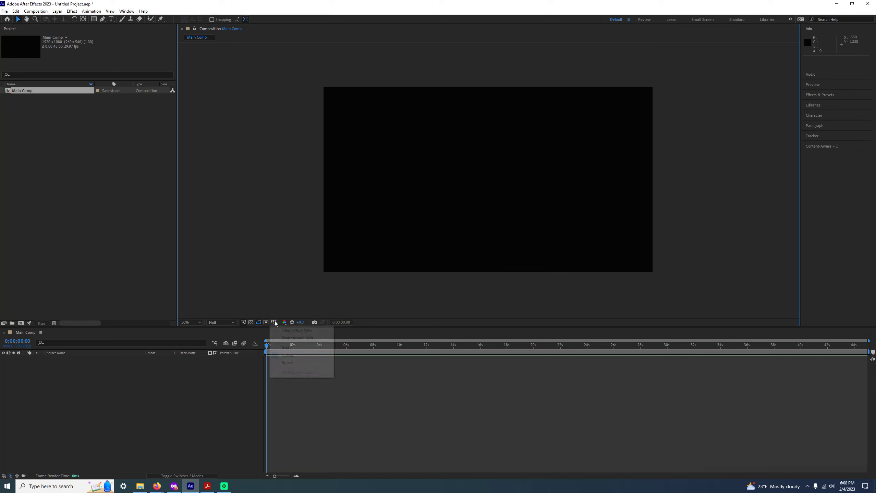
pyautogui.click(281, 330)
pyautogui.click(274, 322)
pyautogui.click(284, 330)
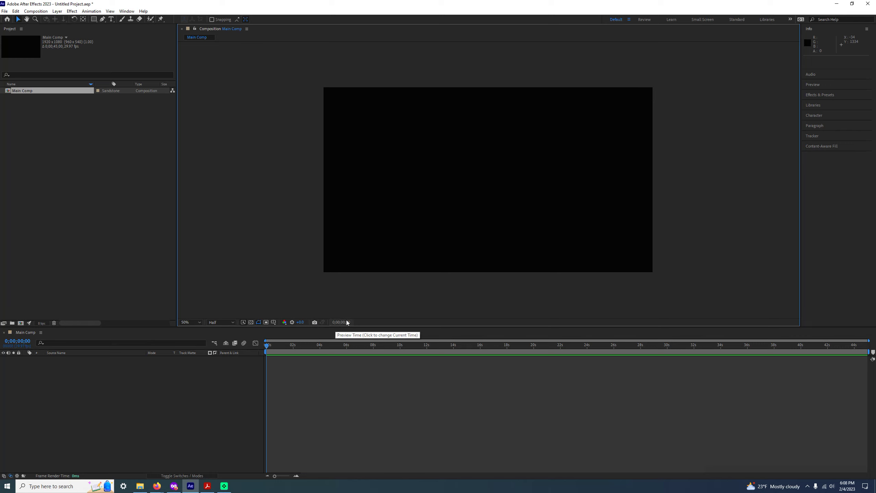
# Move the current time to about 19 seconds and switch the time display from timecode to frames
pyautogui.moveTo(317, 345); pyautogui.dragTo(520, 348)
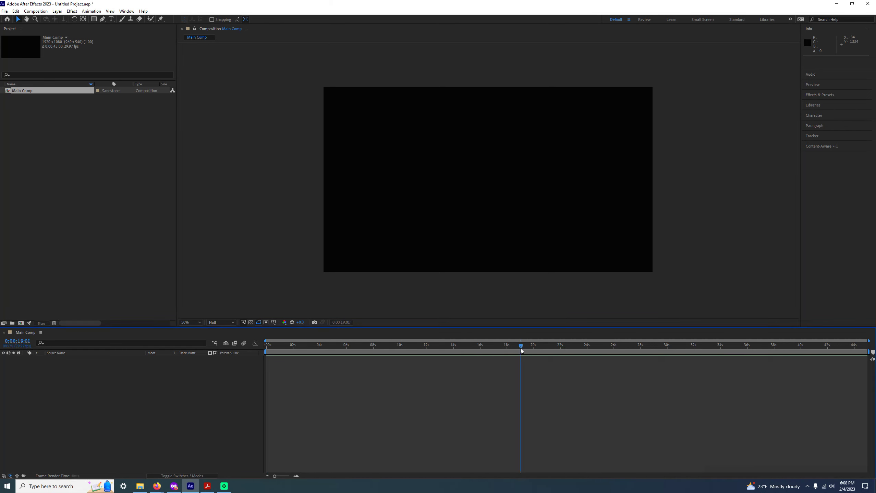
pyautogui.click(375, 320)
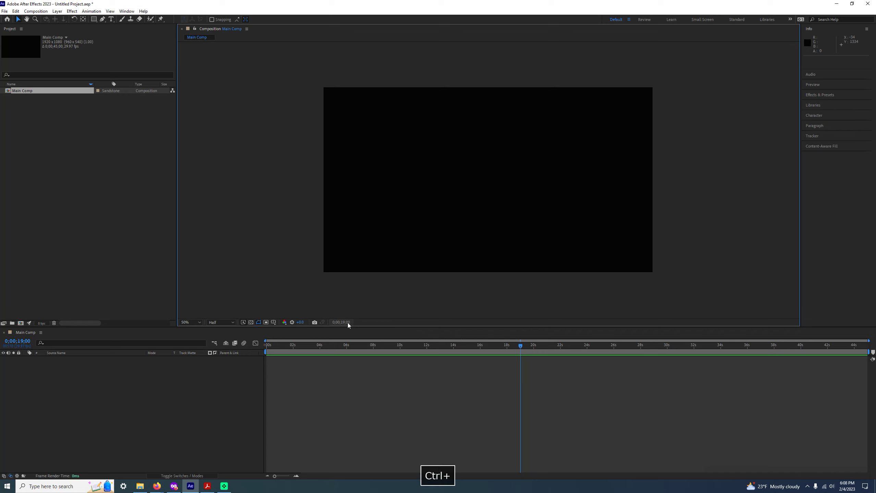
pyautogui.keyDown('ctrl'); pyautogui.click(348, 323); pyautogui.keyUp('ctrl')
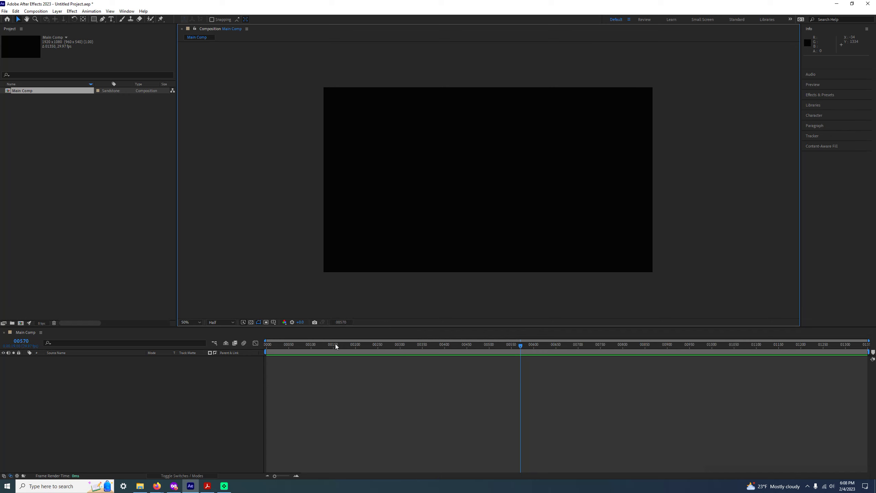
# Scrub back and forth through Main Comp's timeline in frame display and park the current time at frame 75
pyautogui.moveTo(273, 345); pyautogui.dragTo(401, 361)
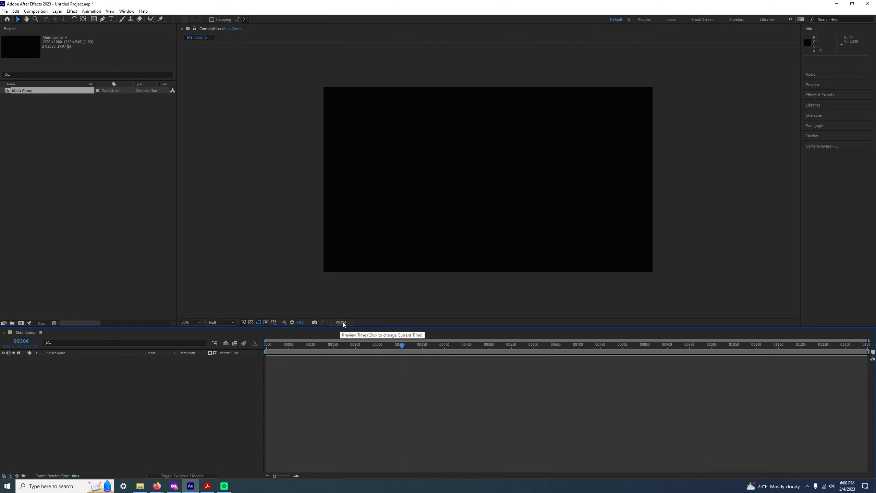
pyautogui.moveTo(335, 345); pyautogui.dragTo(352, 356)
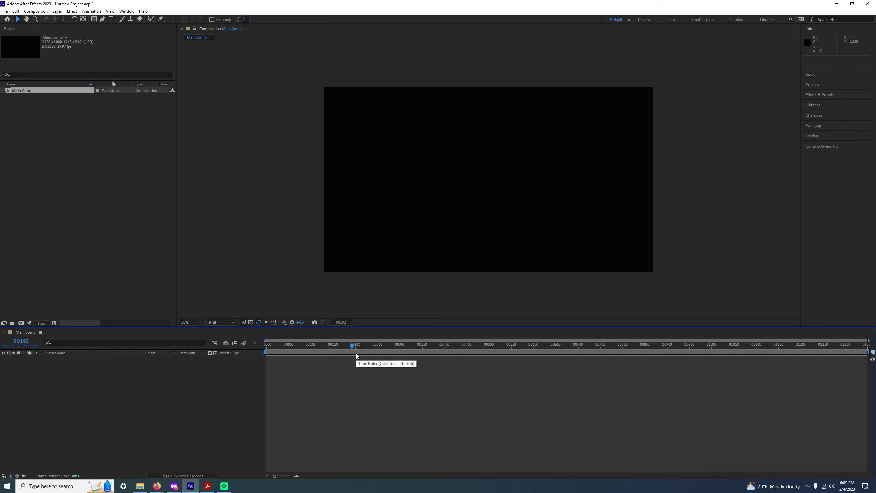
pyautogui.keyDown('ctrl'); pyautogui.click(347, 325); pyautogui.keyUp('ctrl')
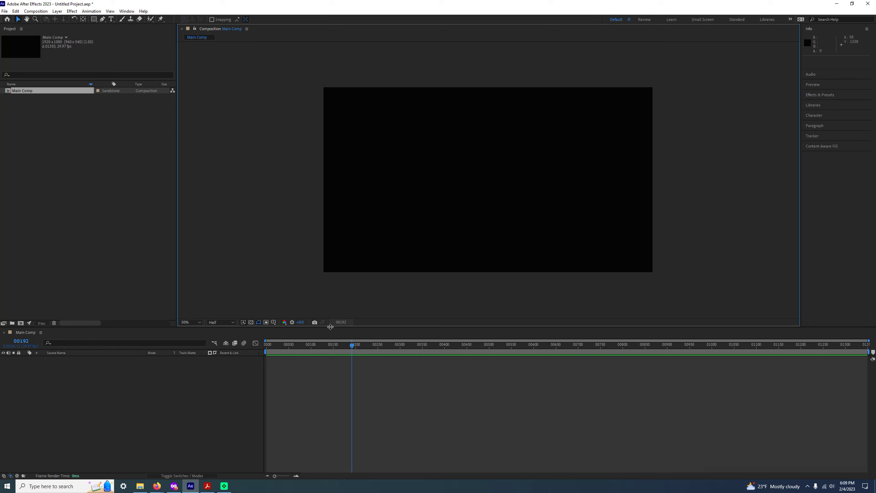
pyautogui.moveTo(456, 344); pyautogui.dragTo(314, 342)
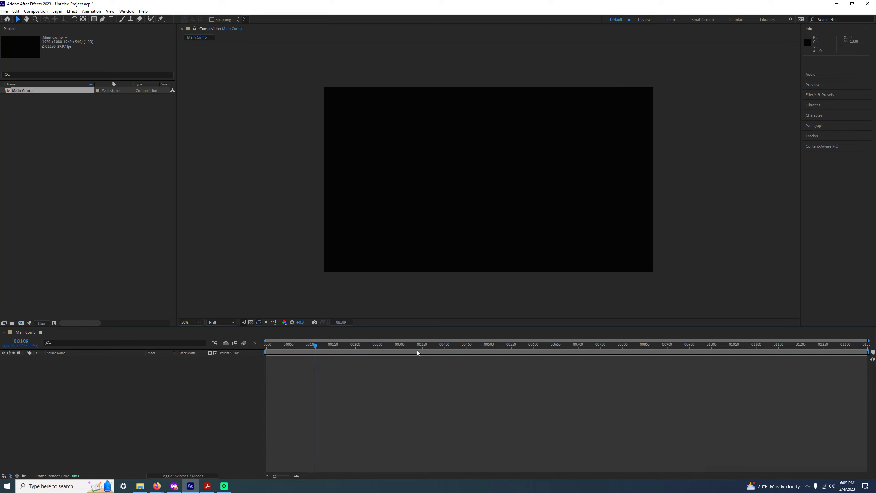
pyautogui.moveTo(417, 353); pyautogui.dragTo(345, 341)
pyautogui.moveTo(309, 345); pyautogui.dragTo(530, 356)
pyautogui.click(376, 344)
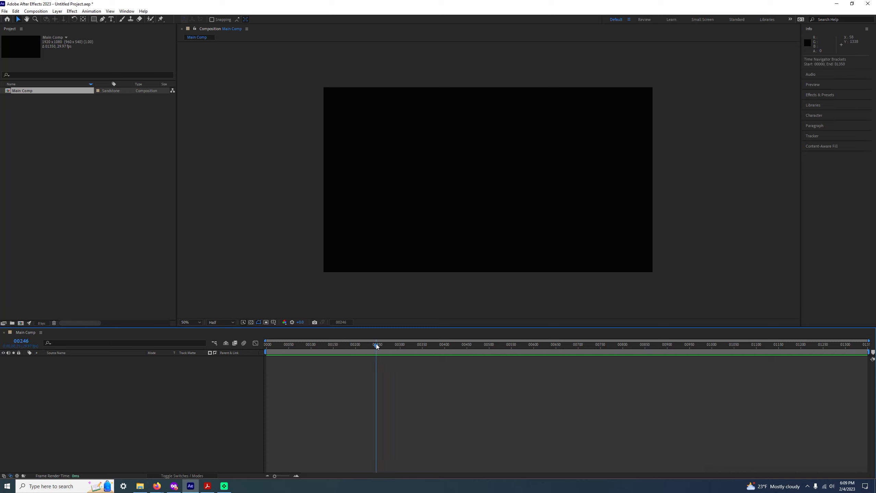
pyautogui.moveTo(352, 346)
pyautogui.mouseDown()
pyautogui.moveTo(311, 344)
pyautogui.moveTo(495, 362)
pyautogui.moveTo(353, 346)
pyautogui.mouseUp()
pyautogui.moveTo(356, 347); pyautogui.dragTo(300, 334)
# Switch to the Word lesson outline in Firefox, check the footage import items, and return to After Effects
pyautogui.hotkey('alt', 'Tab')
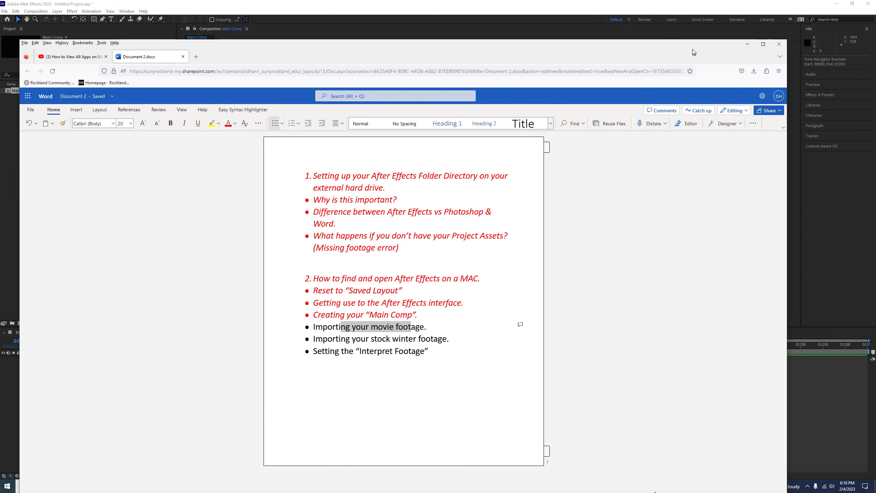
pyautogui.click(426, 340)
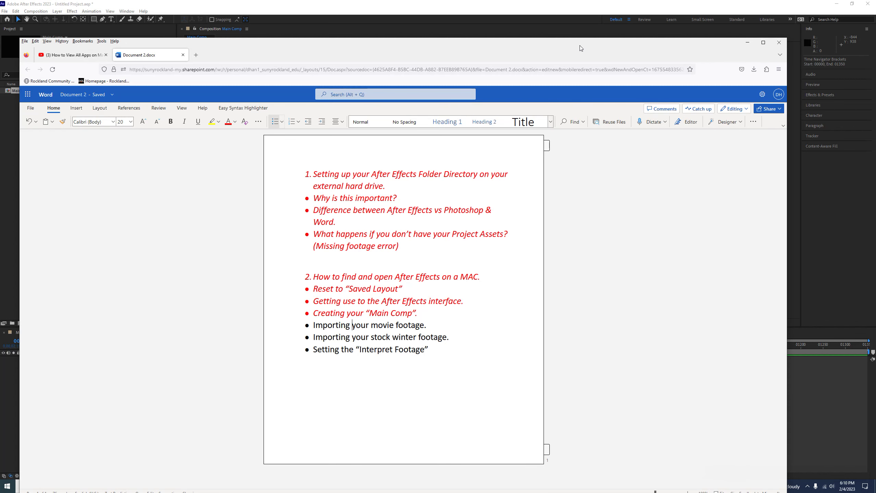
pyautogui.press('super+Down')
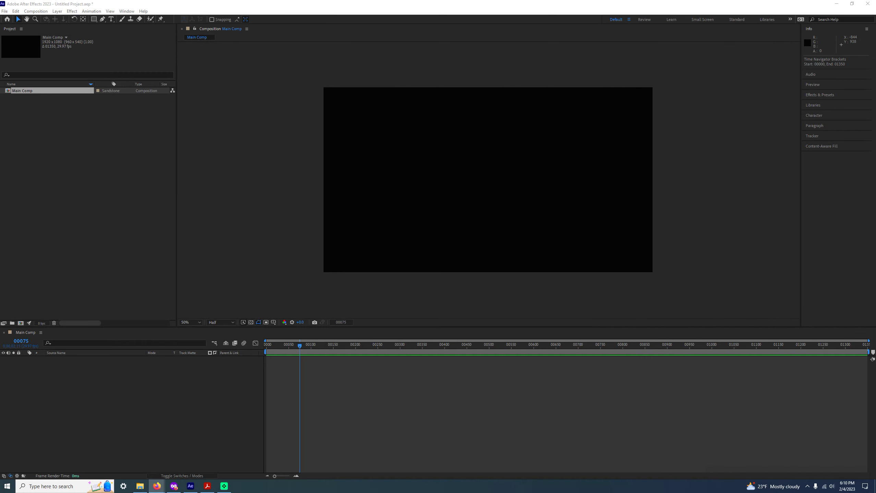
# Deselect Main Comp, switch to the 4K Video Downloader folder in File Explorer, and move and enlarge its window over the composition
pyautogui.click(128, 182)
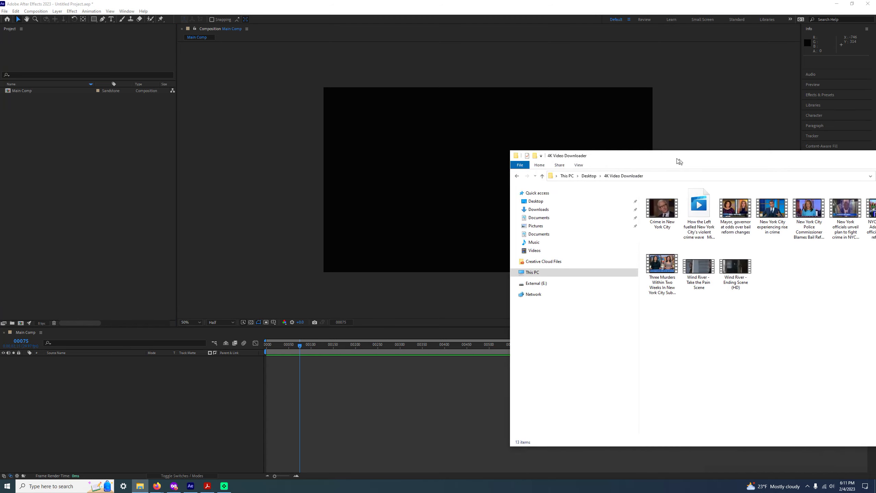
pyautogui.moveTo(678, 154); pyautogui.dragTo(340, 143)
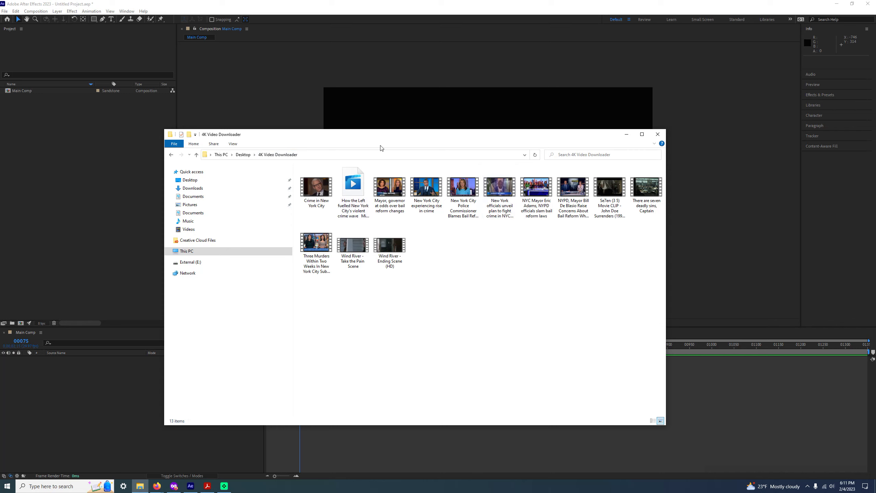
pyautogui.click(279, 155)
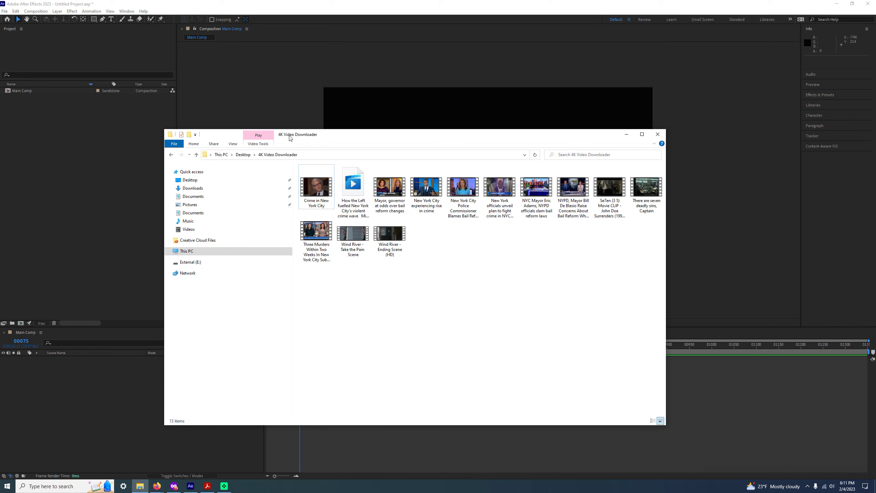
pyautogui.moveTo(294, 131); pyautogui.dragTo(296, 91)
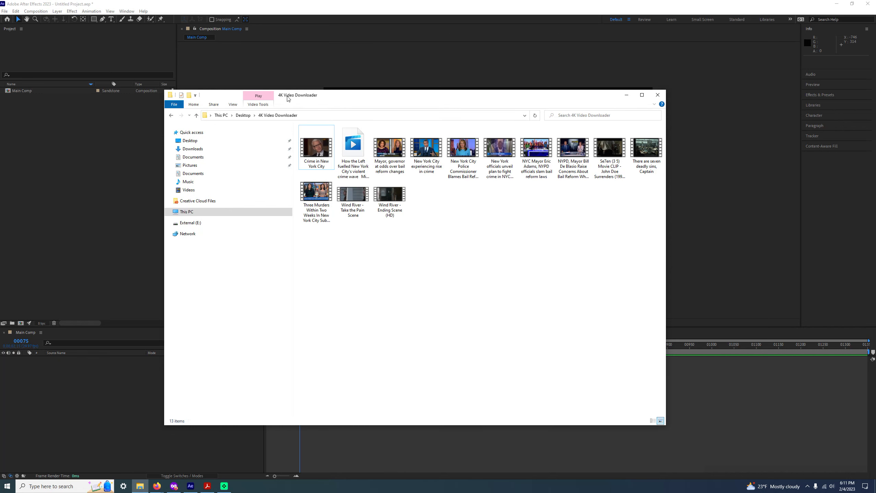
# Move the File Explorer window, look through the Desktop and Videos folders, and reopen the 4K Video Downloader folder from the Desktop
pyautogui.moveTo(358, 96); pyautogui.dragTo(369, 120)
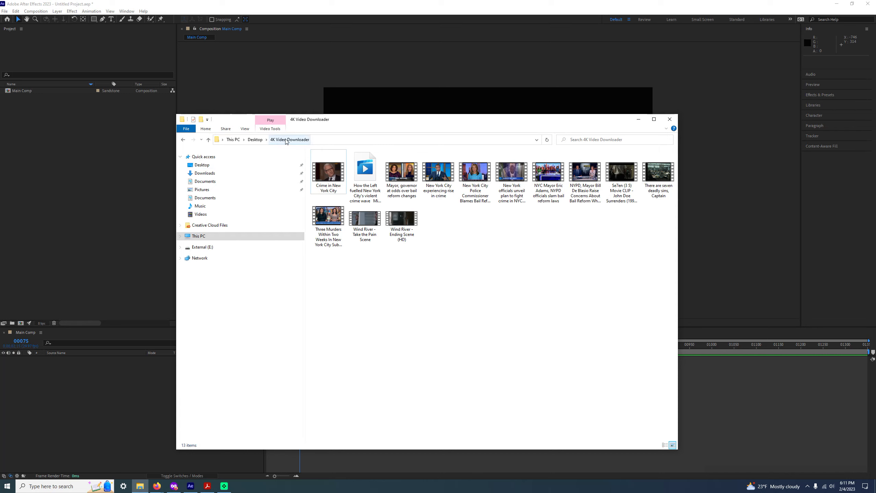
pyautogui.click(255, 139)
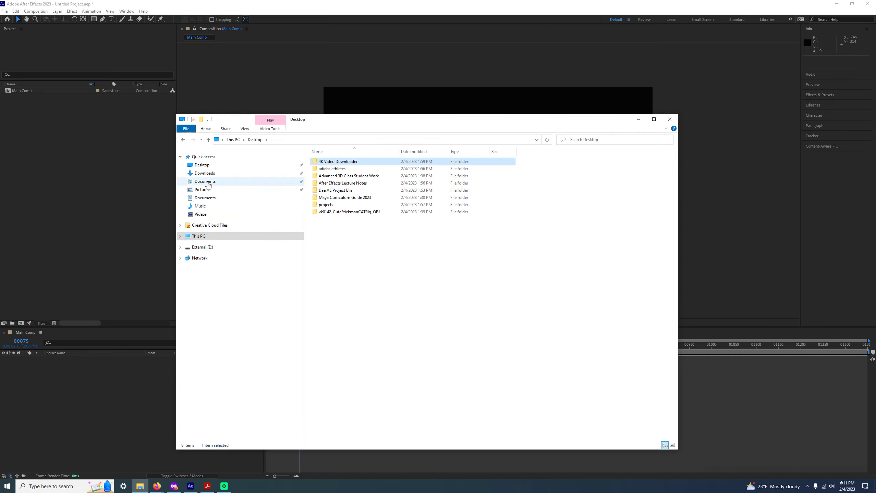
pyautogui.click(200, 214)
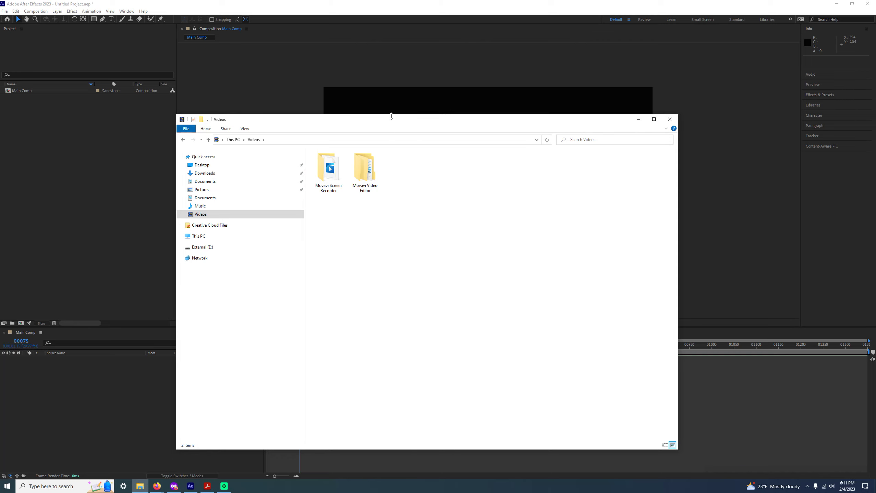
pyautogui.moveTo(390, 113); pyautogui.dragTo(390, 91)
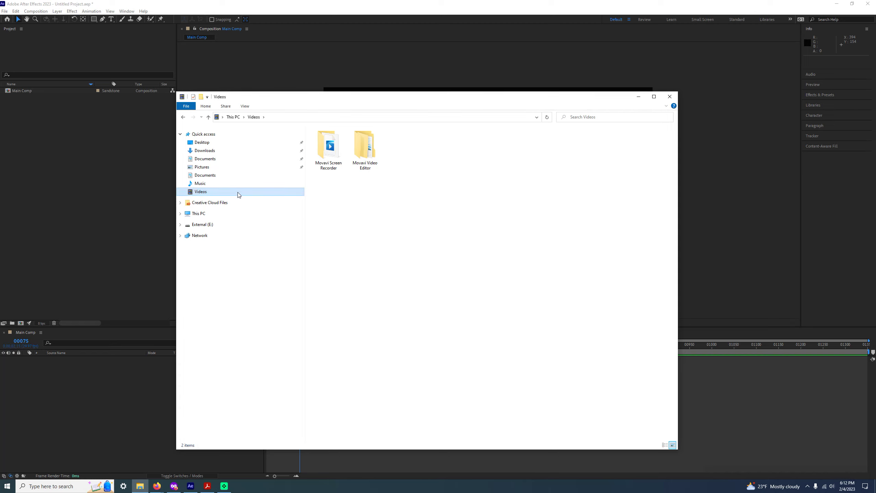
pyautogui.click(222, 142)
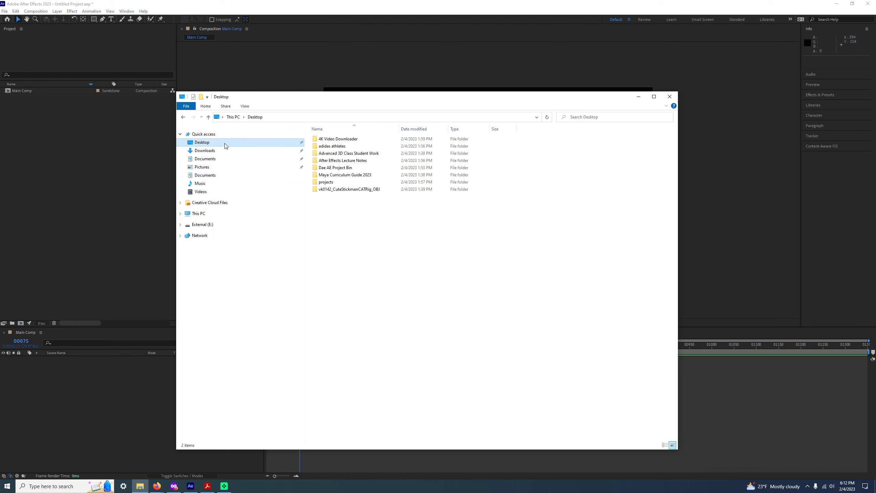
pyautogui.doubleClick(337, 139)
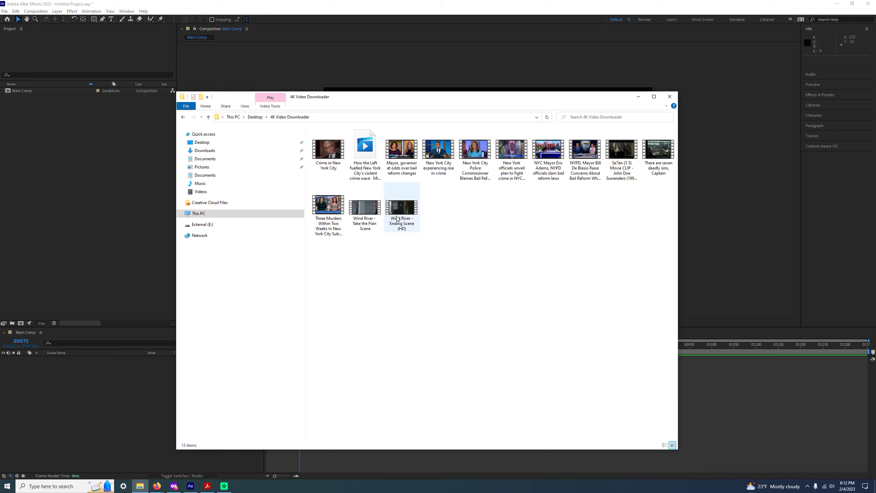
pyautogui.moveTo(409, 258); pyautogui.dragTo(387, 253)
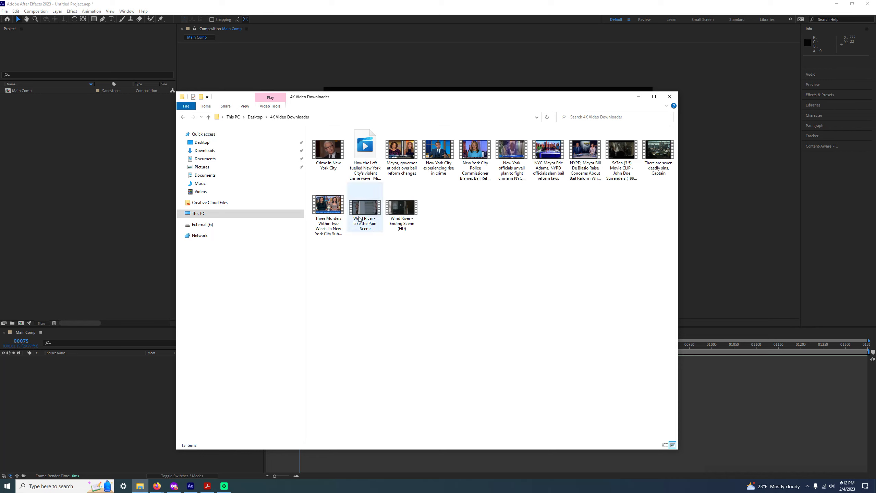
pyautogui.click(403, 216)
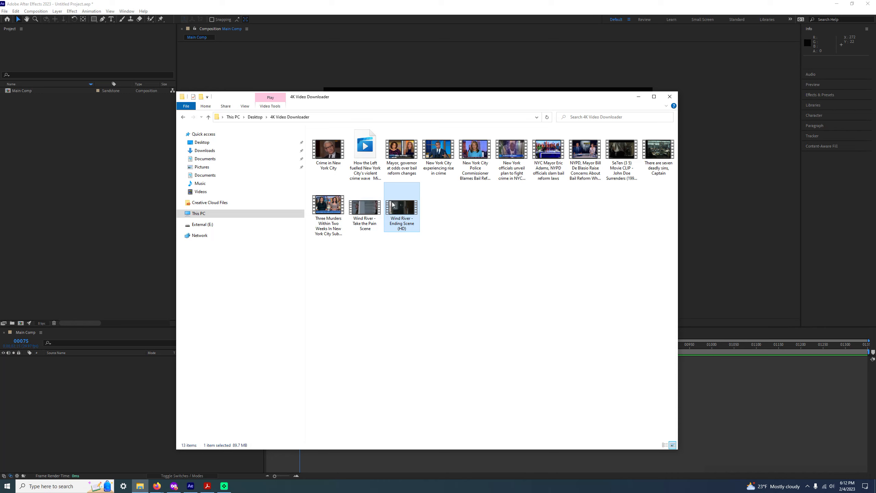
pyautogui.moveTo(421, 257); pyautogui.dragTo(368, 210)
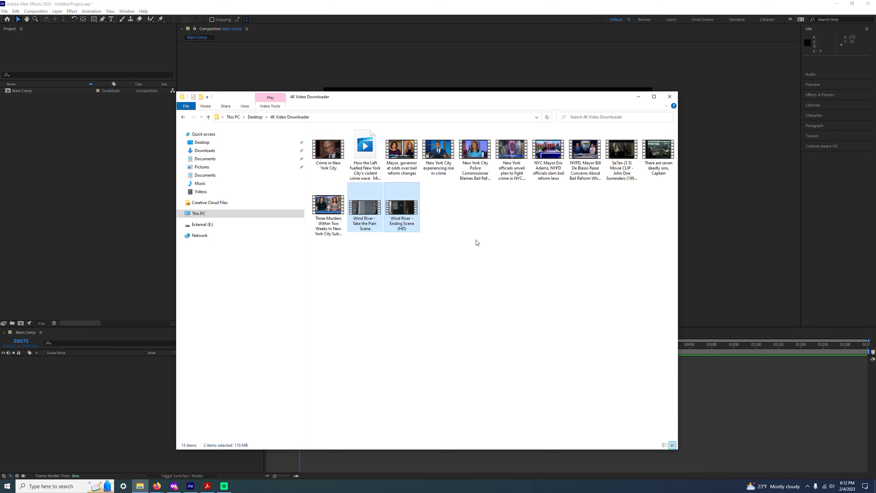
pyautogui.click(427, 268)
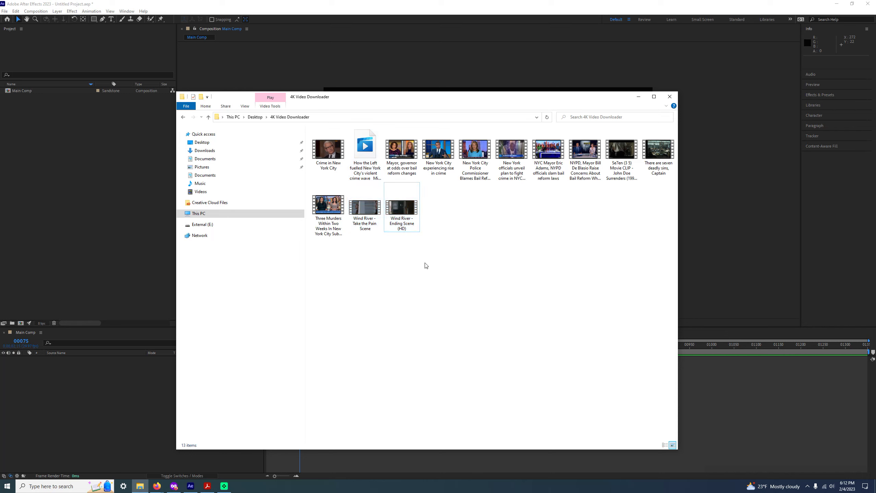
pyautogui.moveTo(418, 255); pyautogui.dragTo(359, 191)
pyautogui.click(403, 262)
pyautogui.click(451, 269)
pyautogui.moveTo(419, 256); pyautogui.dragTo(363, 194)
pyautogui.moveTo(429, 275); pyautogui.dragTo(369, 216)
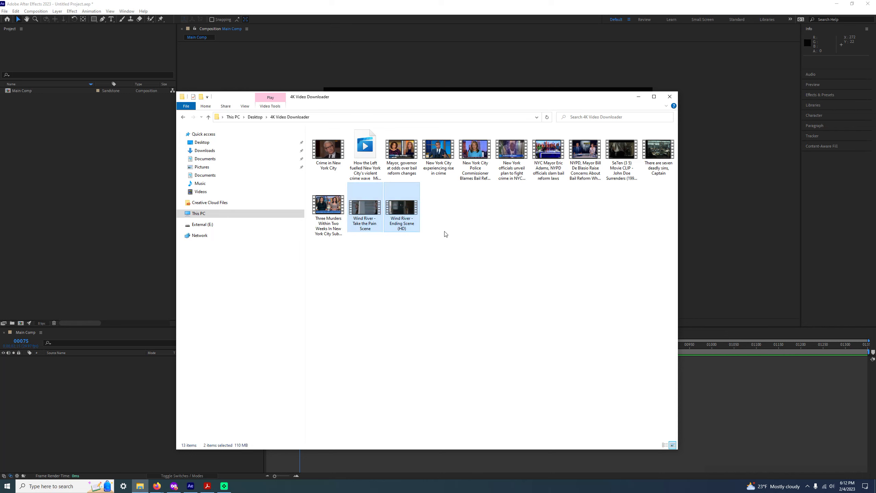
pyautogui.click(449, 262)
pyautogui.moveTo(432, 261); pyautogui.dragTo(367, 195)
pyautogui.click(438, 259)
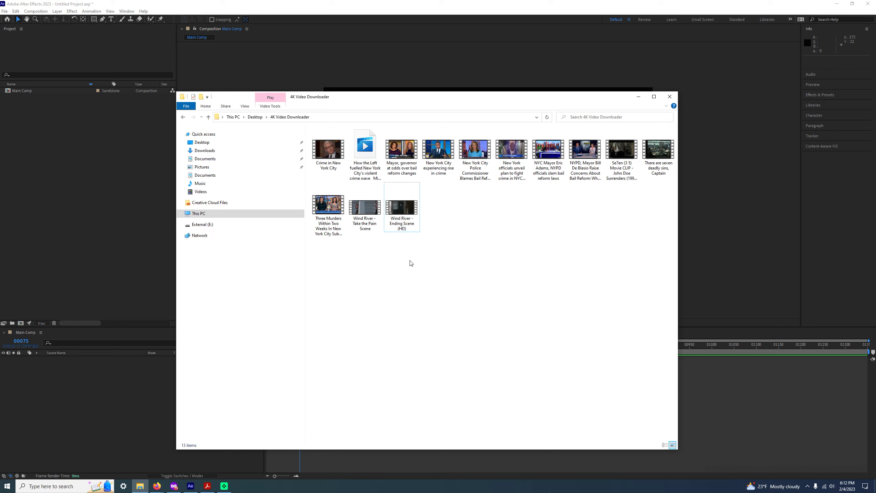
# Copy the two Wind River clips, Take the Pain Scene and Ending Scene (HD), from the 4K Video Downloader folder
pyautogui.click(382, 227)
pyautogui.click(406, 219)
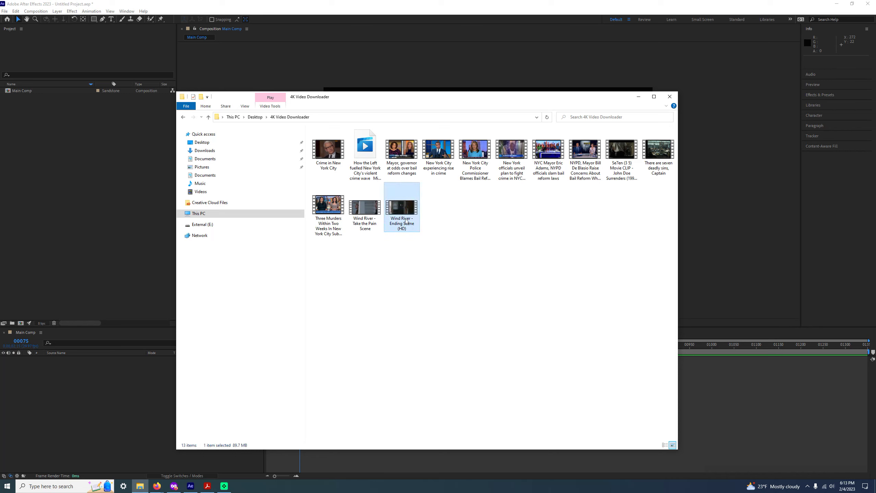
pyautogui.moveTo(420, 259); pyautogui.dragTo(361, 200)
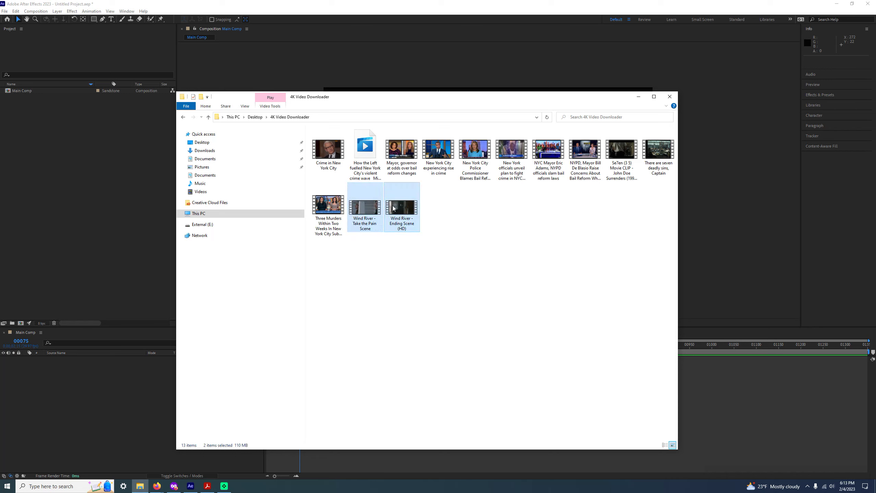
pyautogui.rightClick(394, 194)
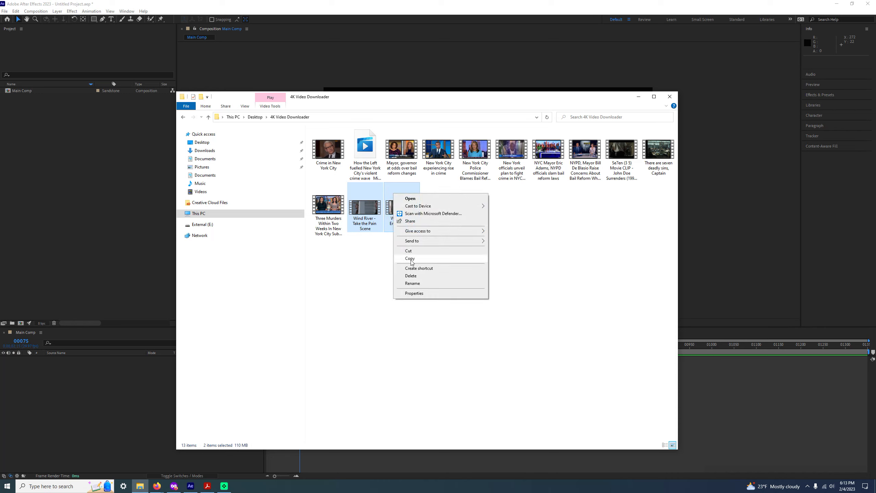
pyautogui.click(413, 262)
pyautogui.moveTo(419, 259); pyautogui.dragTo(363, 199)
pyautogui.rightClick(384, 191)
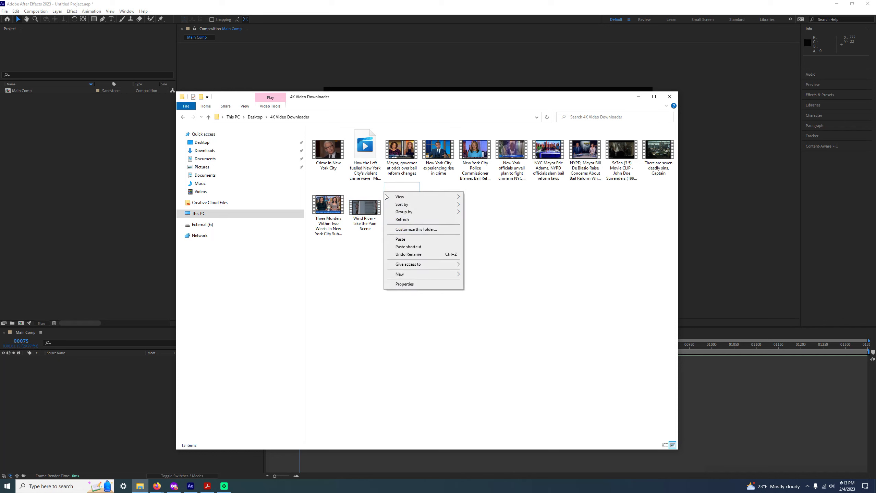
pyautogui.moveTo(420, 257); pyautogui.dragTo(347, 183)
pyautogui.rightClick(375, 204)
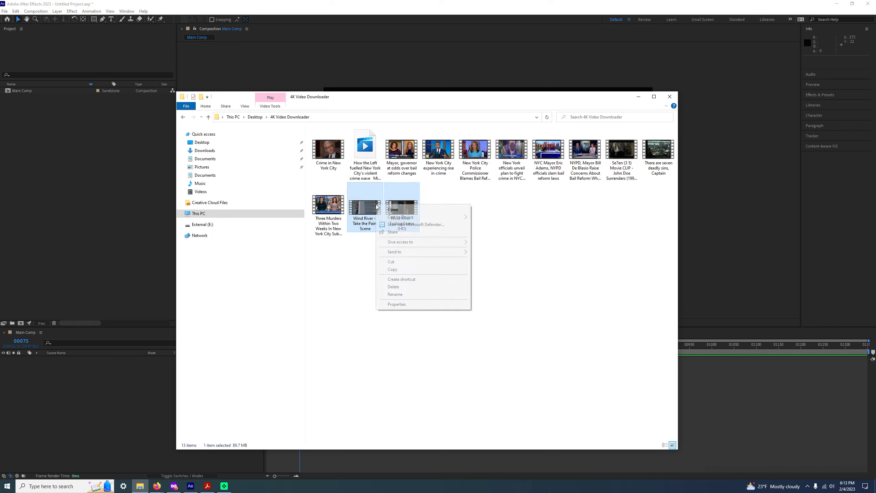
pyautogui.click(402, 272)
pyautogui.click(421, 276)
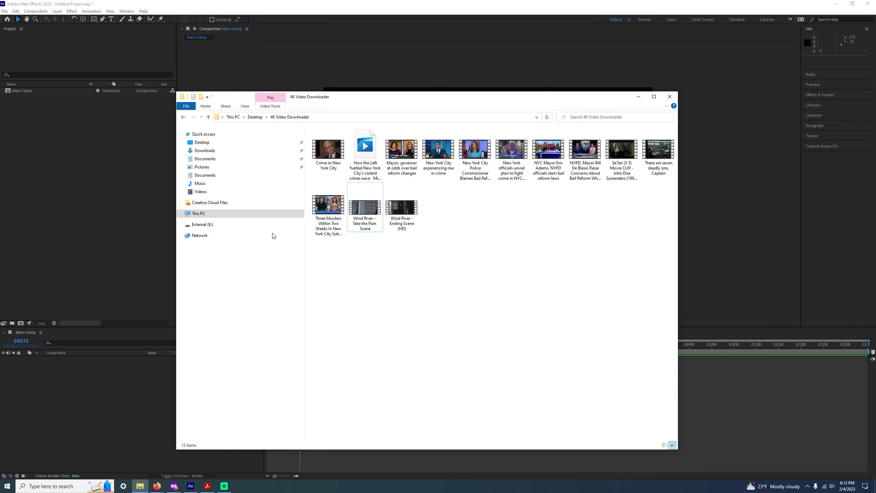
# Paste the copied clips into the Wind River Footage folder under FM291 Main Folder > Footage Main on the External (E:) drive
pyautogui.click(224, 226)
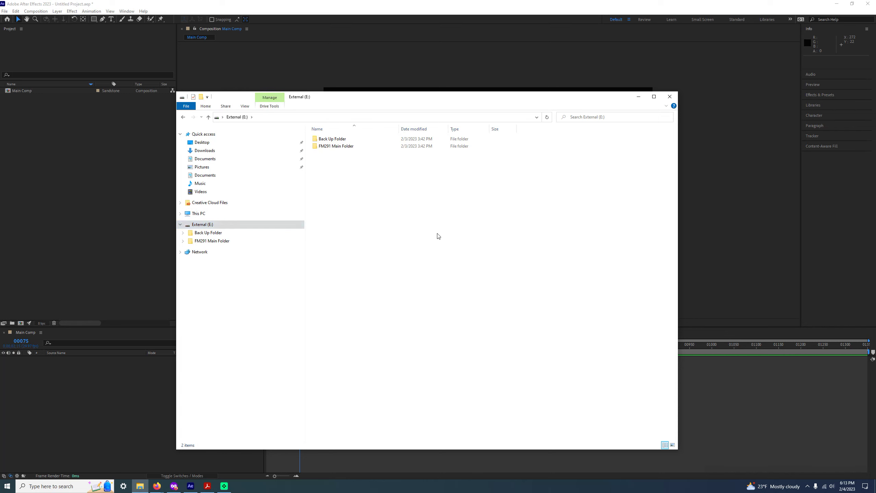
pyautogui.doubleClick(334, 146)
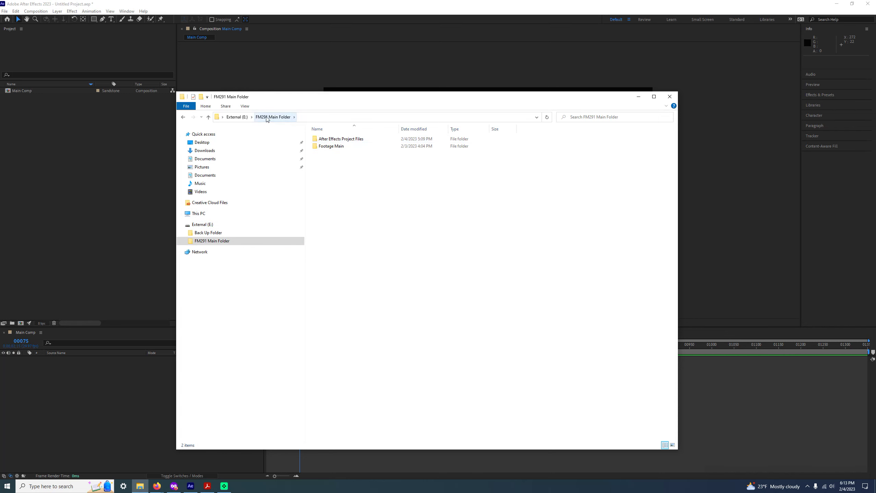
pyautogui.doubleClick(330, 148)
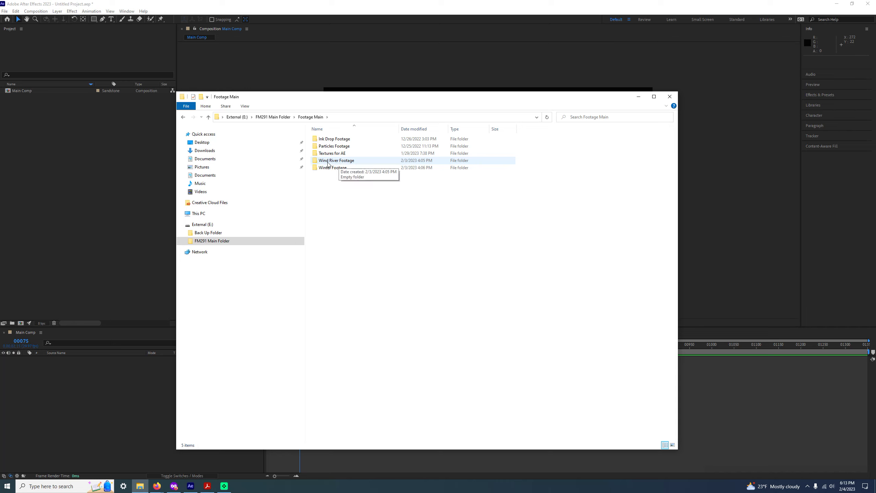
pyautogui.doubleClick(350, 163)
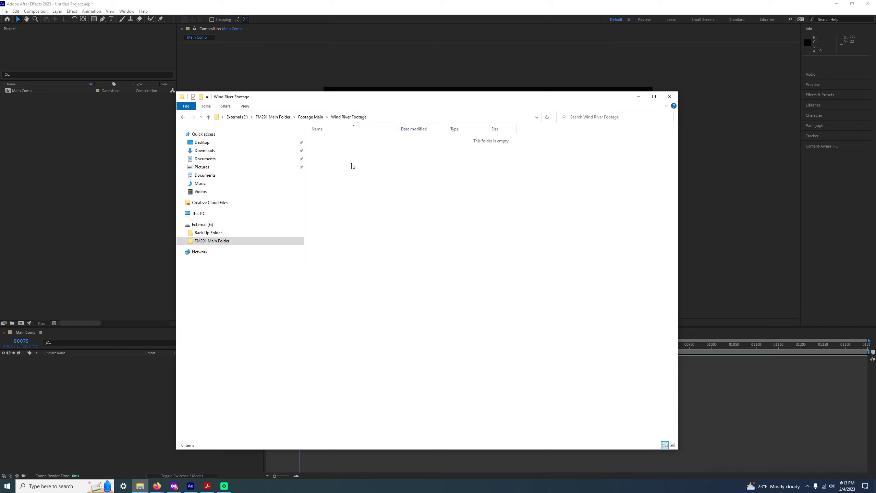
pyautogui.rightClick(356, 164)
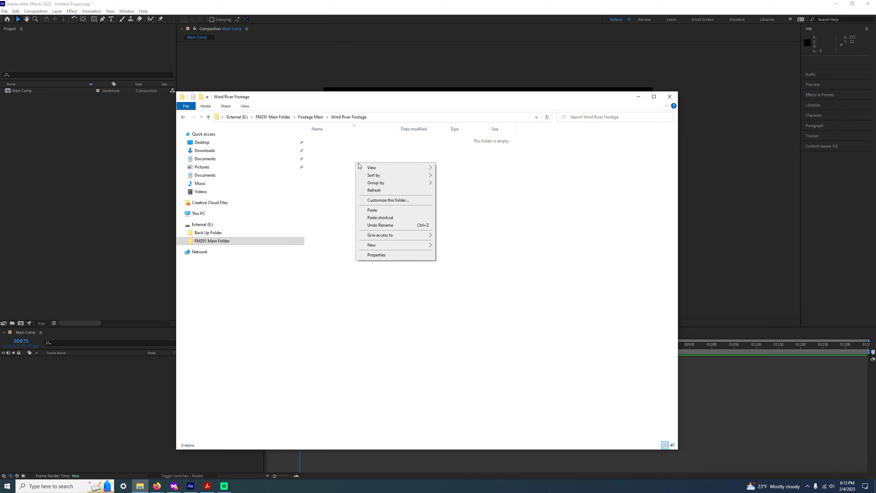
pyautogui.click(376, 210)
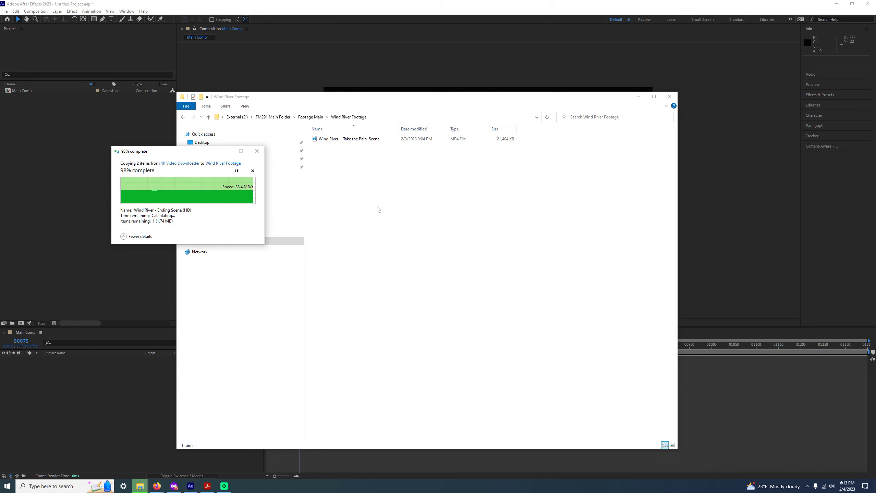
pyautogui.click(374, 198)
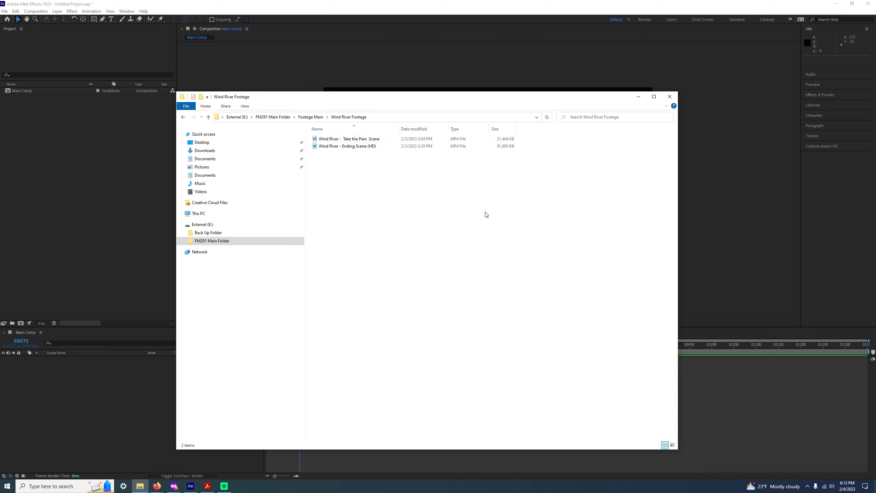
# Check the file sizes of the two pasted Wind River clips and return to After Effects
pyautogui.click(502, 148)
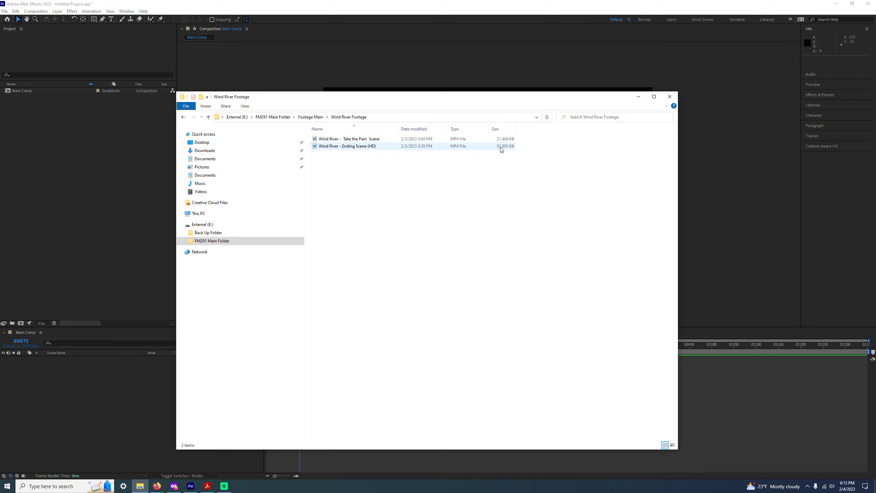
pyautogui.click(499, 139)
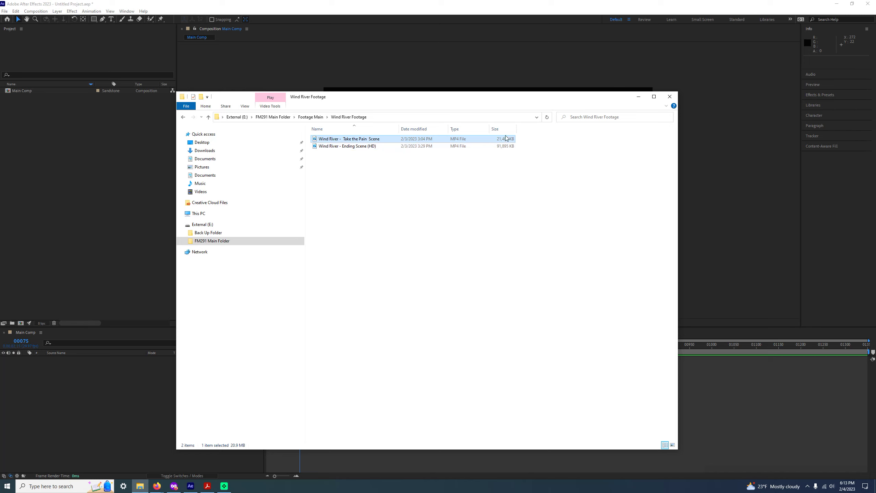
pyautogui.click(420, 233)
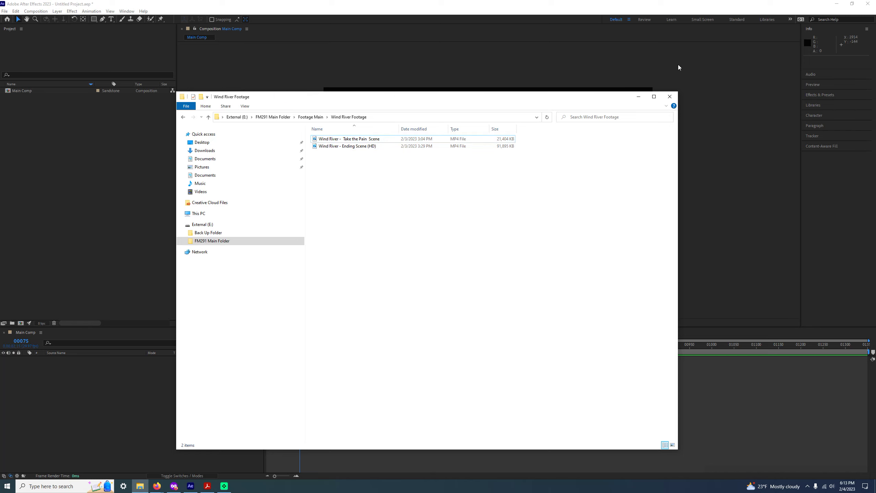
pyautogui.click(607, 91)
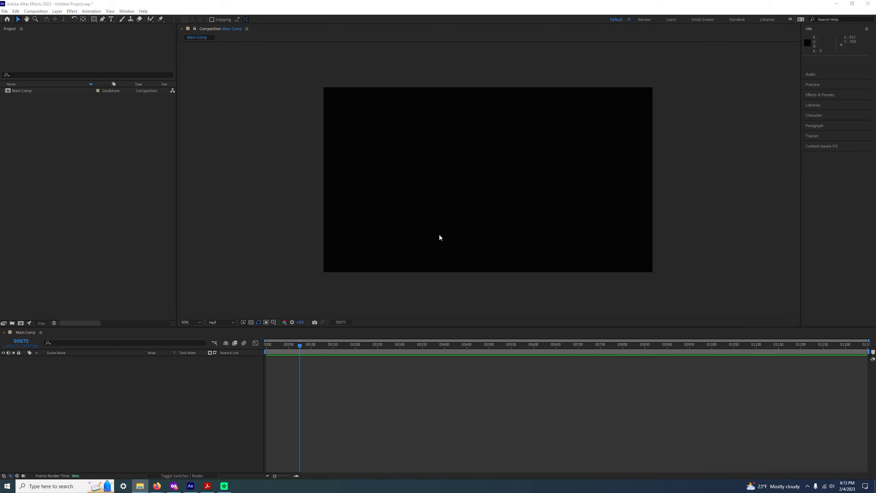
# Import both Wind River clips as footage from External (E:) > FM291 Main Folder > Footage Main > Wind River Footage
pyautogui.click(102, 230)
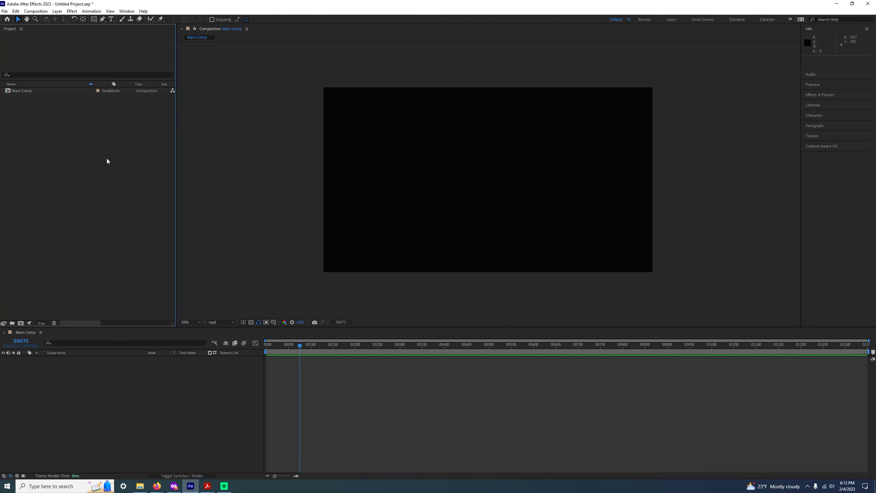
pyautogui.doubleClick(136, 211)
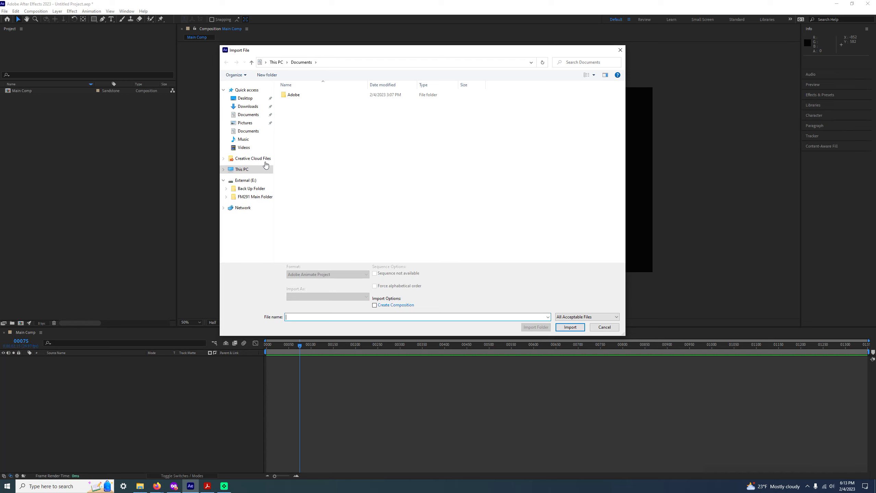
pyautogui.moveTo(275, 48)
pyautogui.mouseDown()
pyautogui.moveTo(267, 71)
pyautogui.moveTo(281, 61)
pyautogui.mouseUp()
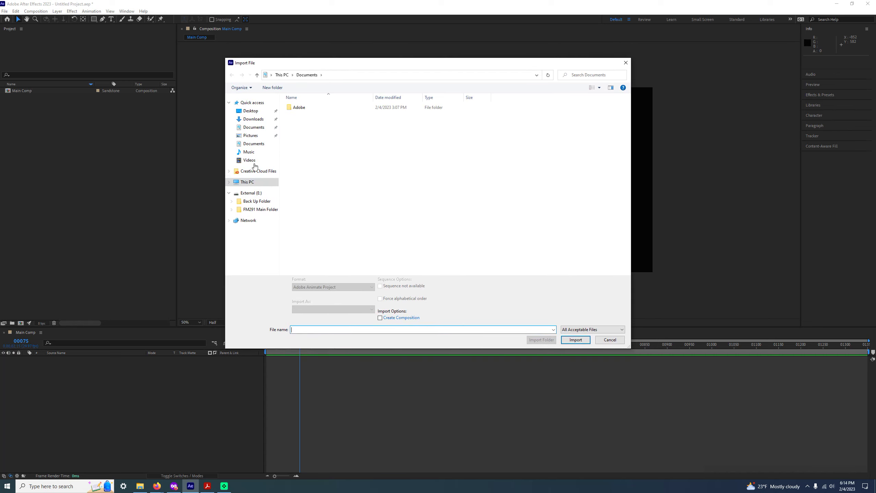
pyautogui.click(249, 195)
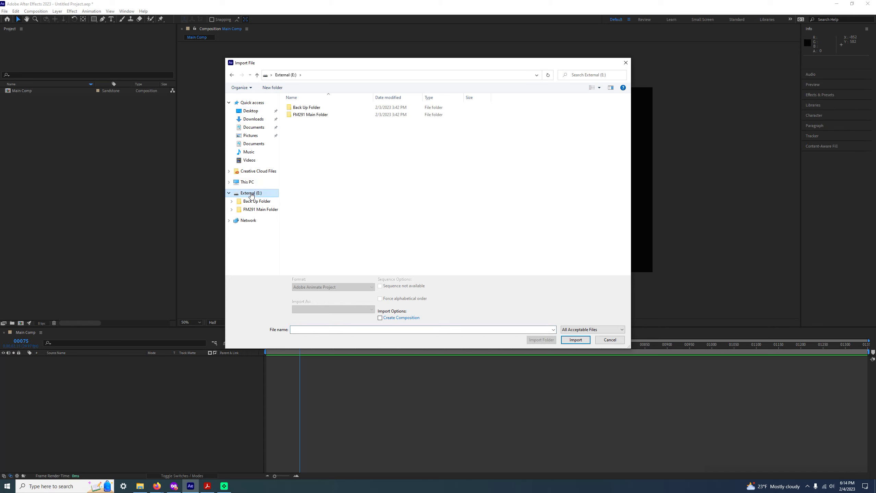
pyautogui.doubleClick(313, 117)
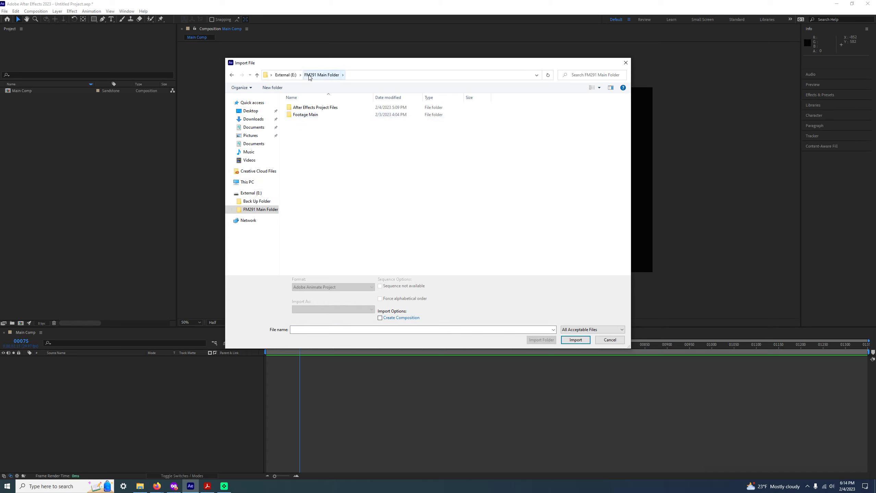
pyautogui.doubleClick(300, 117)
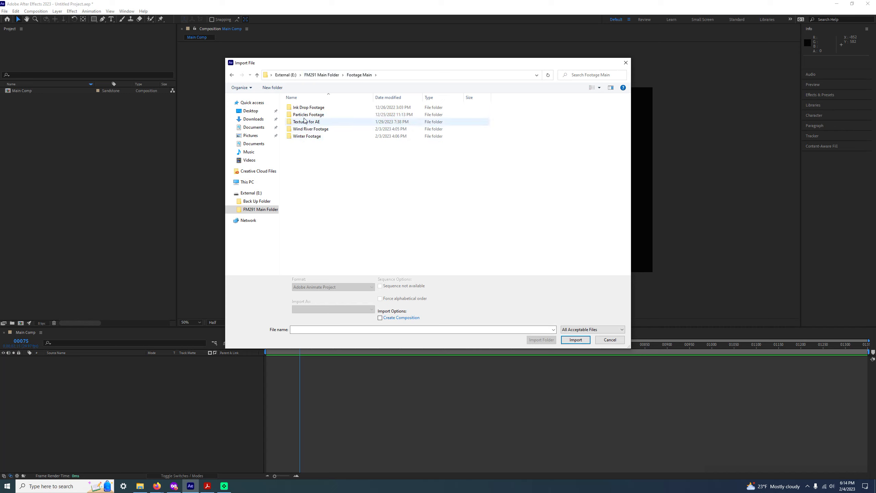
pyautogui.doubleClick(309, 129)
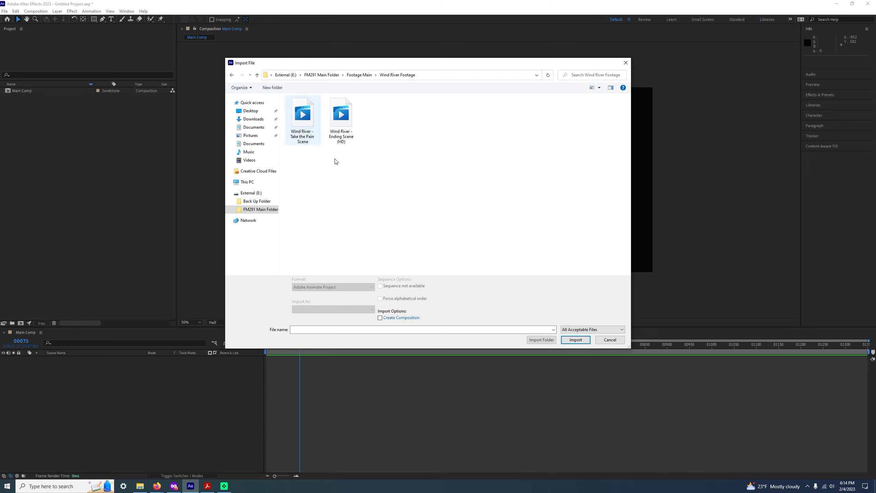
pyautogui.keyDown('shift'); pyautogui.click(304, 112); pyautogui.keyUp('shift')
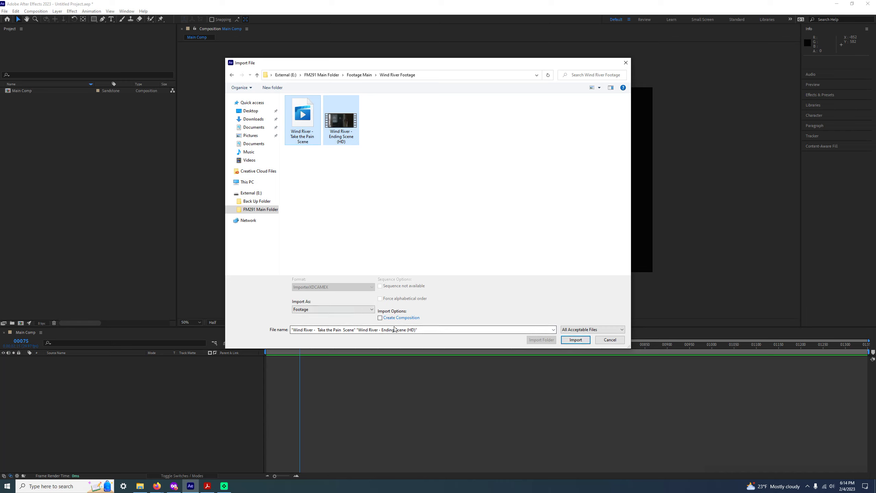
pyautogui.click(582, 341)
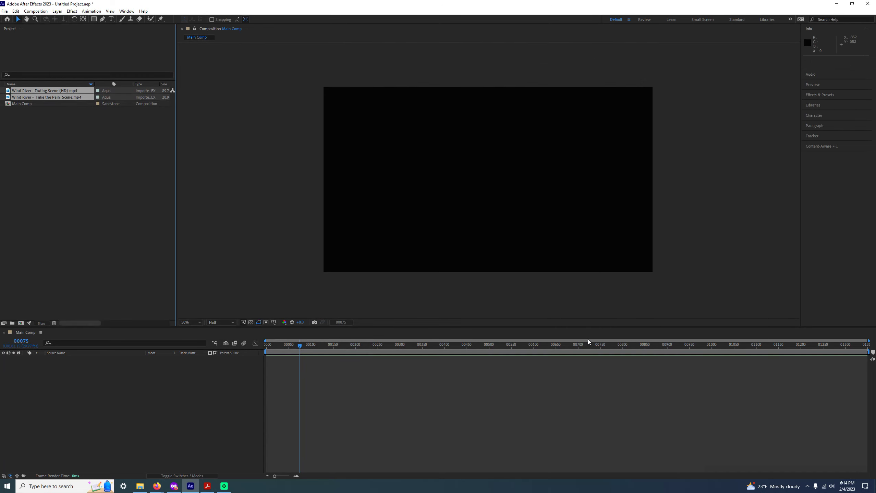
pyautogui.click(61, 115)
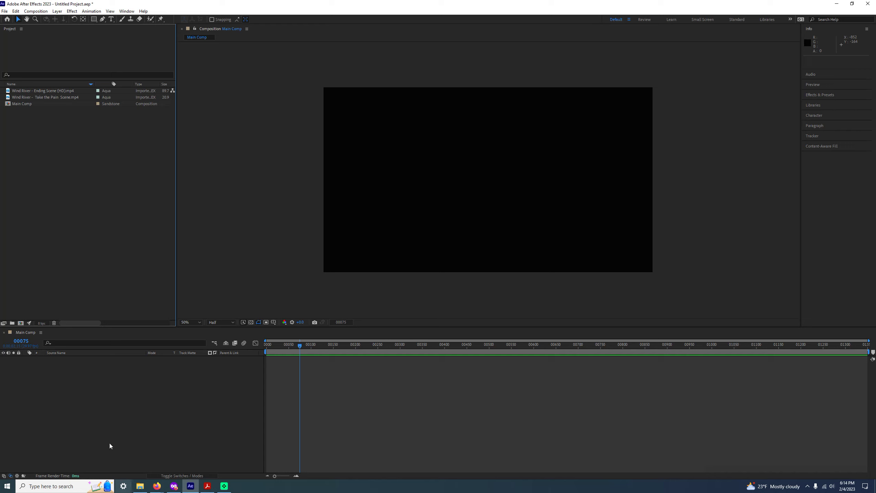
# Reverse the name sorting of the project items so Main Comp is listed above the two Wind River clips
pyautogui.click(50, 98)
pyautogui.click(45, 85)
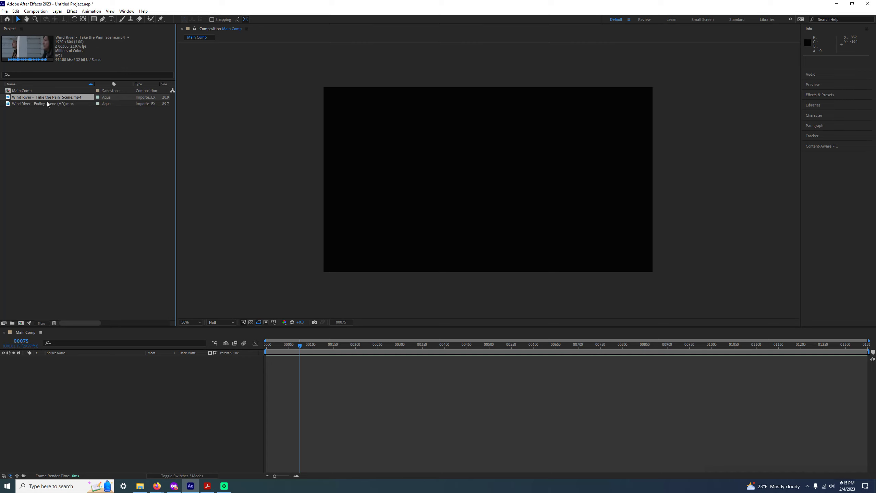
pyautogui.click(44, 84)
pyautogui.click(27, 84)
# Widen the Project panel to show everything up to the Video Info column, and widen the Type column
pyautogui.click(57, 207)
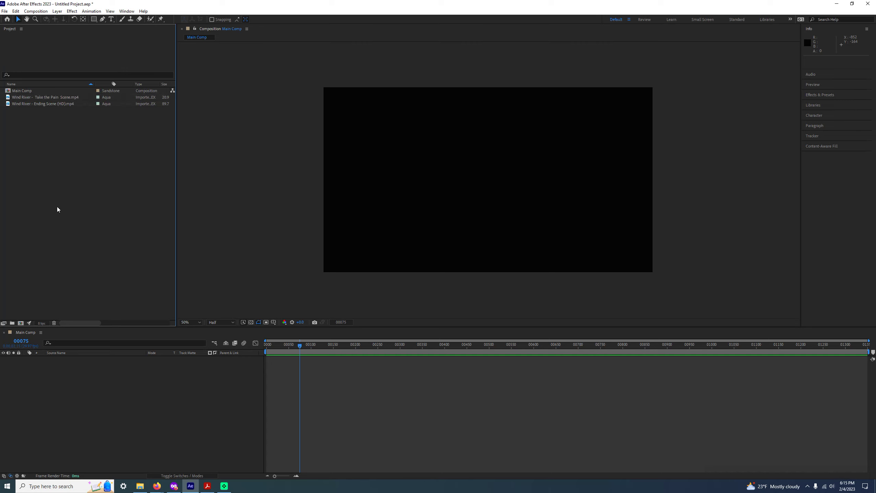
pyautogui.moveTo(177, 134); pyautogui.dragTo(503, 124)
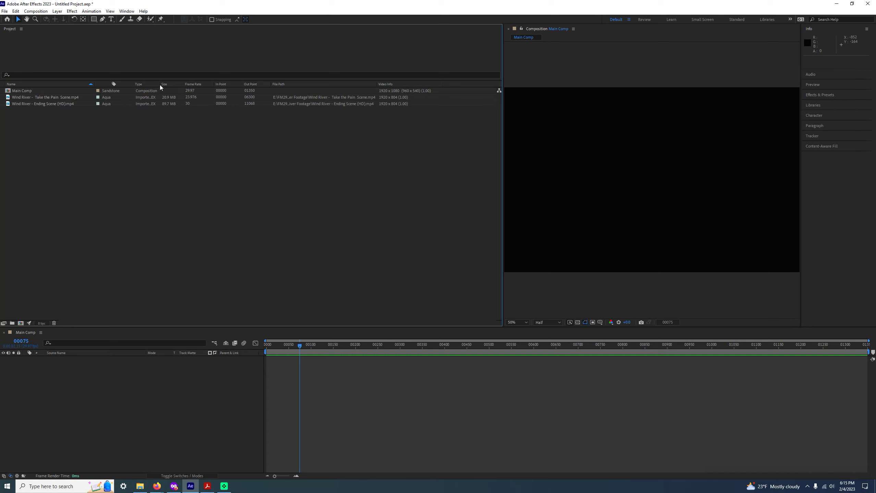
pyautogui.moveTo(160, 84); pyautogui.dragTo(173, 83)
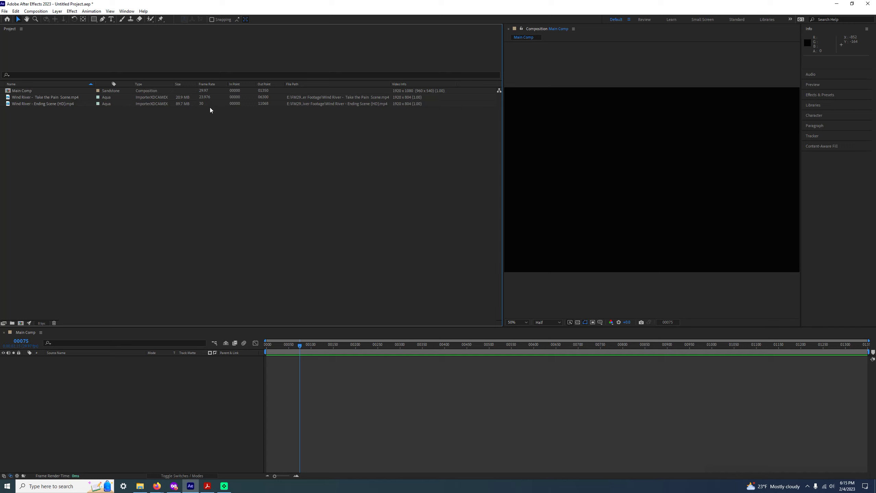
# Compare the frame rates of Main Comp and the two Wind River clips, and clear the selection
pyautogui.click(29, 90)
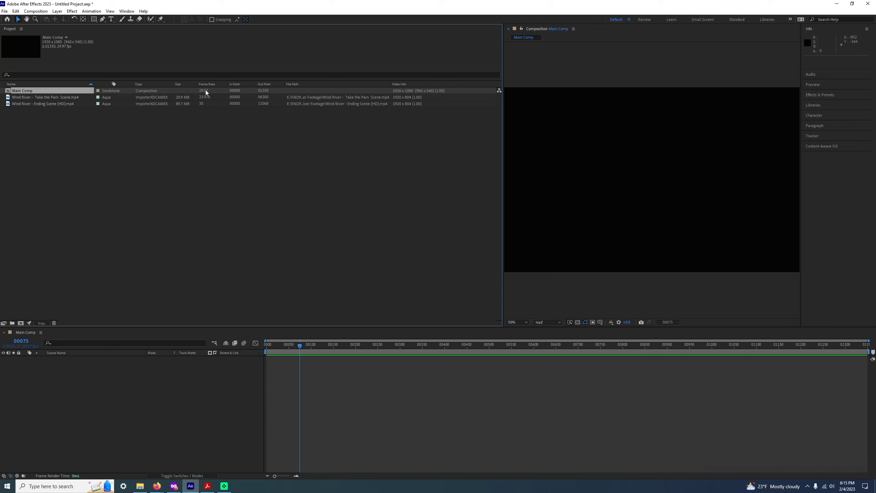
pyautogui.click(65, 97)
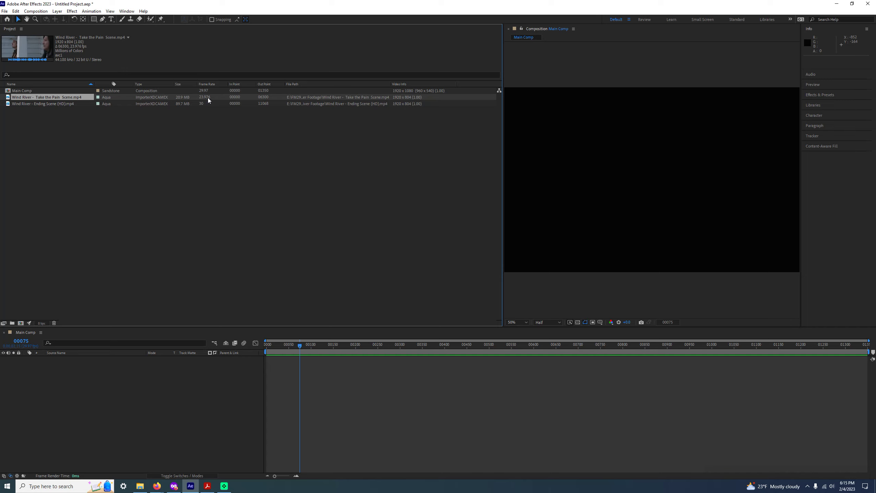
pyautogui.click(51, 103)
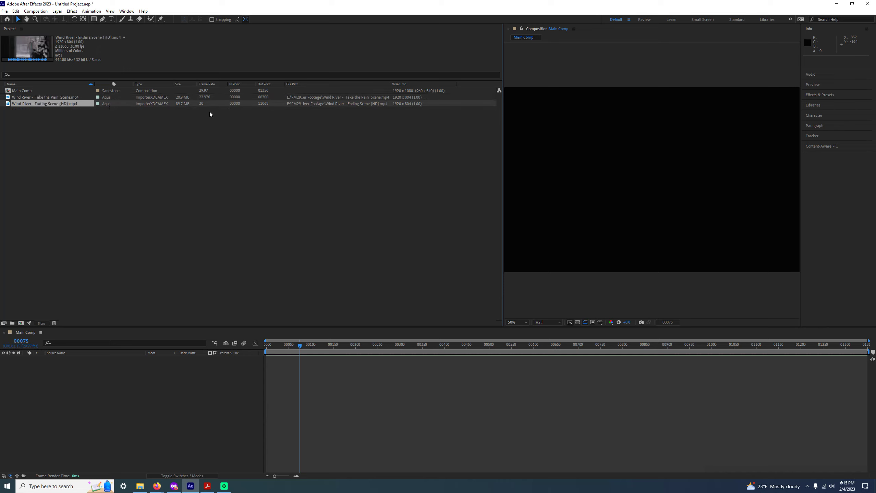
pyautogui.click(204, 98)
pyautogui.click(206, 104)
pyautogui.click(207, 97)
pyautogui.click(206, 102)
pyautogui.click(206, 98)
pyautogui.click(205, 104)
pyautogui.click(207, 98)
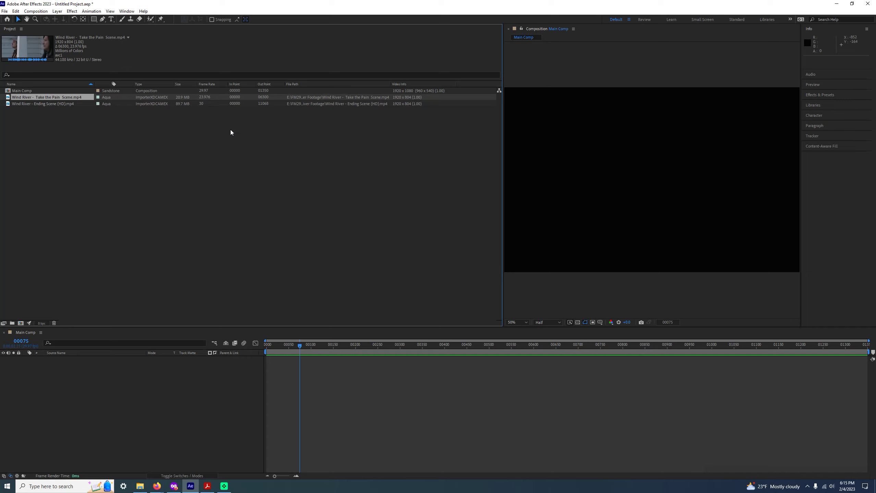
pyautogui.hotkey('ctrl', 'shift', 'a')
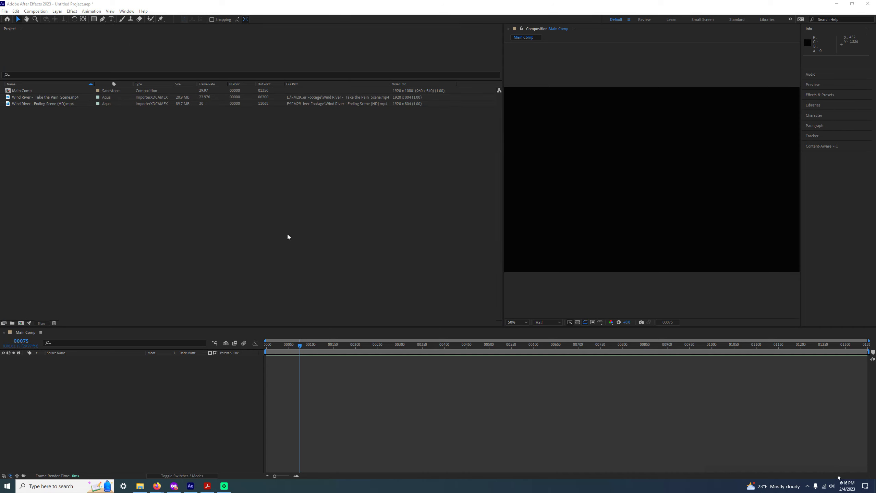
# Examine the two Wind River clips together and individually, checking their frame rates and footage details
pyautogui.click(57, 114)
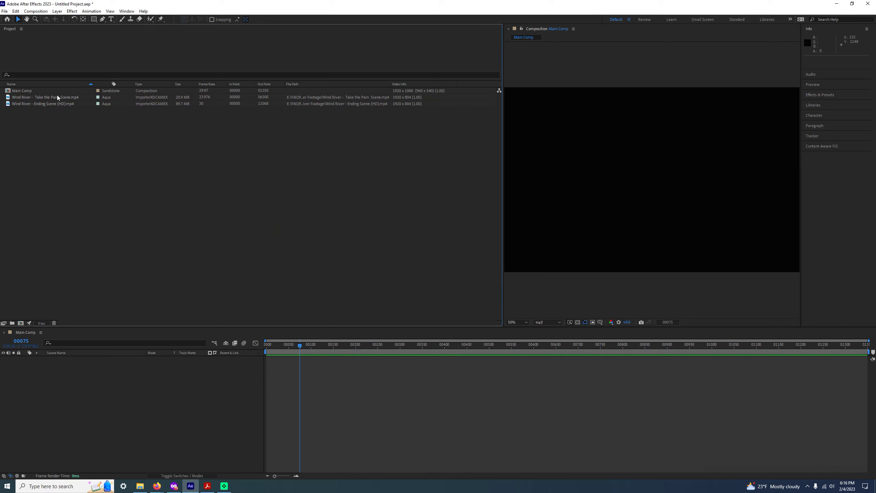
pyautogui.click(57, 97)
pyautogui.keyDown('shift'); pyautogui.click(59, 101); pyautogui.keyUp('shift')
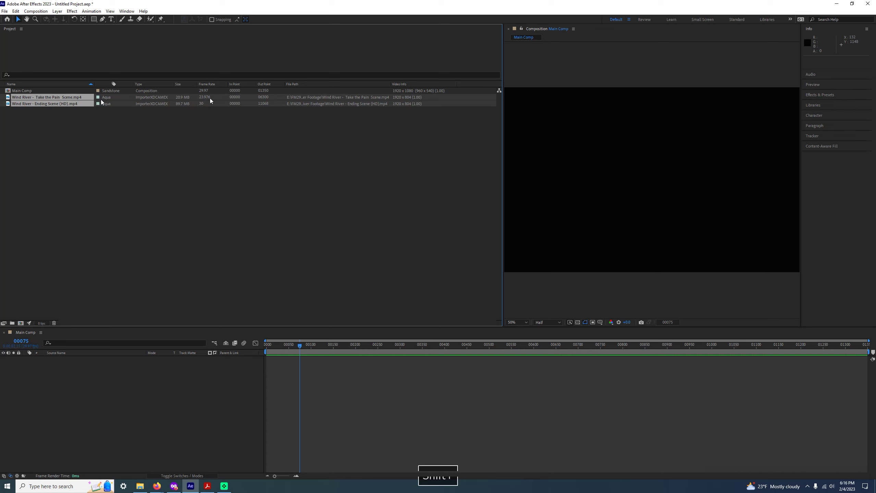
pyautogui.click(224, 114)
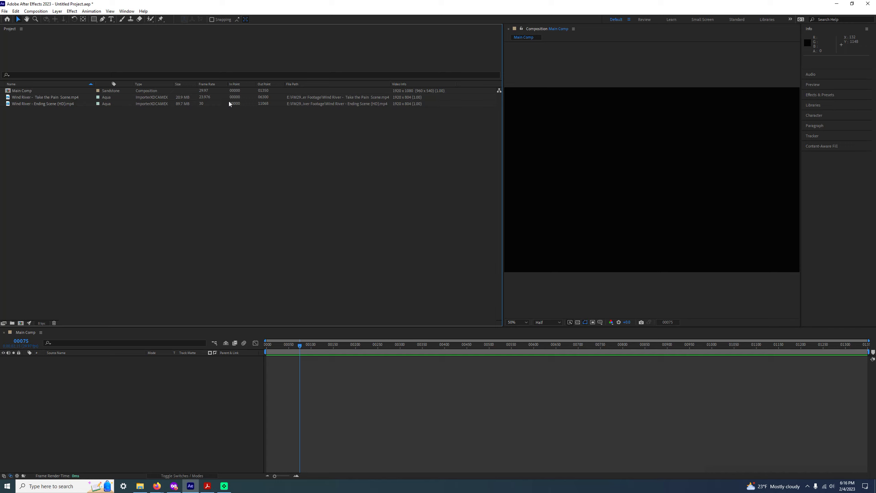
pyautogui.click(65, 98)
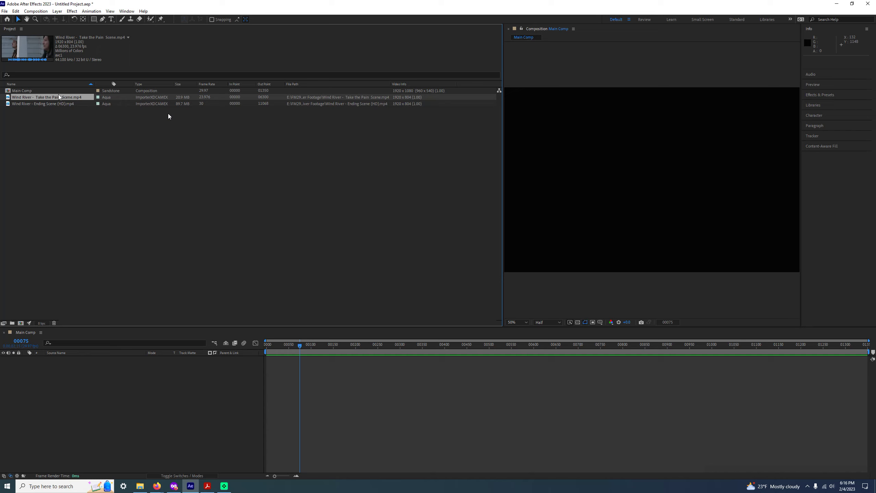
pyautogui.click(45, 104)
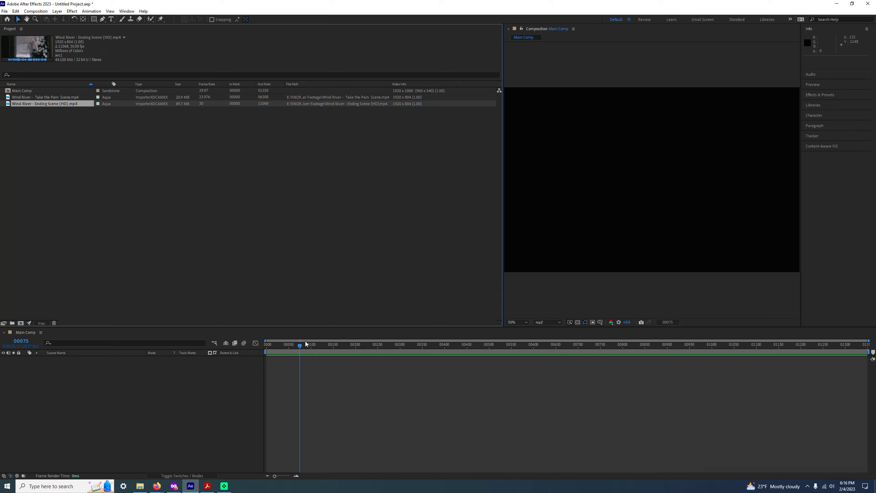
pyautogui.click(55, 97)
pyautogui.click(91, 227)
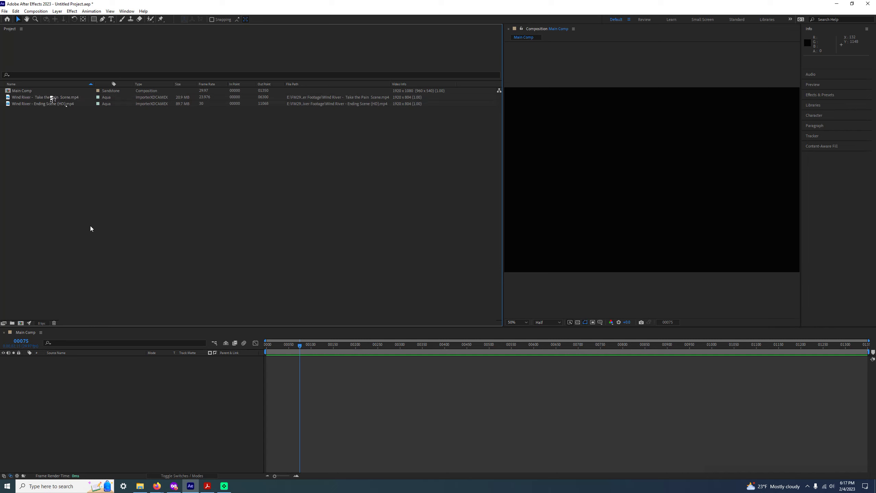
# Readjust the Project panel width and examine the video info of the Take the Pain Scene clip
pyautogui.click(51, 96)
pyautogui.moveTo(502, 97); pyautogui.dragTo(361, 92)
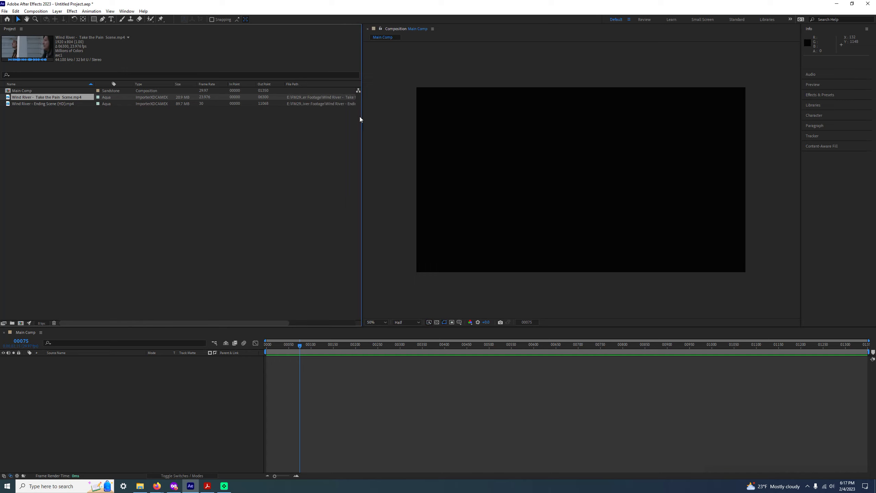
pyautogui.moveTo(361, 120); pyautogui.dragTo(507, 125)
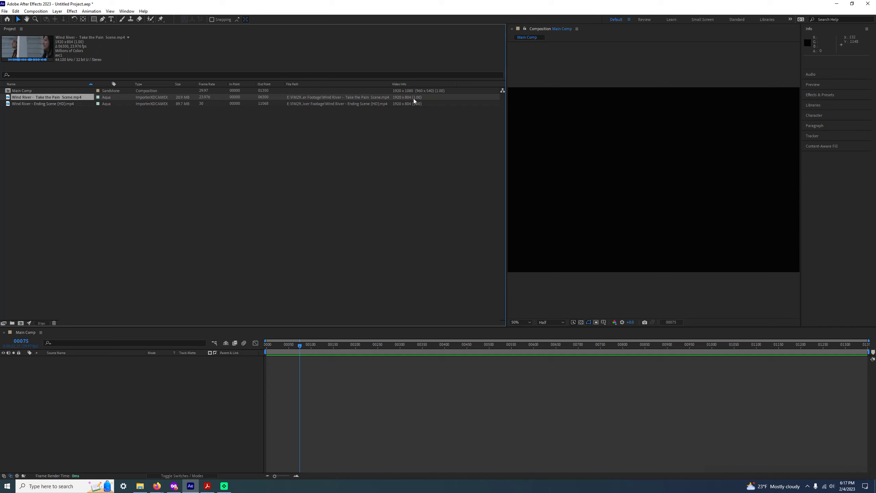
pyautogui.rightClick(414, 98)
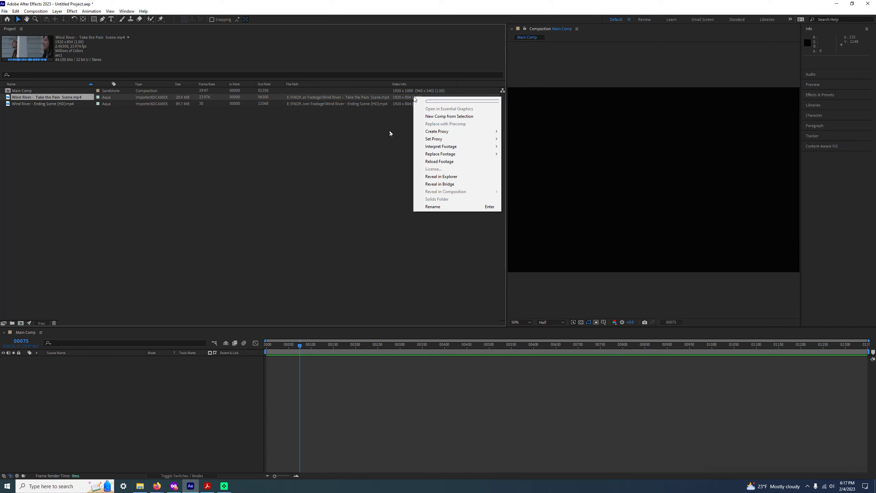
pyautogui.click(394, 102)
pyautogui.click(398, 97)
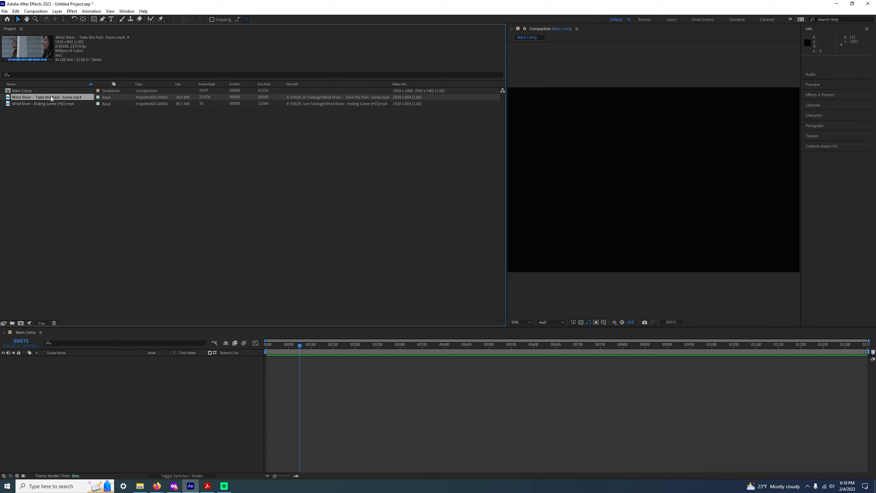
# Change the frame rate of Main Comp to 23.976 frames per second in its composition settings
pyautogui.click(30, 90)
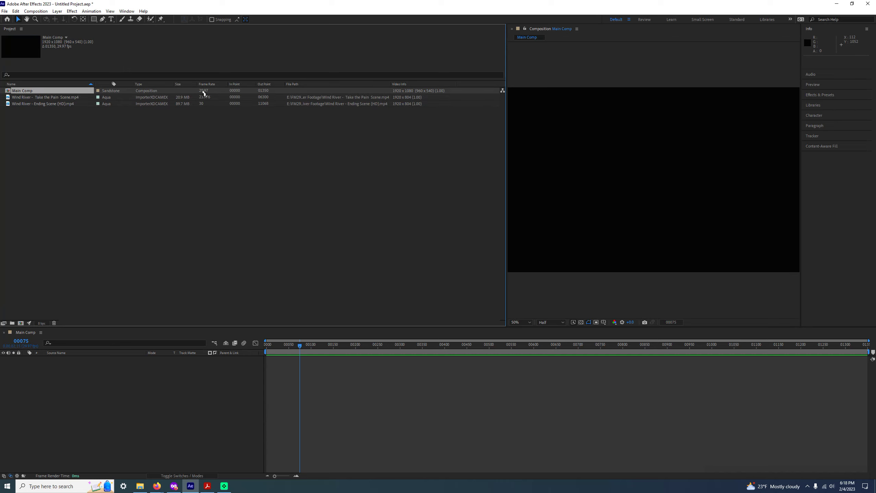
pyautogui.rightClick(30, 90)
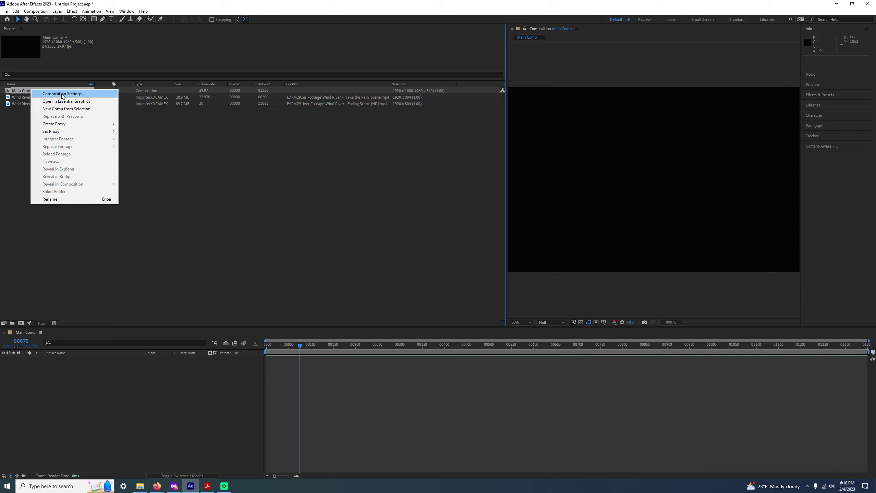
pyautogui.click(36, 11)
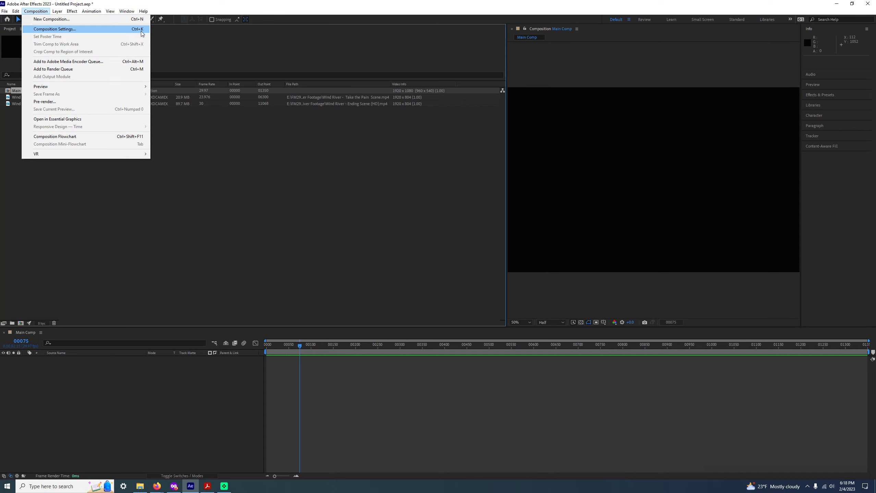
pyautogui.click(44, 93)
pyautogui.click(45, 92)
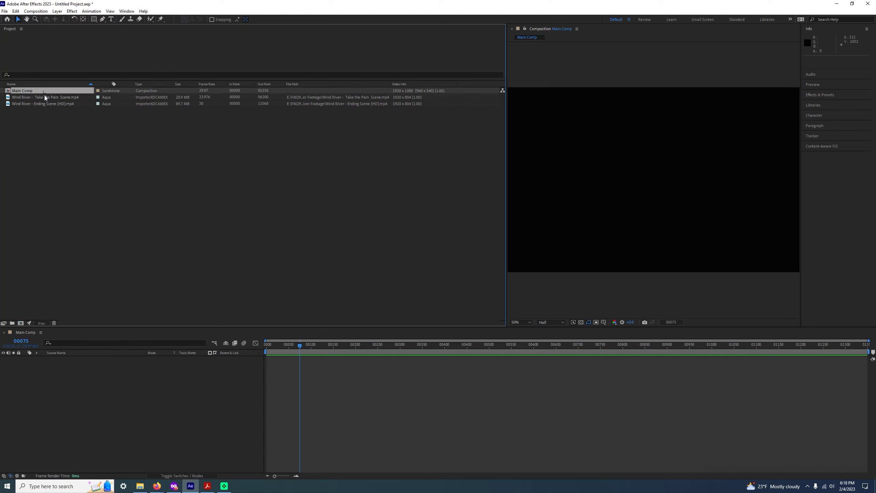
pyautogui.hotkey('ctrl', 'k')
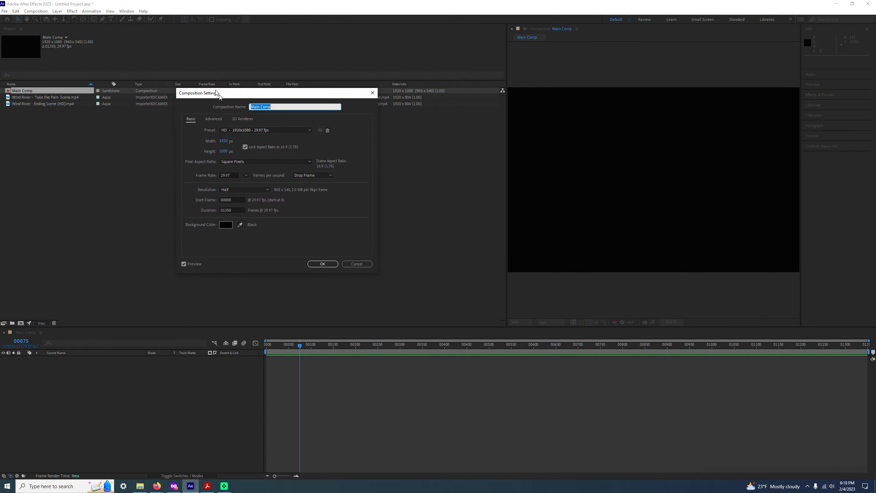
pyautogui.moveTo(184, 113); pyautogui.dragTo(179, 121)
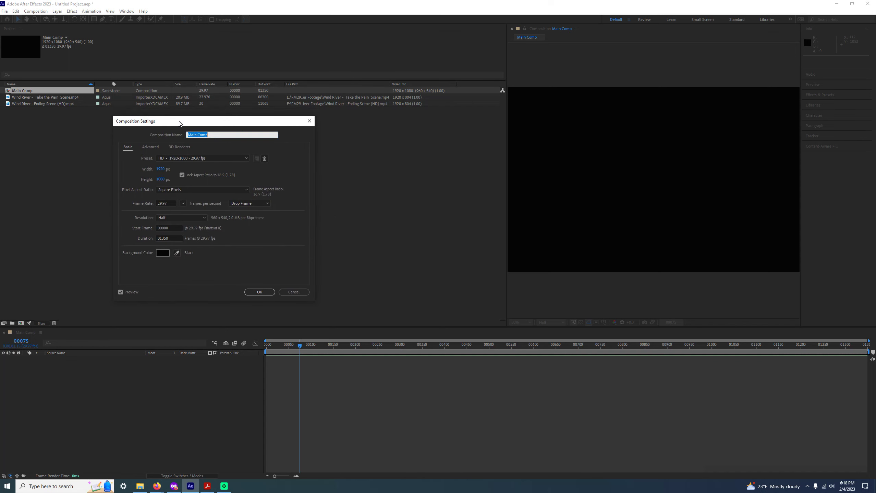
pyautogui.click(170, 203)
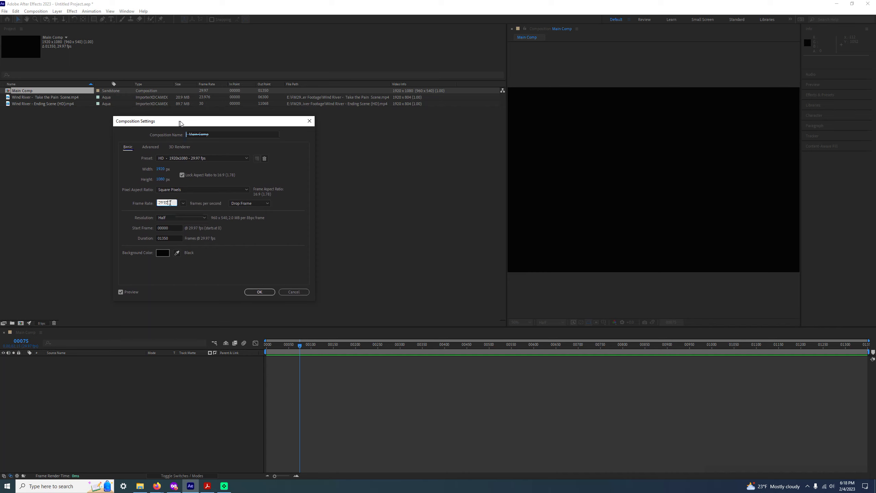
pyautogui.write('23')
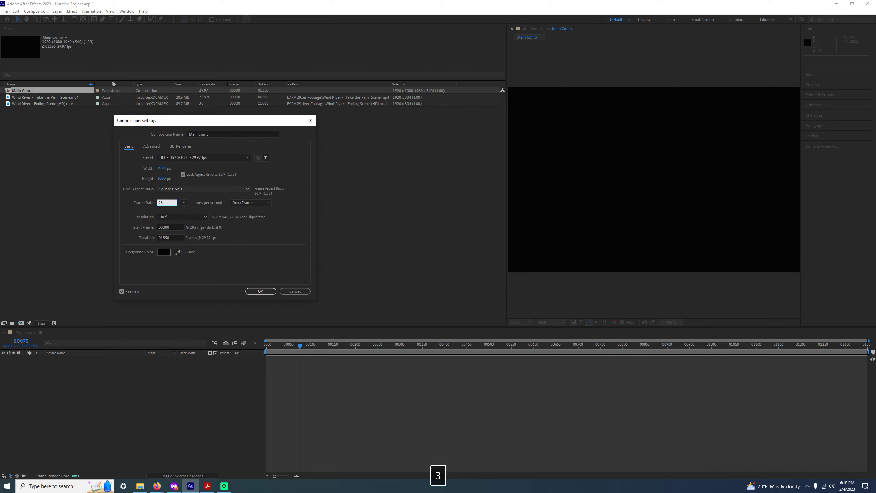
pyautogui.write('.976')
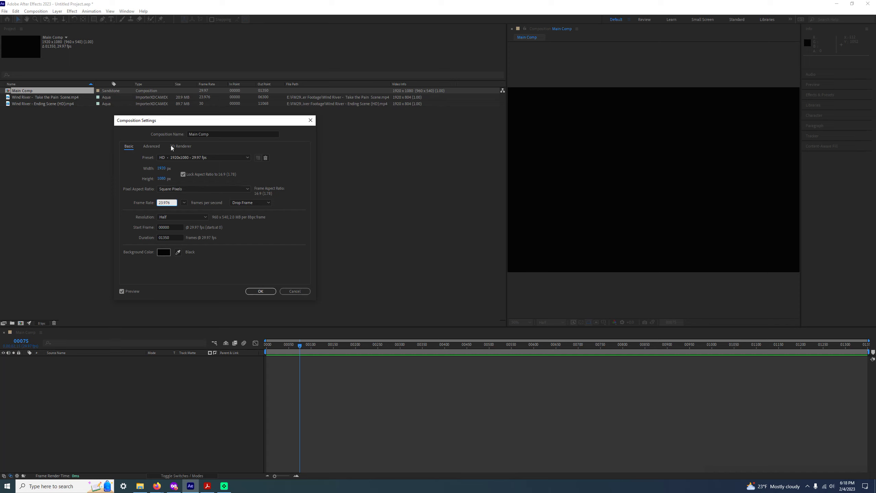
pyautogui.click(257, 290)
# Compare the frame rates of Main Comp and the Wind River Take the Pain Scene clip
pyautogui.click(208, 98)
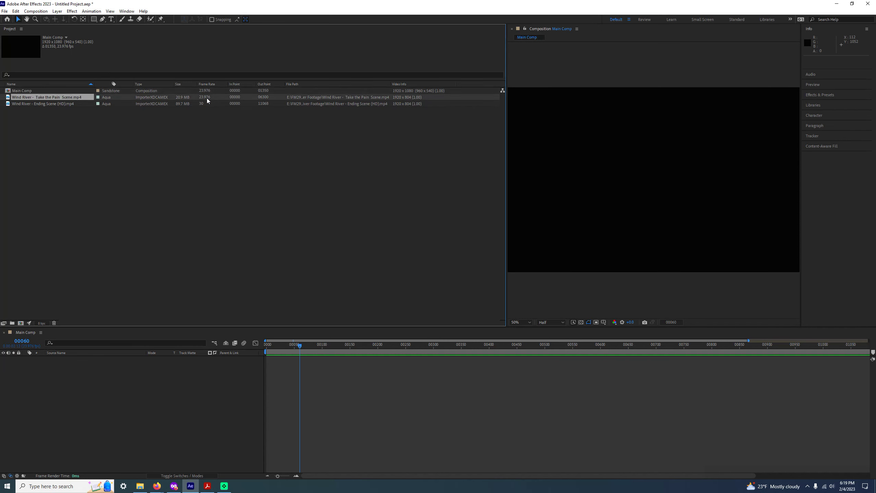
pyautogui.click(35, 91)
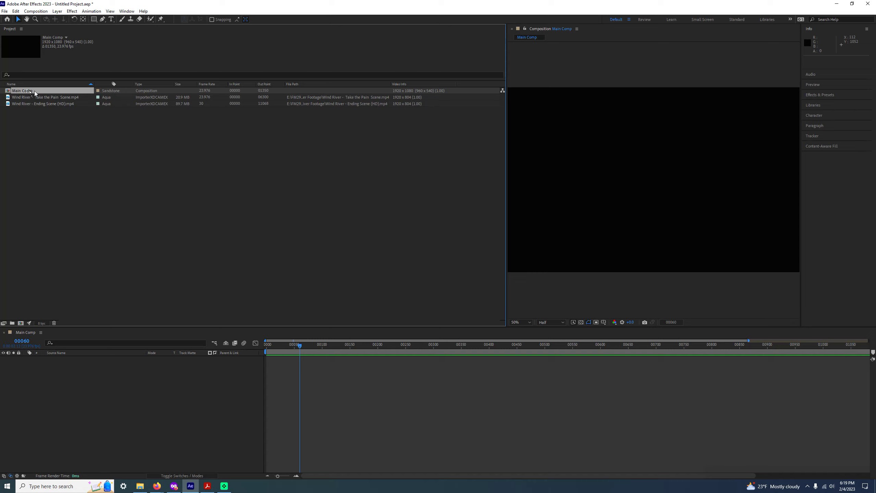
pyautogui.click(206, 97)
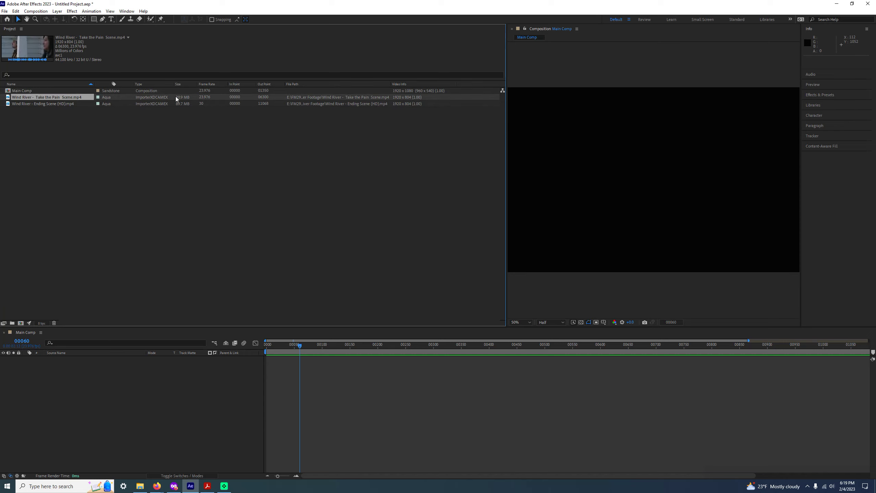
pyautogui.click(244, 91)
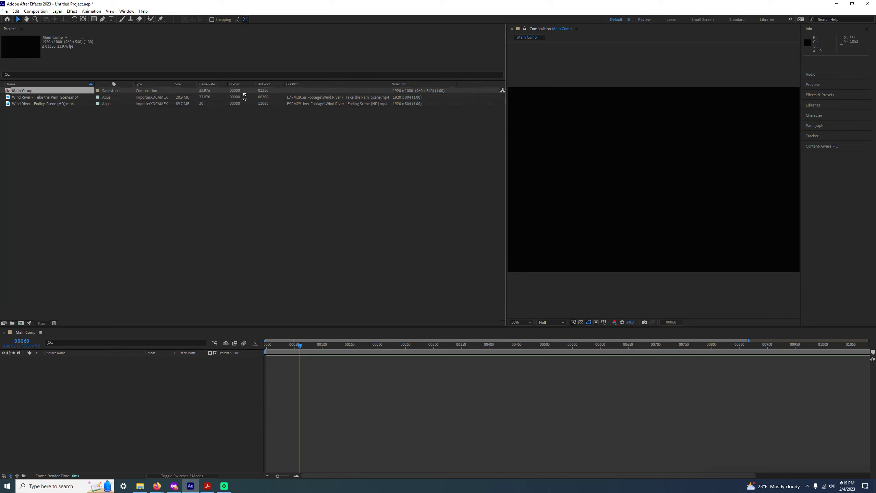
pyautogui.click(207, 97)
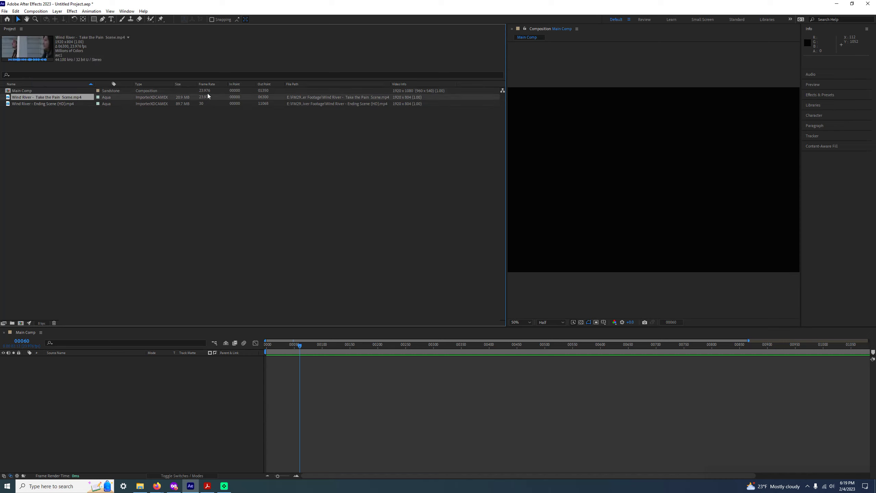
pyautogui.click(207, 93)
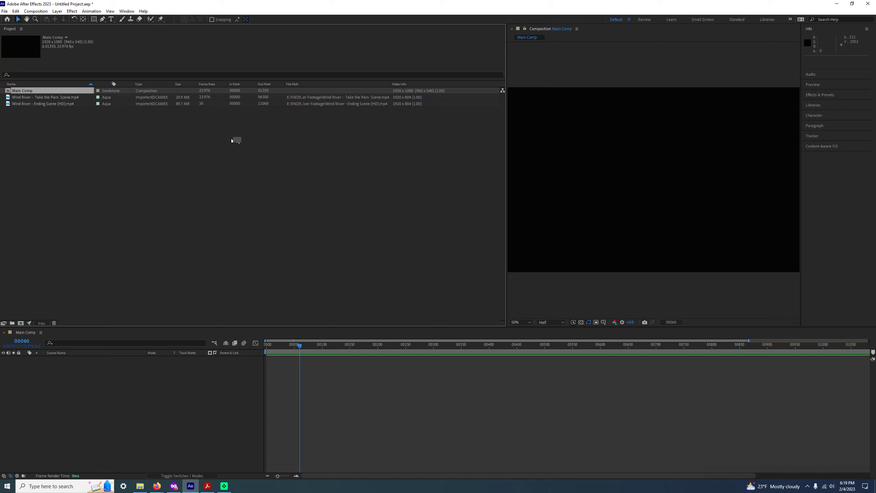
pyautogui.moveTo(232, 140); pyautogui.dragTo(218, 213)
# Review the frame rate in Main Comp's composition settings, and select the Take the Pain Scene clip
pyautogui.hotkey('ctrl', 'k')
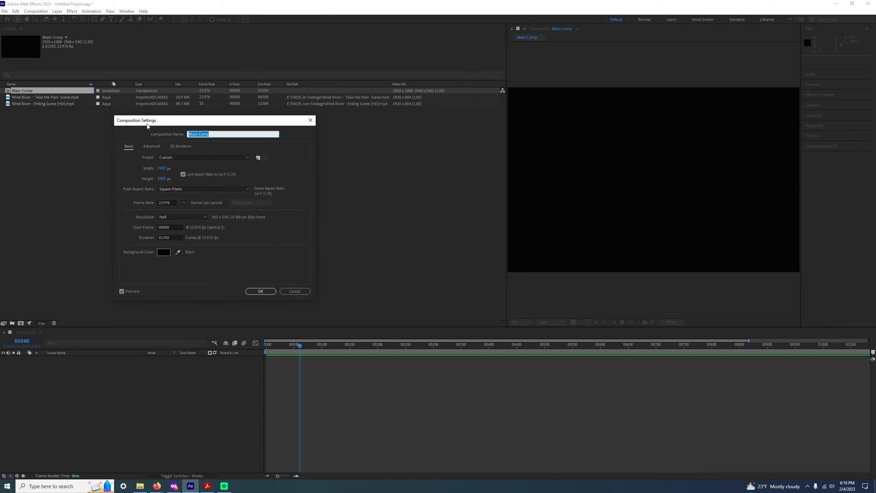
pyautogui.moveTo(148, 125); pyautogui.dragTo(124, 129)
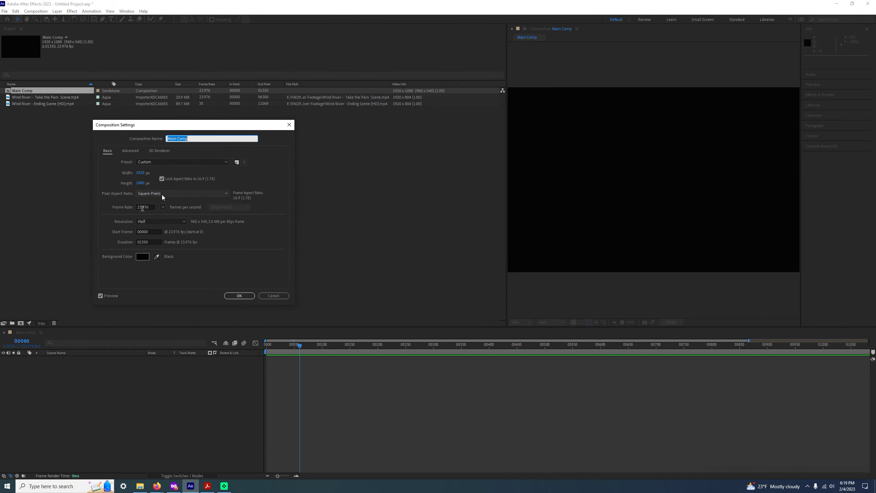
pyautogui.click(232, 297)
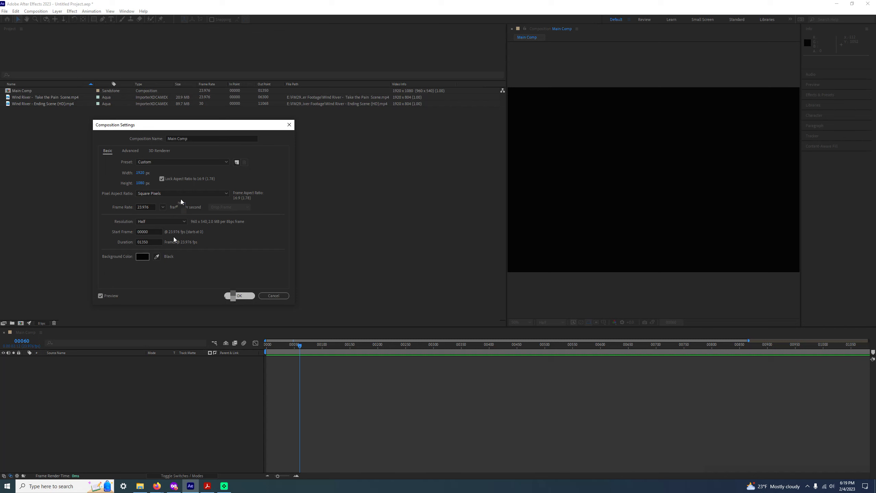
pyautogui.click(185, 98)
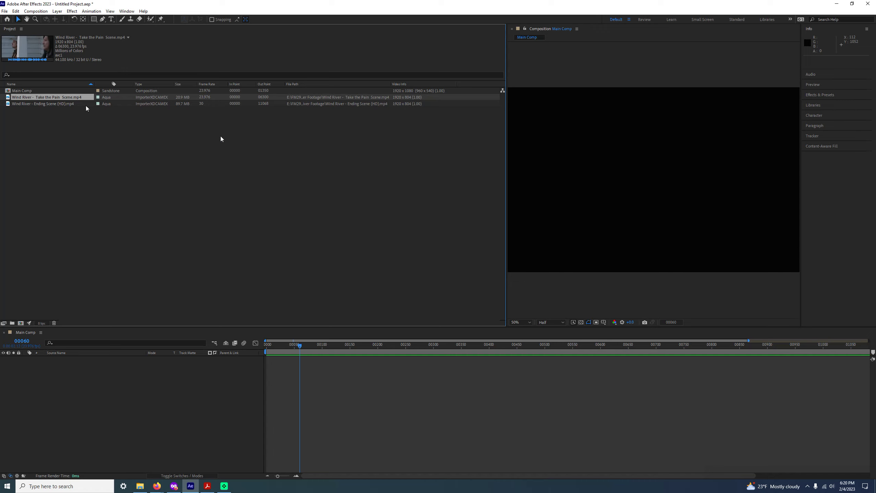
# Try to open composition settings for the Wind River Ending Scene clip
pyautogui.click(51, 104)
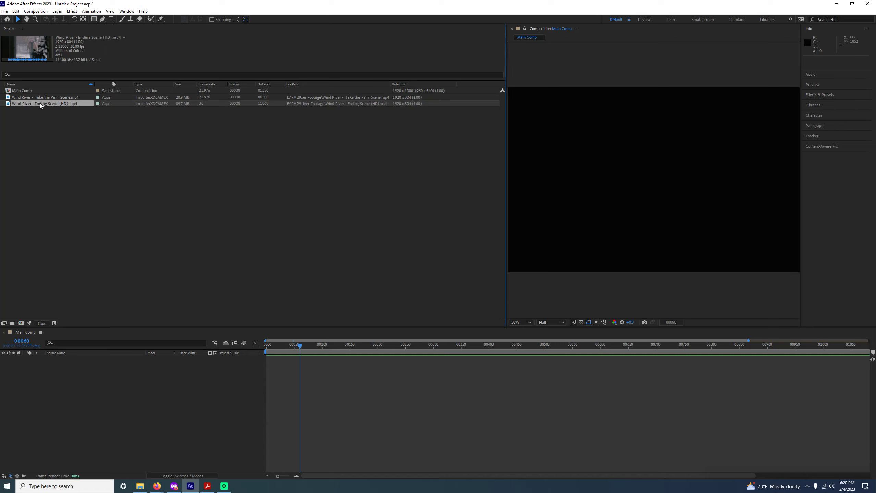
pyautogui.click(48, 110)
pyautogui.click(50, 104)
pyautogui.hotkey('ctrl', 'k')
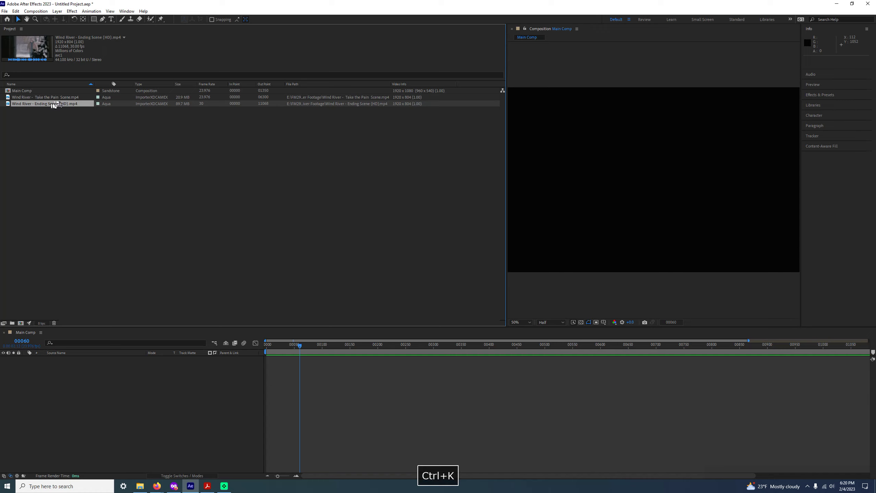
pyautogui.click(55, 110)
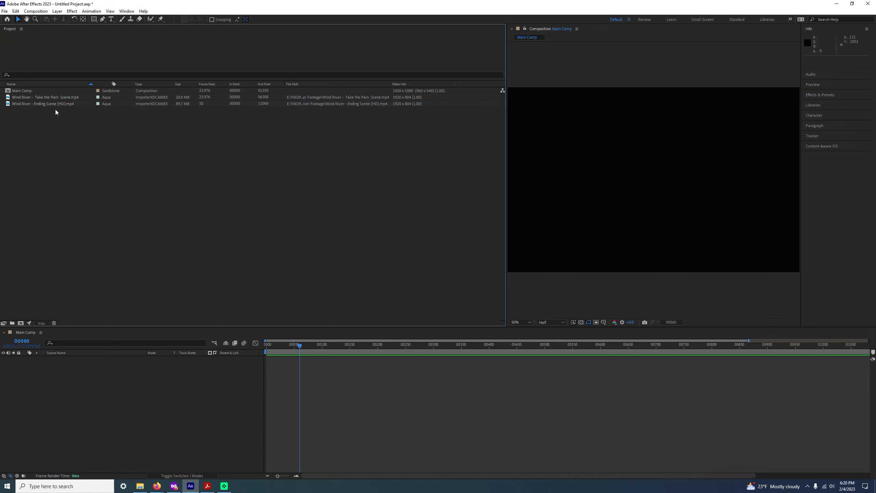
pyautogui.click(64, 102)
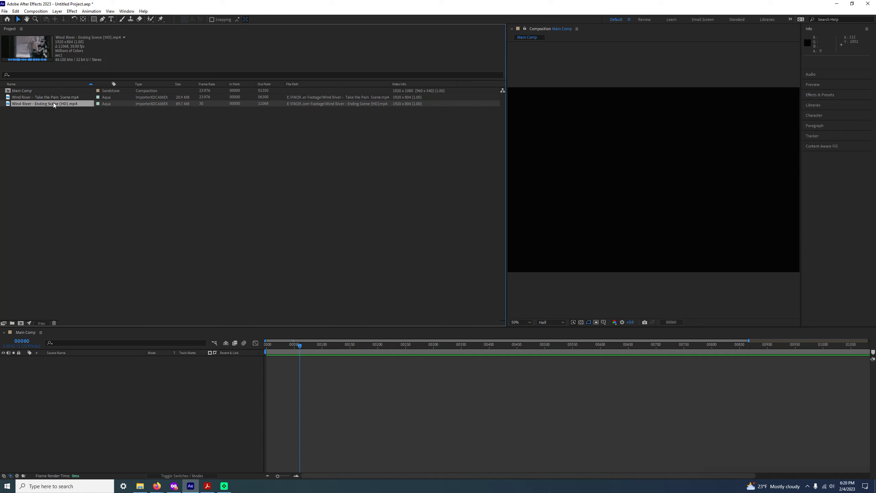
# Interpret the Wind River Ending Scene footage so it conforms to a frame rate of 23.976 frames per second
pyautogui.rightClick(53, 104)
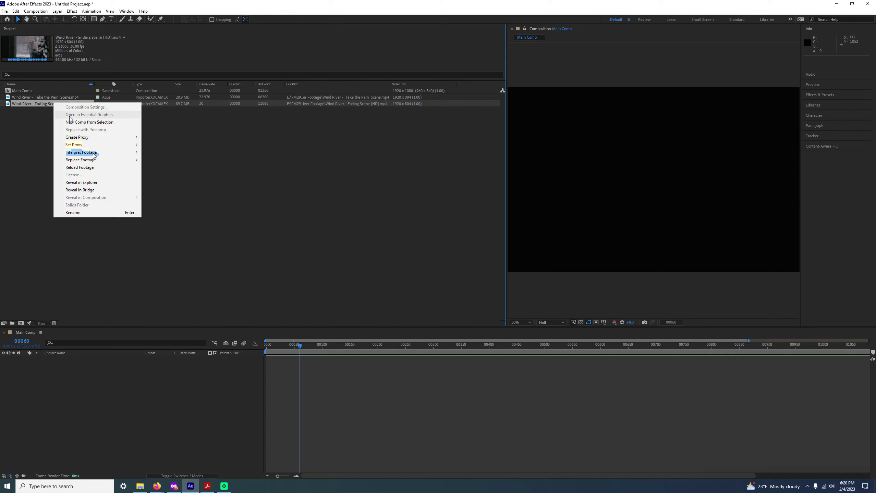
pyautogui.rightClick(44, 105)
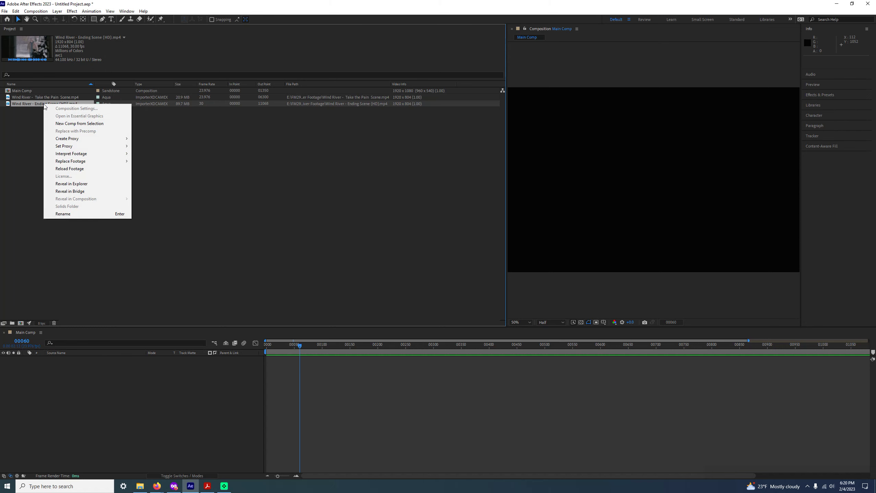
pyautogui.moveTo(92, 156)
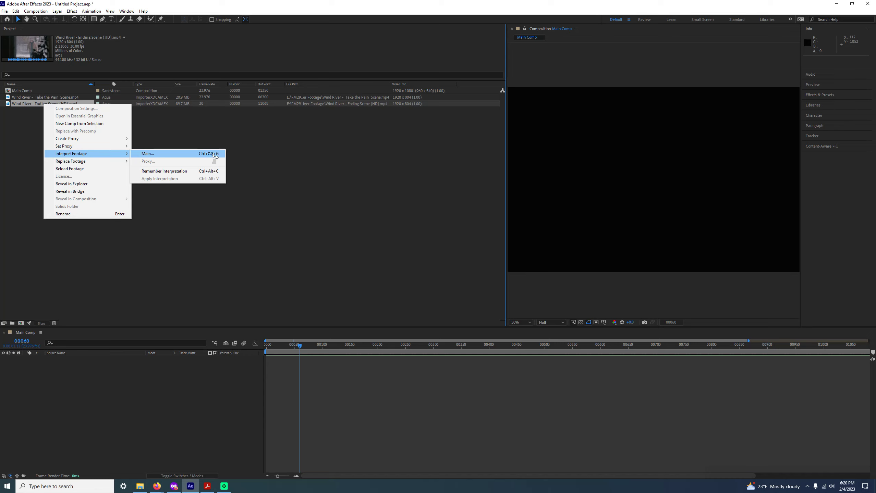
pyautogui.click(182, 157)
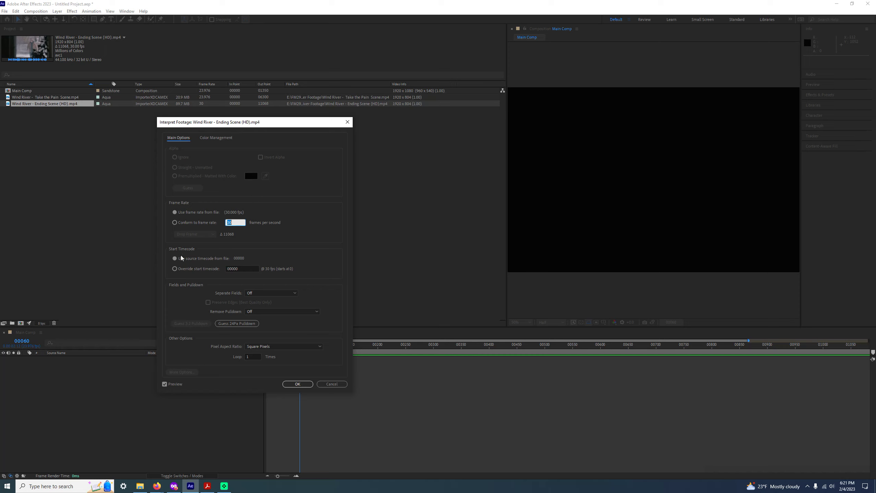
pyautogui.click(241, 222)
pyautogui.moveTo(233, 127); pyautogui.dragTo(171, 136)
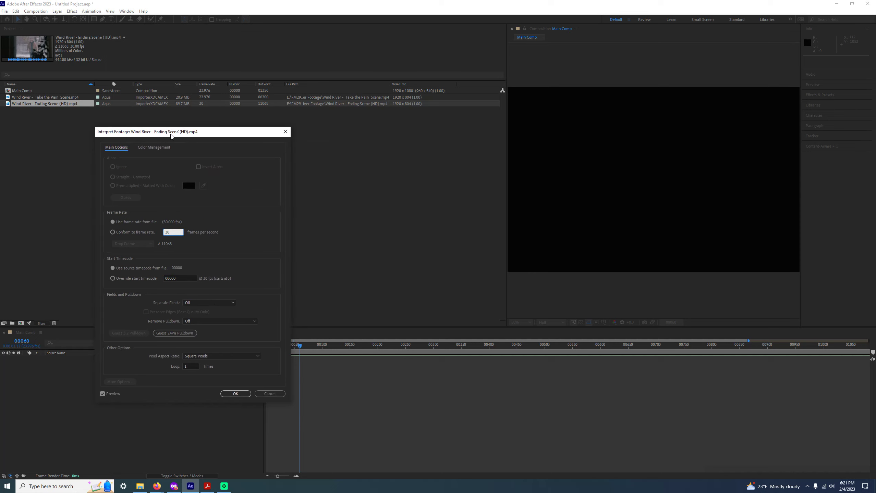
pyautogui.click(125, 233)
pyautogui.click(162, 235)
pyautogui.write('2')
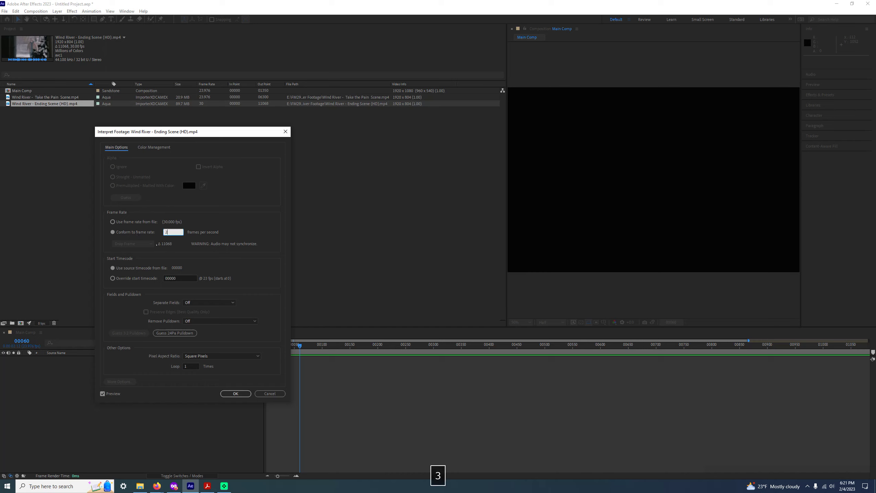
pyautogui.write('3.976')
pyautogui.click(236, 394)
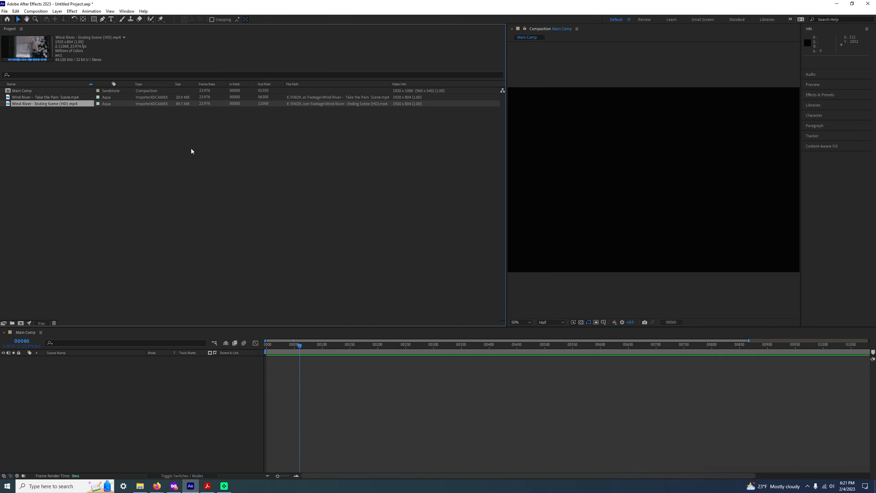
pyautogui.click(202, 109)
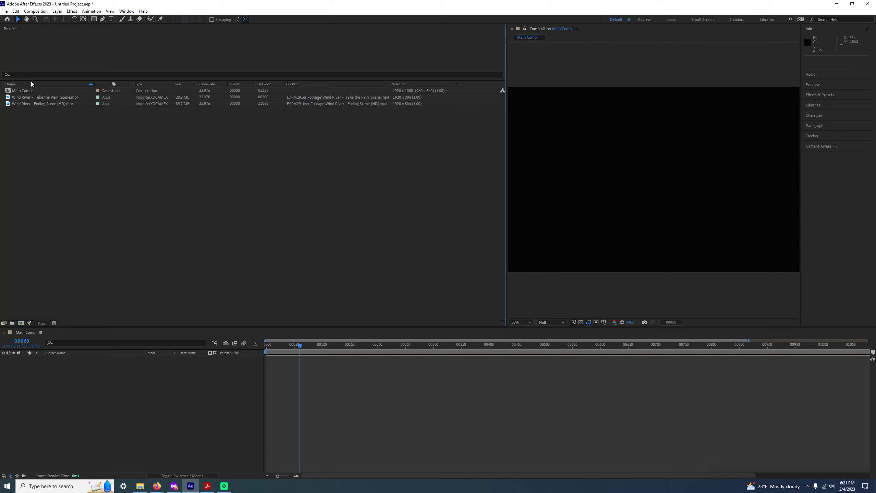
# Add the Take the Pain Scene clip to Main Comp's timeline, and narrow the Project panel to enlarge the composition view
pyautogui.click(49, 97)
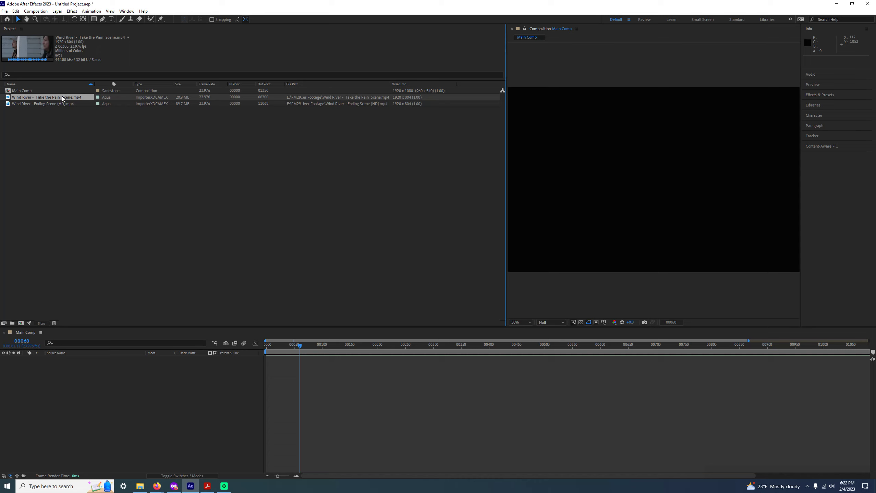
pyautogui.moveTo(61, 96); pyautogui.dragTo(85, 374)
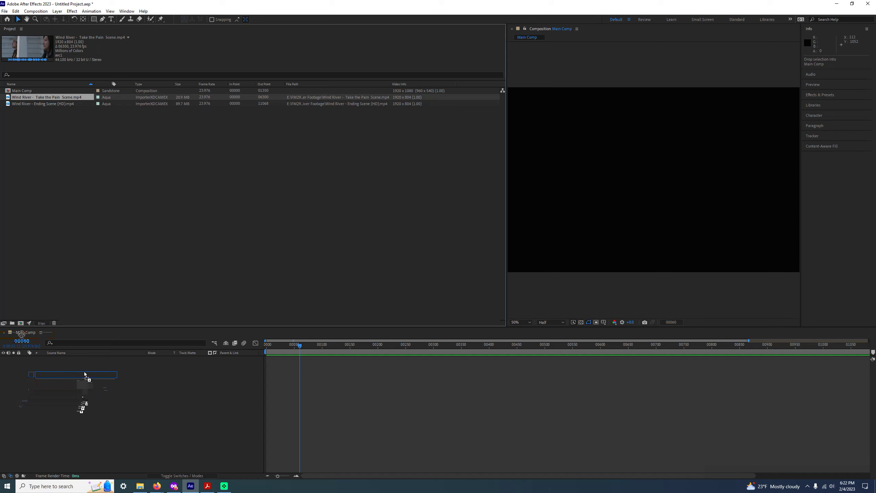
pyautogui.moveTo(85, 372); pyautogui.dragTo(85, 372)
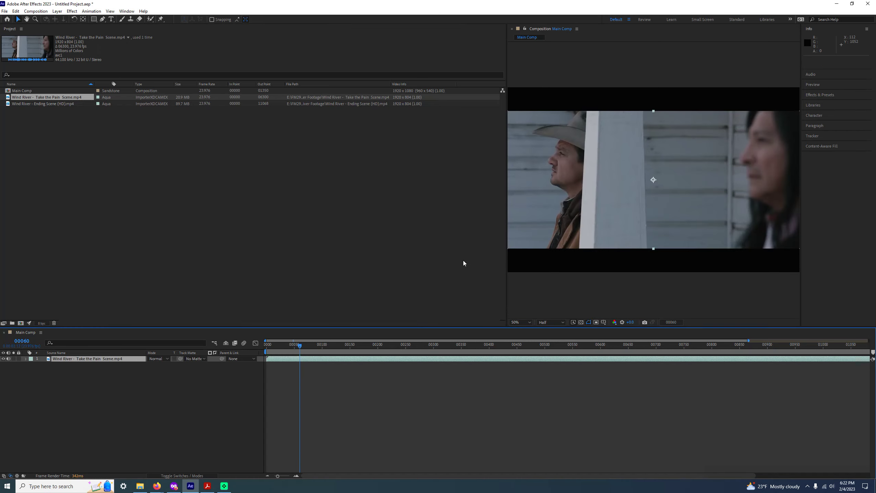
pyautogui.moveTo(506, 255); pyautogui.dragTo(221, 217)
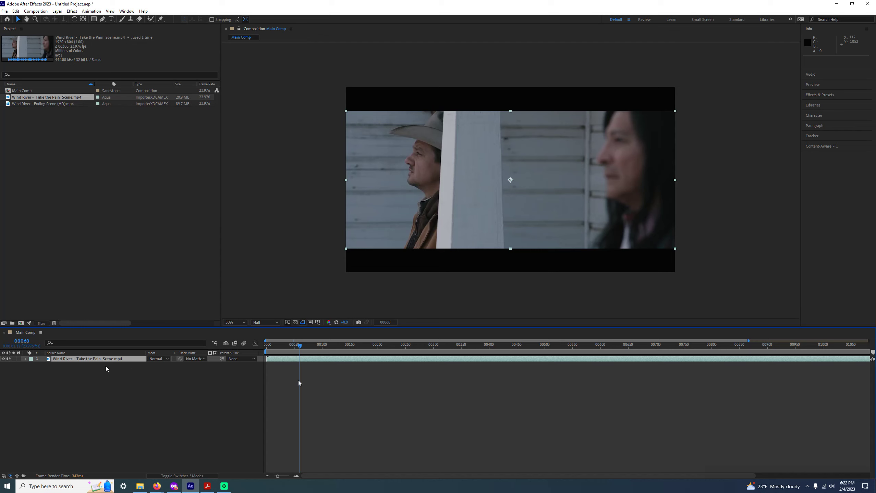
# Scrub through the Take the Pain Scene clip in Main Comp's timeline up to its last frame, and return to the start
pyautogui.moveTo(282, 347); pyautogui.dragTo(660, 373)
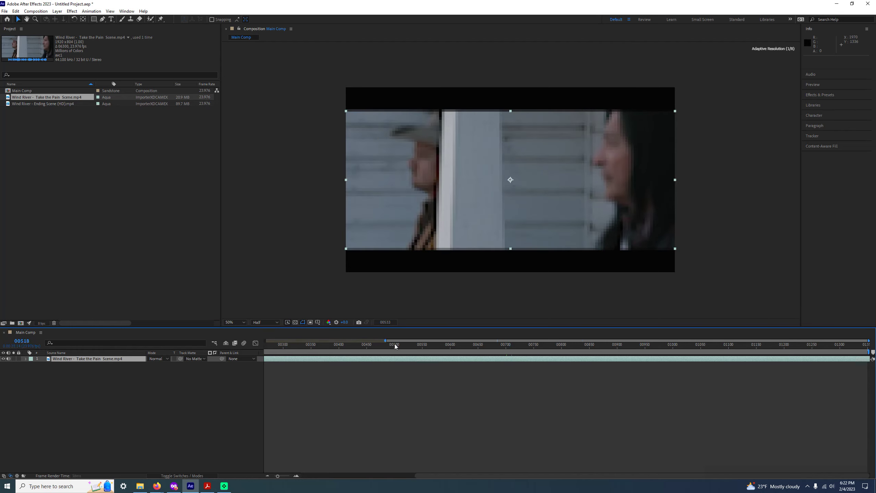
pyautogui.moveTo(394, 345); pyautogui.dragTo(612, 346)
pyautogui.moveTo(699, 371); pyautogui.dragTo(827, 345)
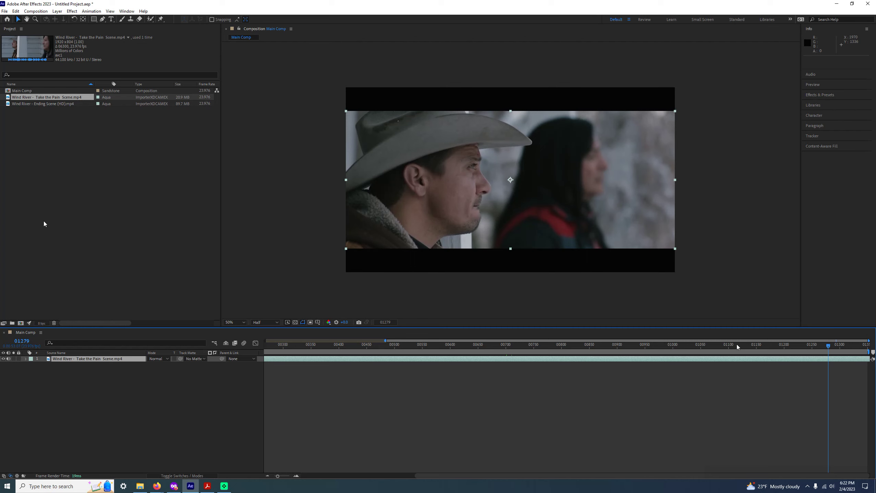
pyautogui.click(31, 91)
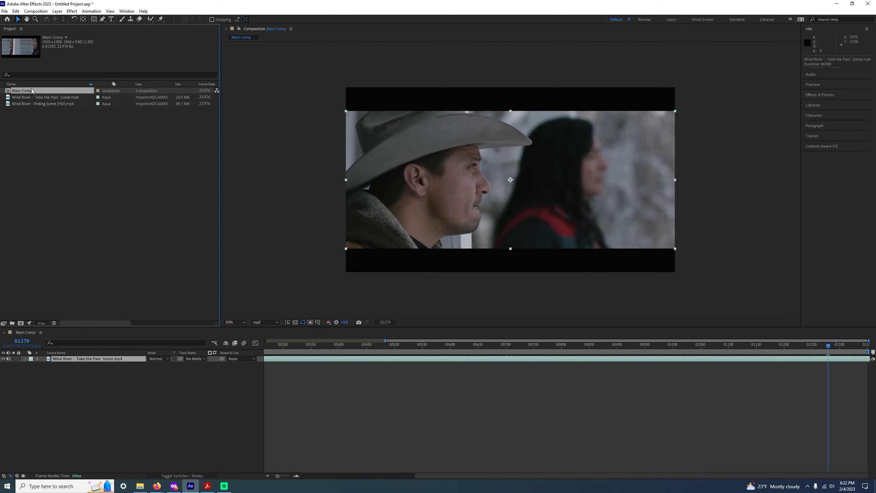
pyautogui.moveTo(641, 345); pyautogui.dragTo(867, 345)
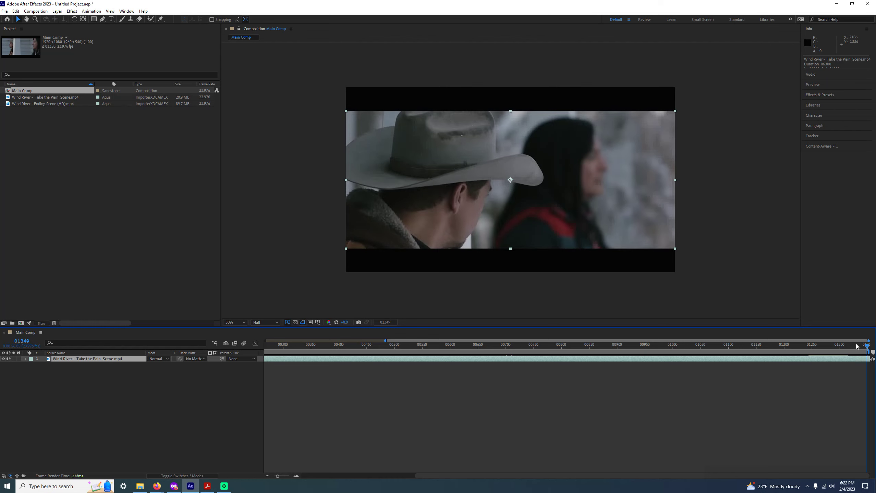
pyautogui.moveTo(857, 347); pyautogui.dragTo(752, 340)
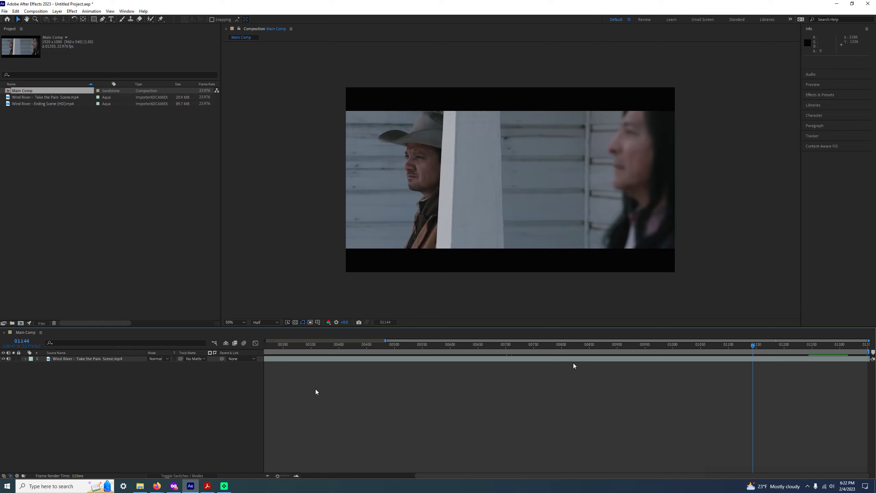
pyautogui.press('Home')
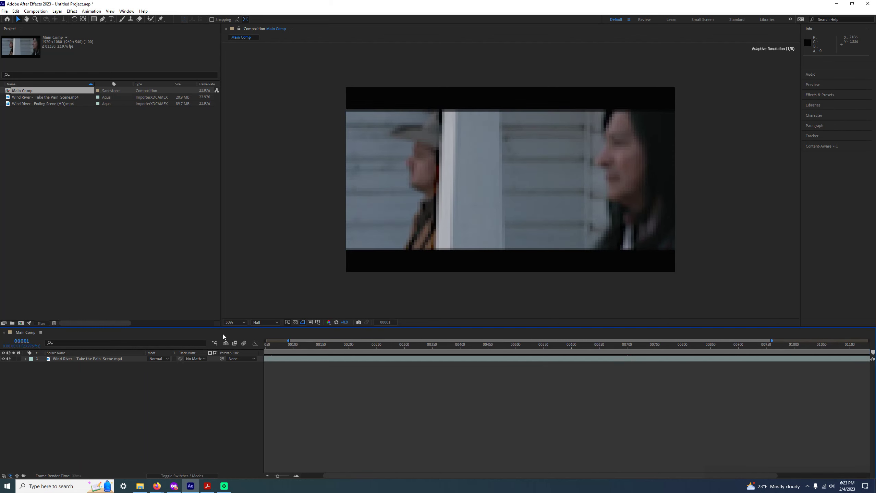
pyautogui.moveTo(269, 341); pyautogui.dragTo(315, 346)
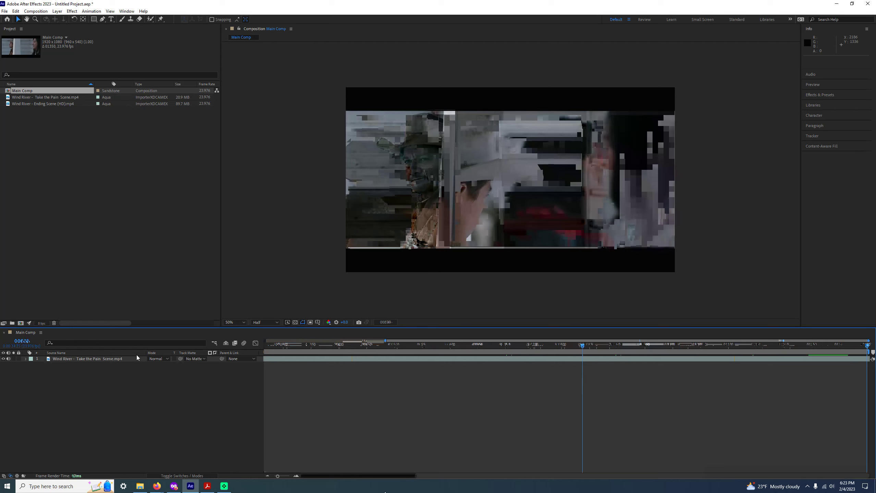
# Magnify the timeline around the current frame, then fit Main Comp's full duration again and return to frame 0
pyautogui.click(266, 476)
pyautogui.click(296, 476)
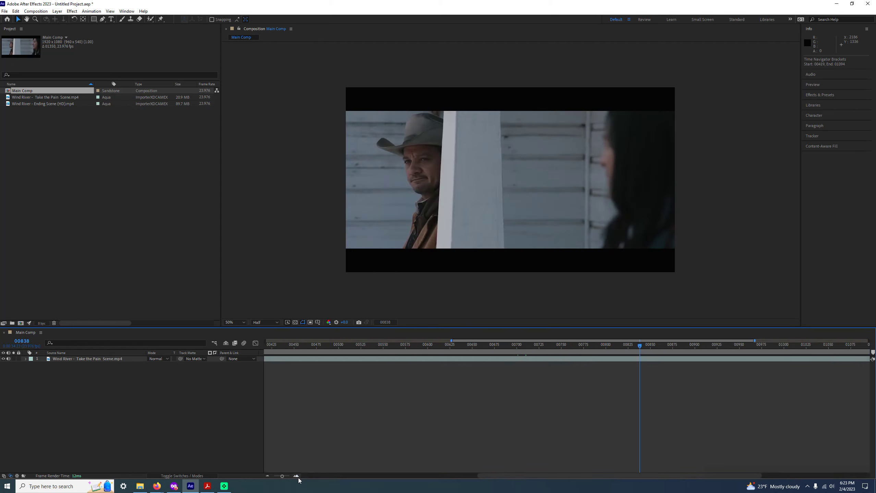
pyautogui.click(296, 476)
pyautogui.click(296, 477)
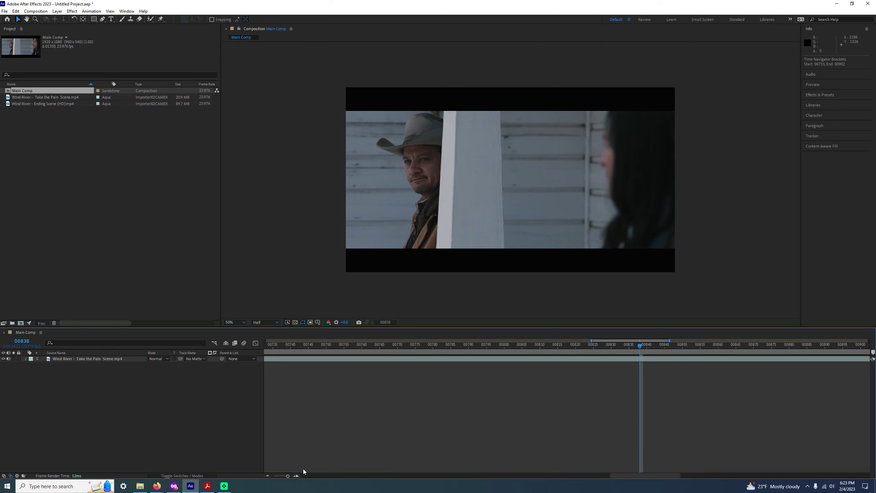
pyautogui.press(';')
pyautogui.press('Home')
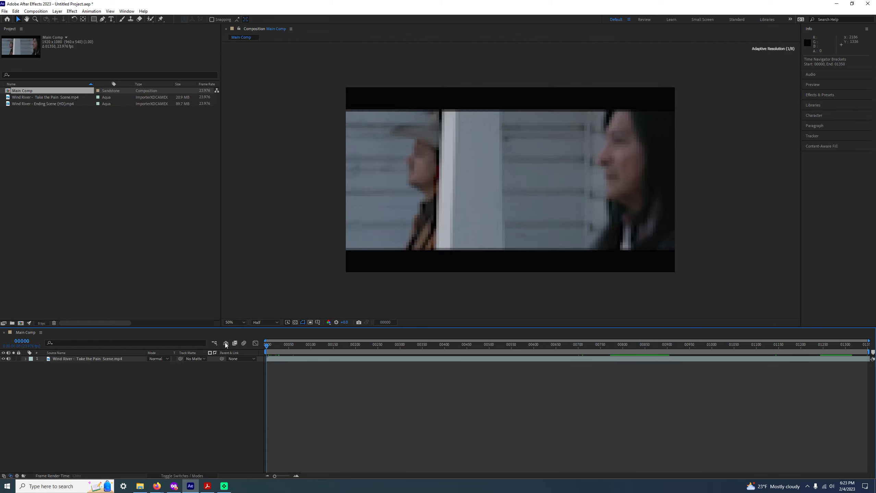
# Review the clip's later shots by scrubbing and briefly playing the timeline, and return to frame 0
pyautogui.moveTo(291, 348); pyautogui.dragTo(839, 362)
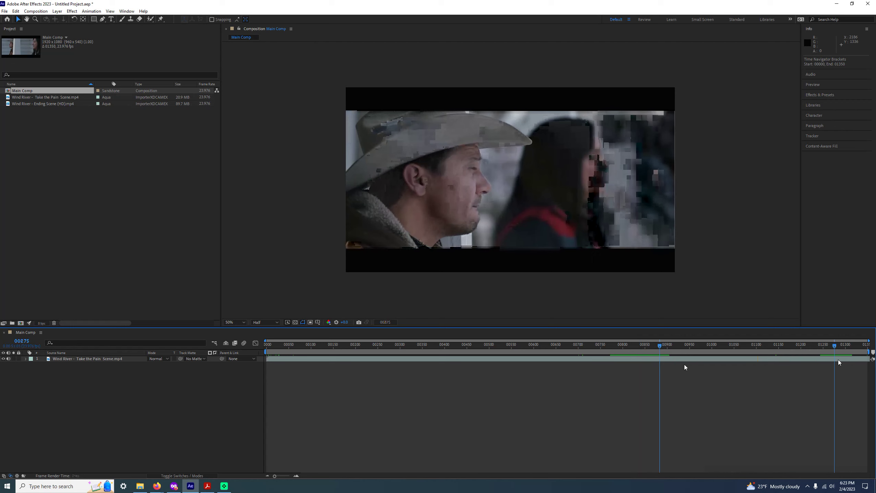
pyautogui.moveTo(619, 343)
pyautogui.mouseDown()
pyautogui.moveTo(665, 348)
pyautogui.moveTo(621, 353)
pyautogui.mouseUp()
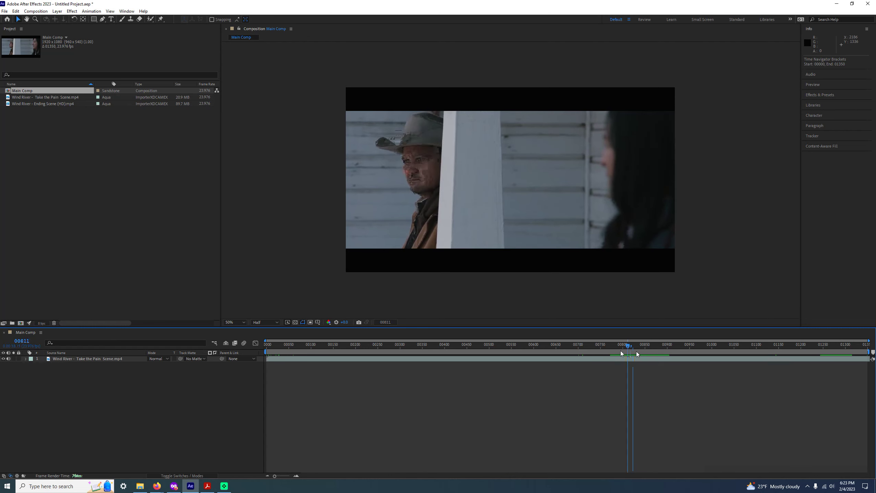
pyautogui.moveTo(620, 353); pyautogui.dragTo(763, 355)
pyautogui.press('space')
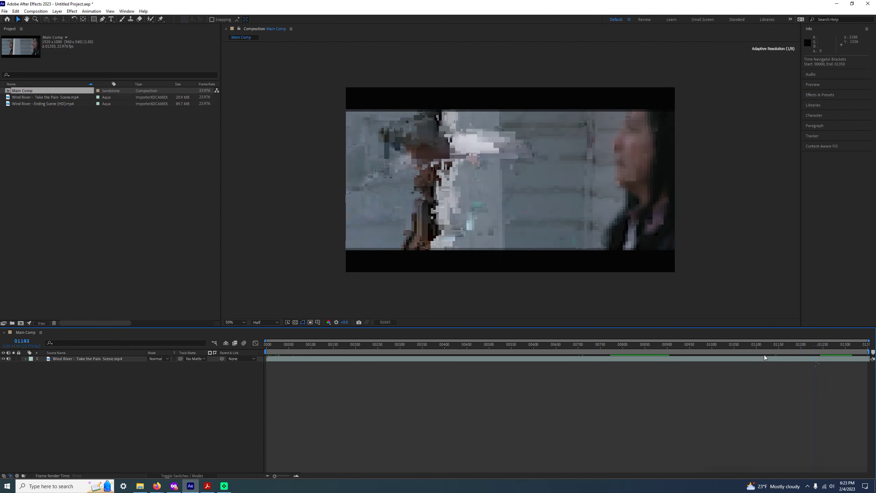
pyautogui.press('space')
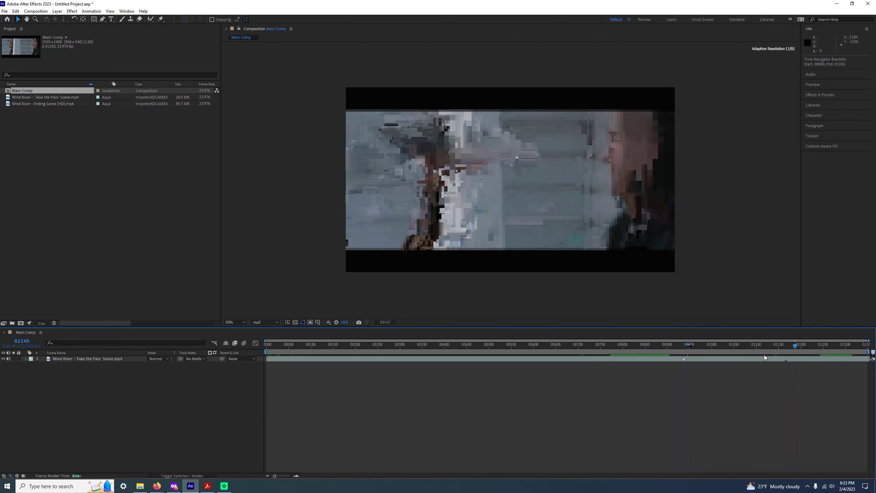
pyautogui.click(688, 348)
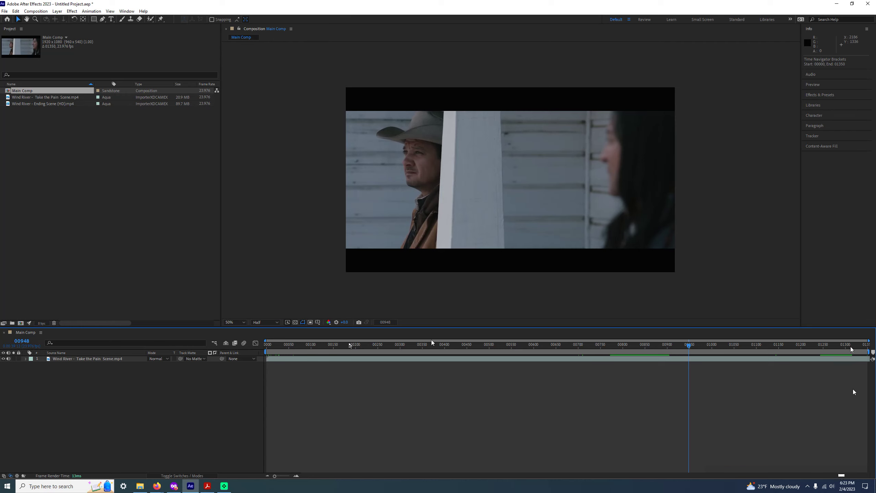
pyautogui.moveTo(689, 387); pyautogui.dragTo(190, 323)
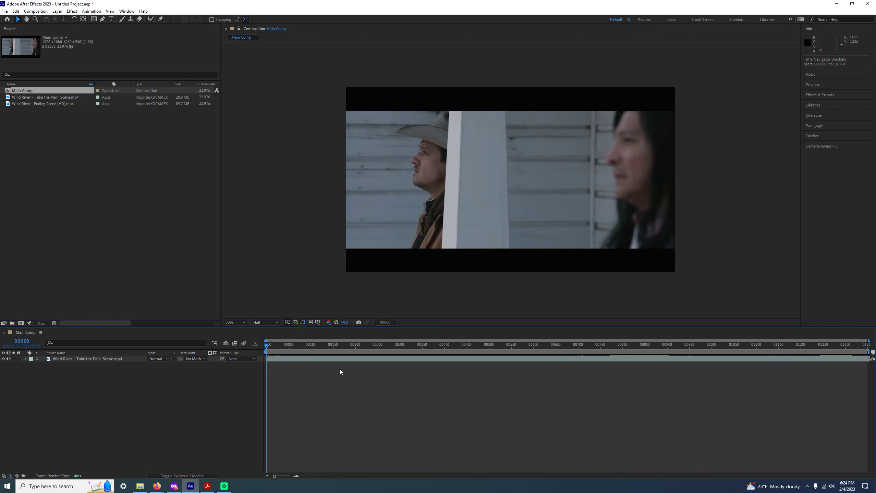
# Preview Main Comp from its first frame, raise the speaker volume to 100, and stop playback at frame 817
pyautogui.press('space')
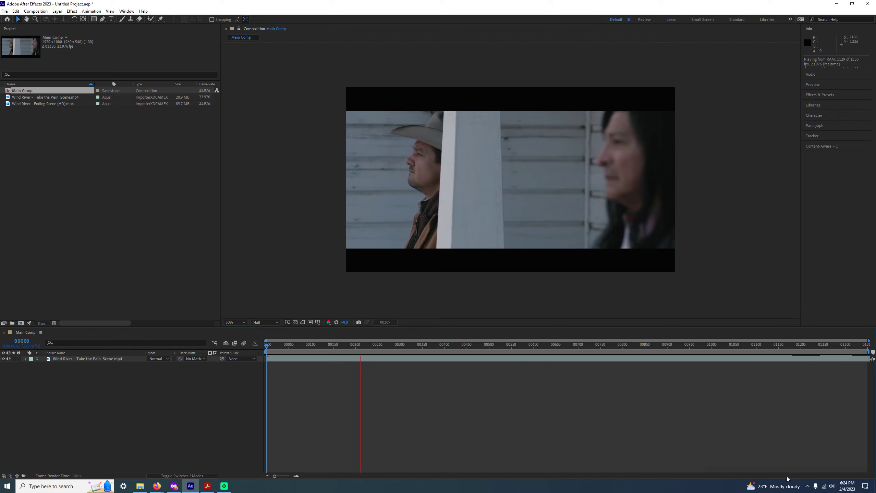
pyautogui.click(831, 488)
pyautogui.scroll(20, 831, 490)
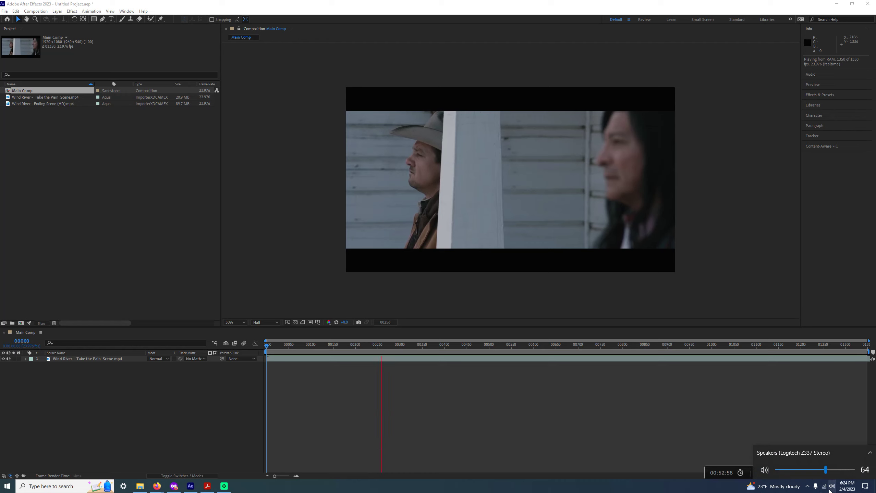
pyautogui.scroll(8, 831, 490)
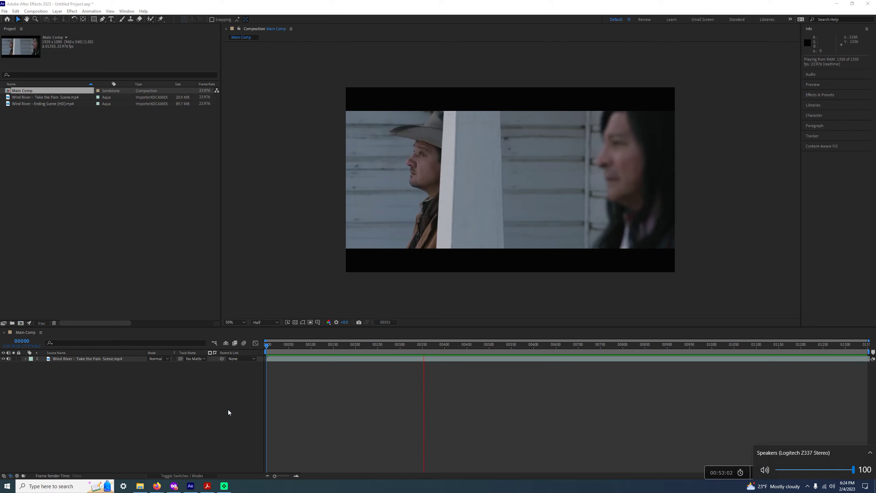
pyautogui.click(298, 491)
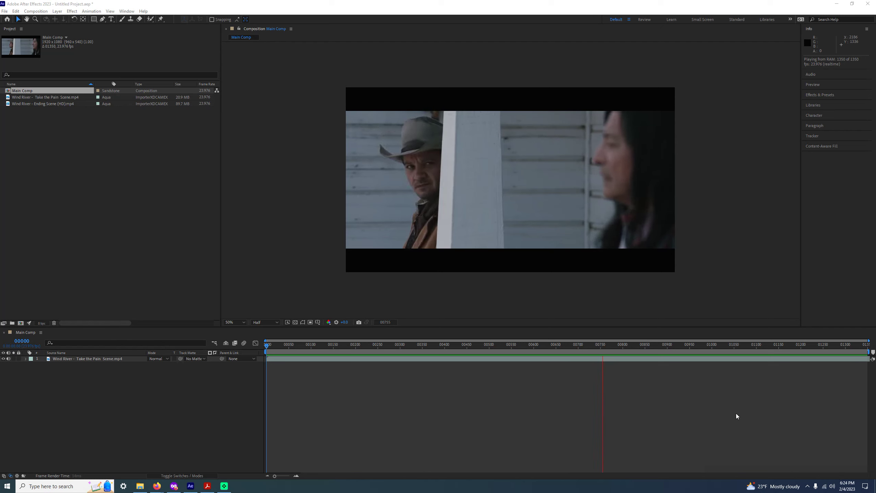
pyautogui.click(749, 415)
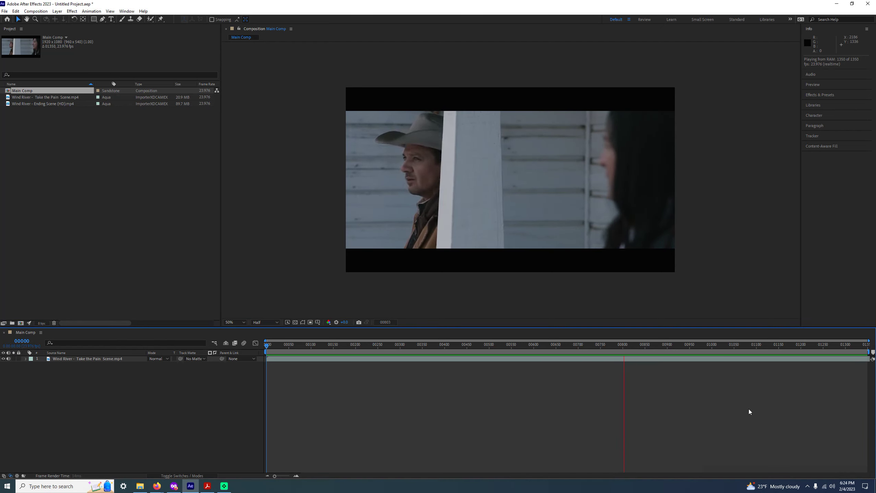
pyautogui.press('space')
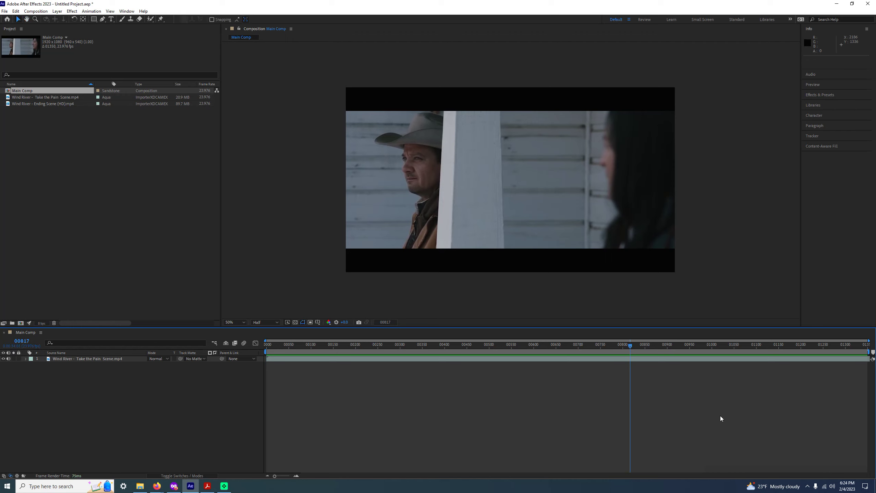
# Scrub the clip onward from the playback stop to examine the shot up to frame 1109
pyautogui.moveTo(636, 345); pyautogui.dragTo(717, 347)
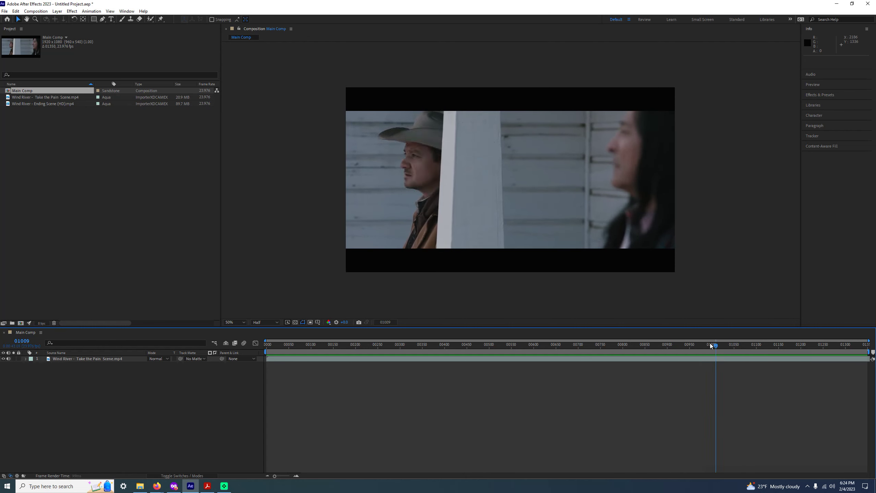
pyautogui.click(726, 345)
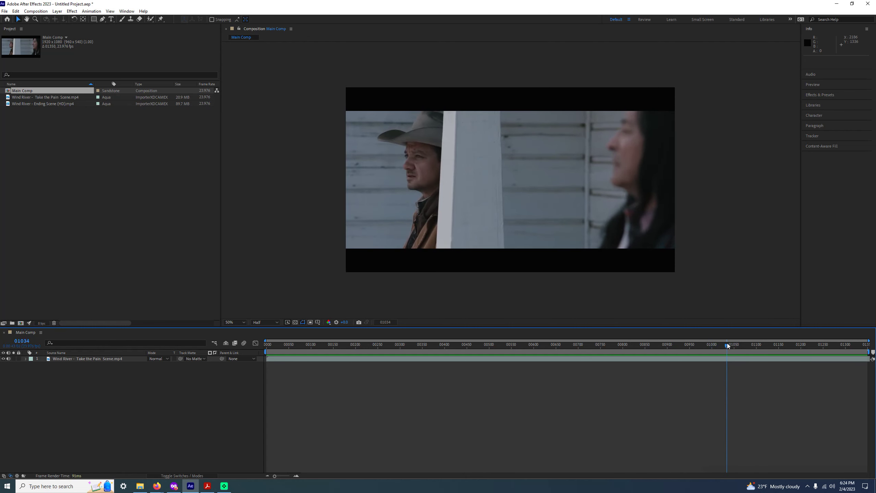
pyautogui.moveTo(728, 343)
pyautogui.mouseDown()
pyautogui.moveTo(773, 347)
pyautogui.moveTo(690, 347)
pyautogui.moveTo(847, 348)
pyautogui.moveTo(724, 349)
pyautogui.mouseUp()
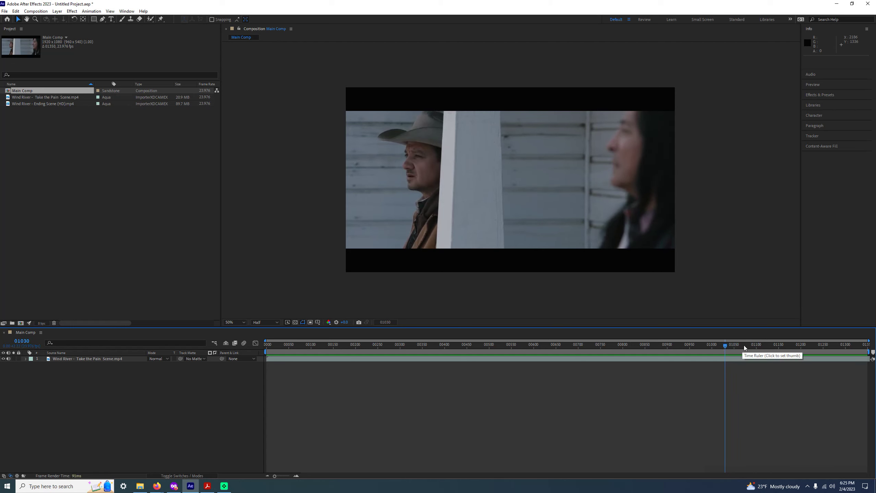
pyautogui.click(738, 345)
pyautogui.moveTo(729, 346); pyautogui.dragTo(760, 345)
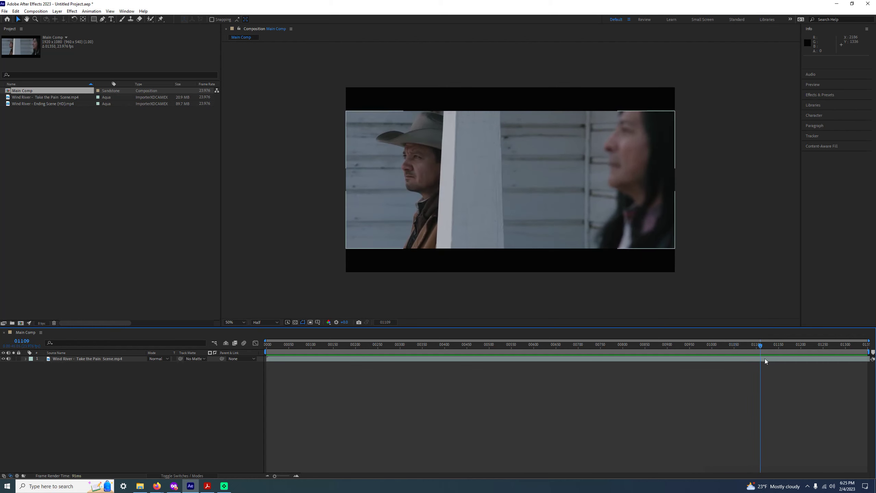
pyautogui.click(765, 364)
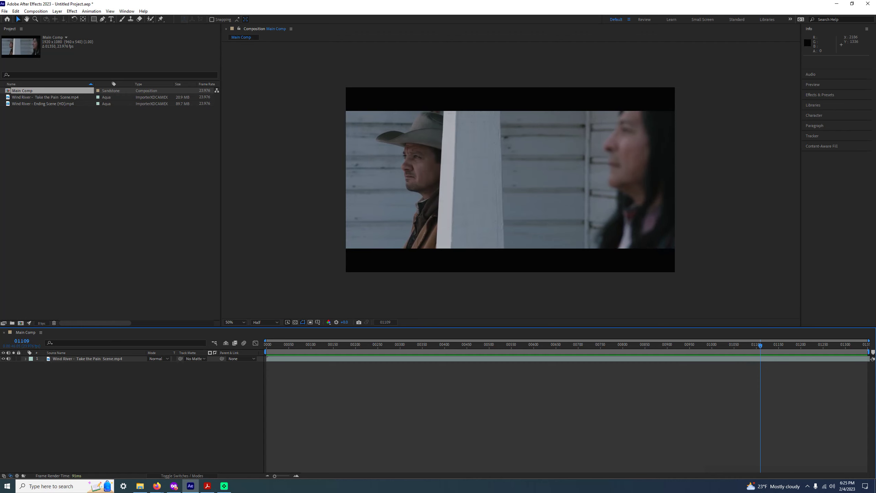
# Switch to the Word document in Firefox and format the "Importing your movie footage." bullet in red italics without underline
pyautogui.click(157, 486)
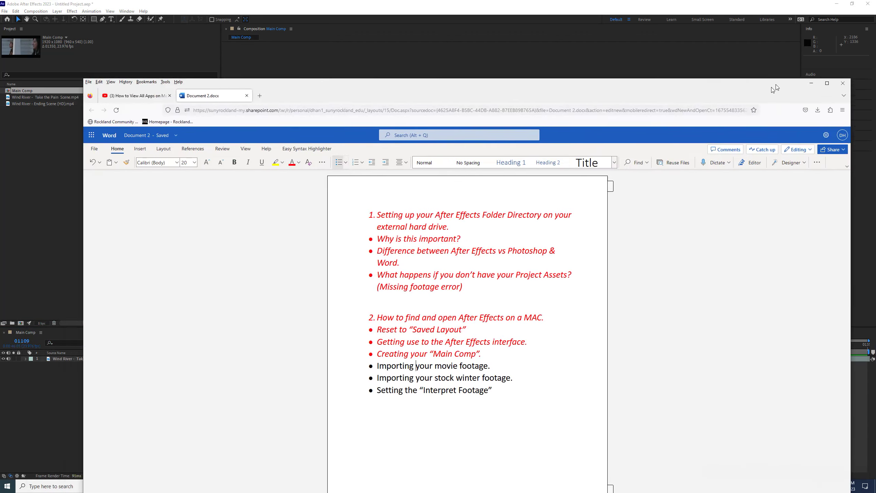
pyautogui.moveTo(772, 87); pyautogui.dragTo(714, 46)
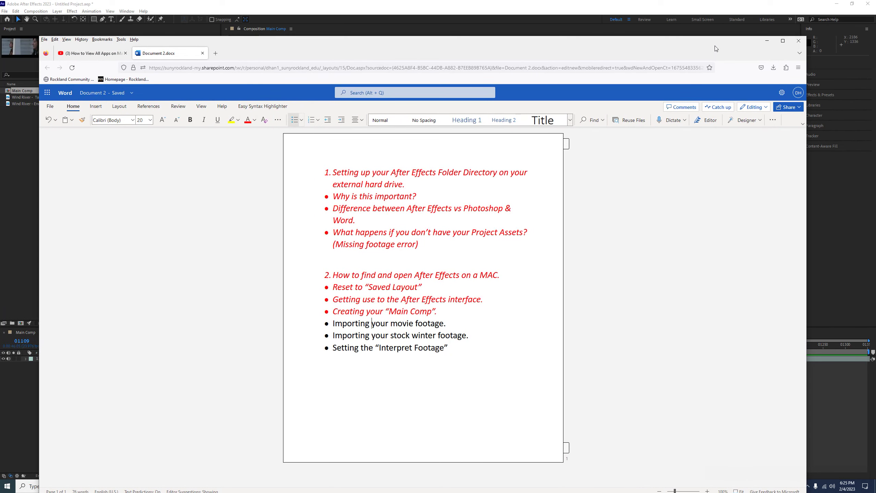
pyautogui.doubleClick(434, 323)
pyautogui.click(434, 324)
pyautogui.tripleClick(437, 324)
pyautogui.click(460, 311)
pyautogui.click(483, 311)
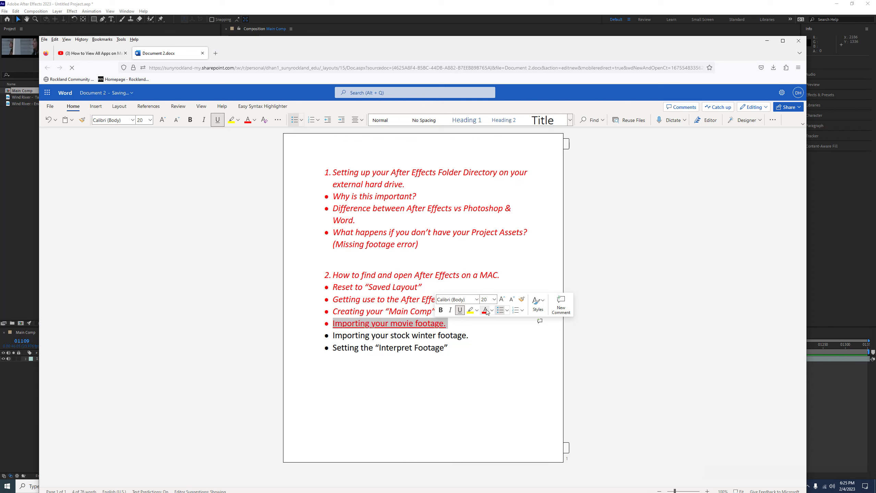
pyautogui.click(459, 311)
pyautogui.click(450, 311)
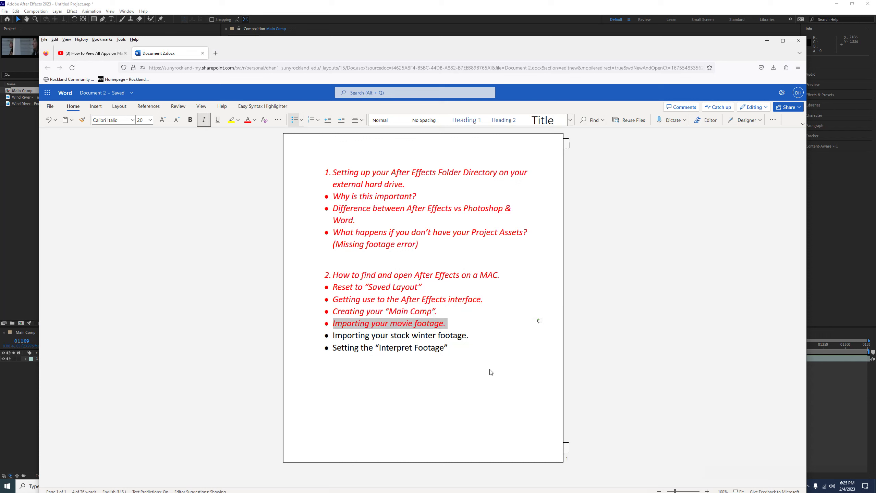
# Format the "Setting the 'Interpret Footage'" bullet in red italics
pyautogui.click(457, 355)
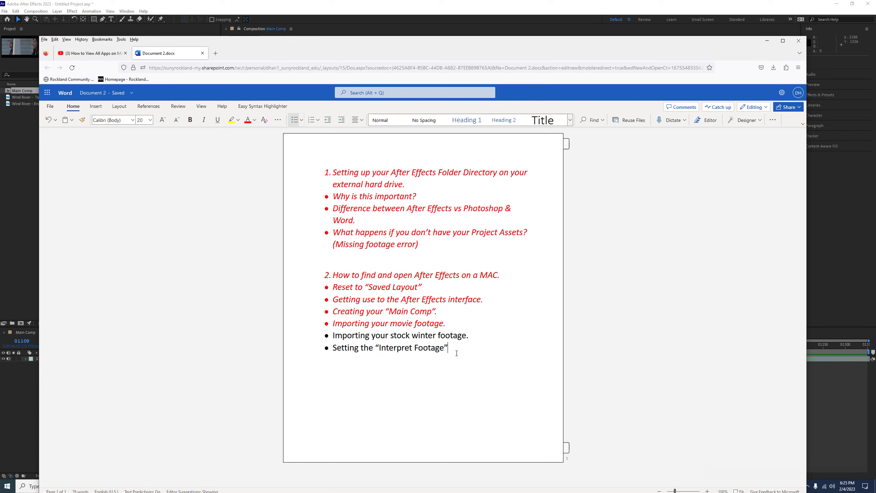
pyautogui.tripleClick(413, 348)
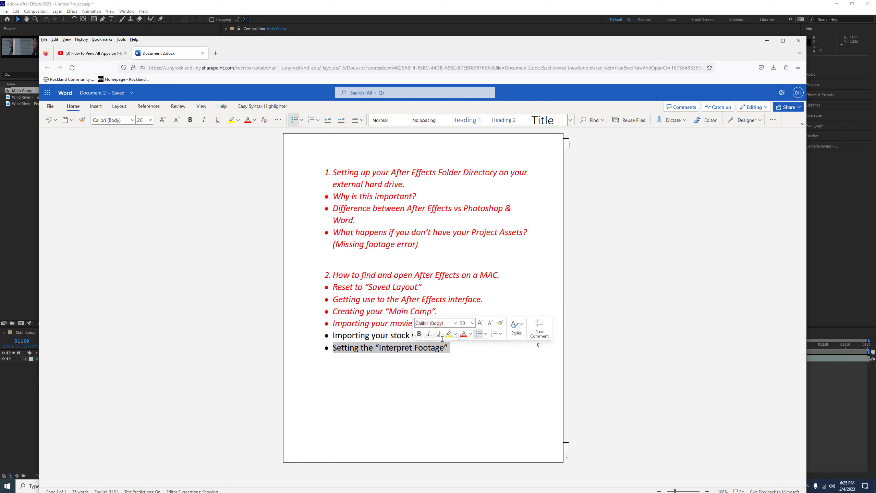
pyautogui.click(428, 334)
pyautogui.click(464, 334)
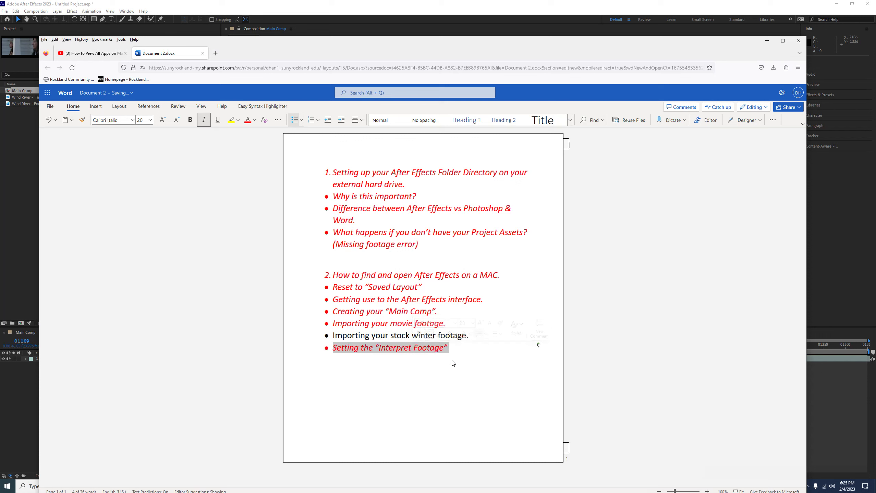
pyautogui.click(453, 362)
# Format the "Importing your stock winter footage." bullet in red italics
pyautogui.click(394, 335)
pyautogui.doubleClick(394, 335)
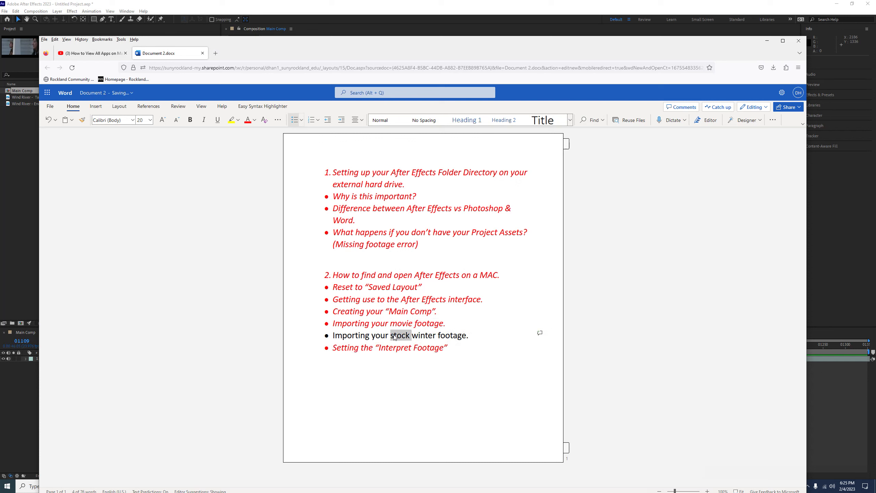
pyautogui.click(395, 336)
pyautogui.doubleClick(395, 335)
pyautogui.tripleClick(398, 336)
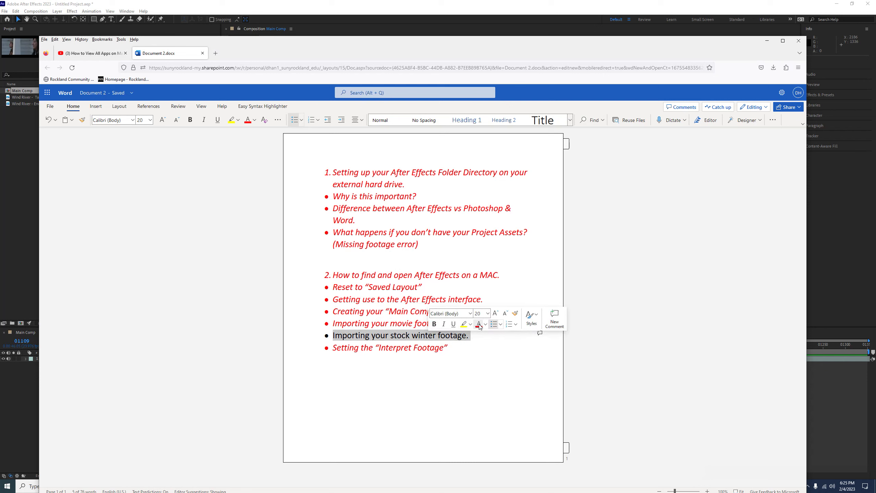
pyautogui.click(443, 324)
pyautogui.click(469, 381)
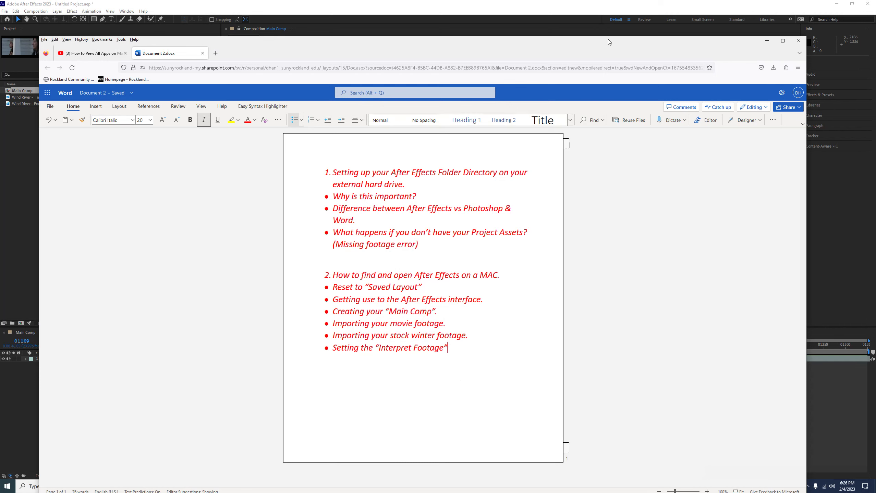
# Minimize the Firefox window to switch back to After Effects, and widen the Project panel to reveal more footage columns
pyautogui.moveTo(607, 39); pyautogui.dragTo(632, 61)
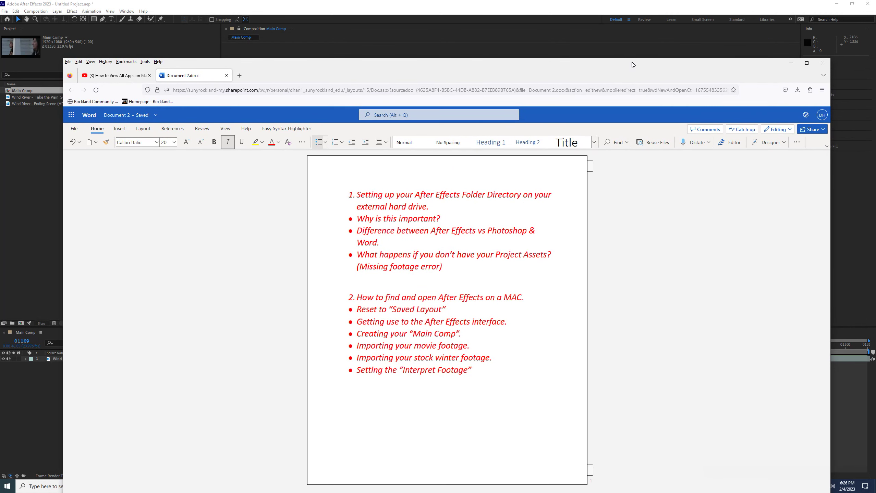
pyautogui.click(790, 63)
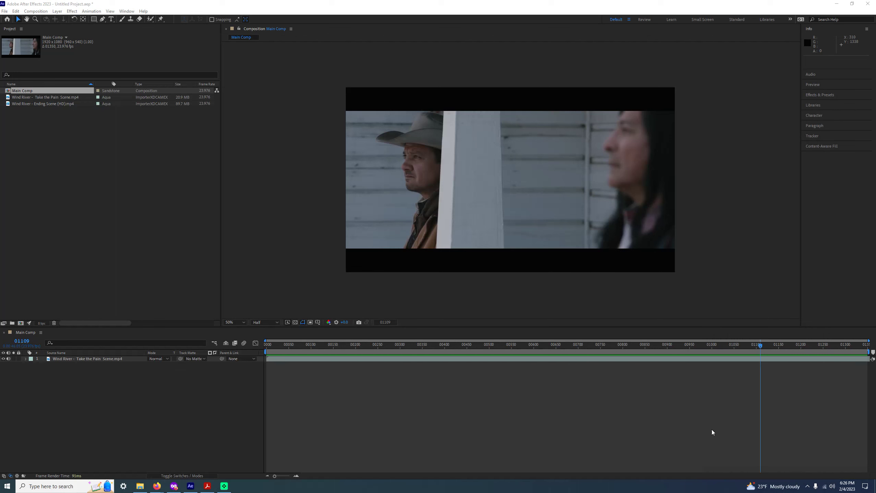
pyautogui.click(671, 417)
pyautogui.click(214, 191)
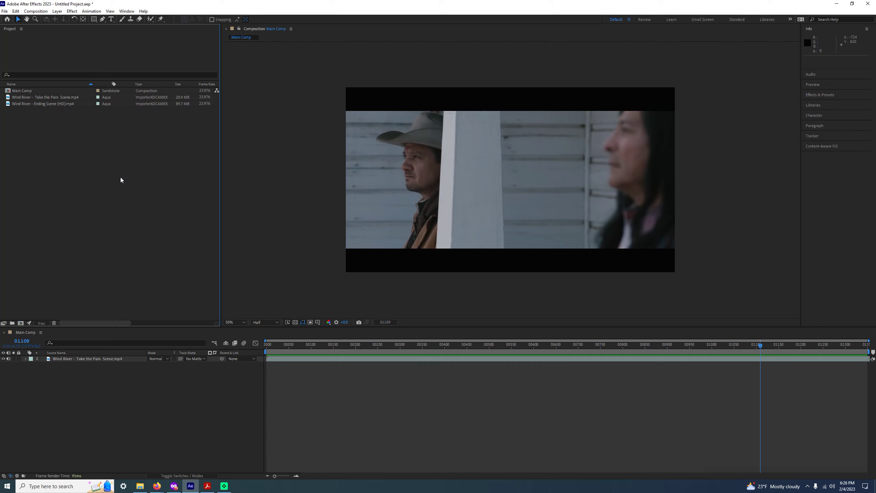
pyautogui.moveTo(221, 113); pyautogui.dragTo(301, 114)
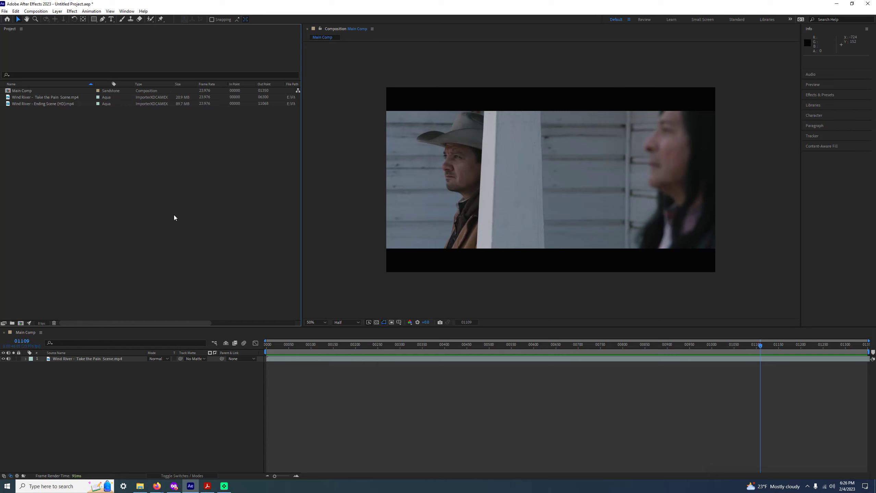
# Import the Over-a-frosty-forest-1300344 clip from the Winter Footage folder inside Footage Main
pyautogui.doubleClick(141, 182)
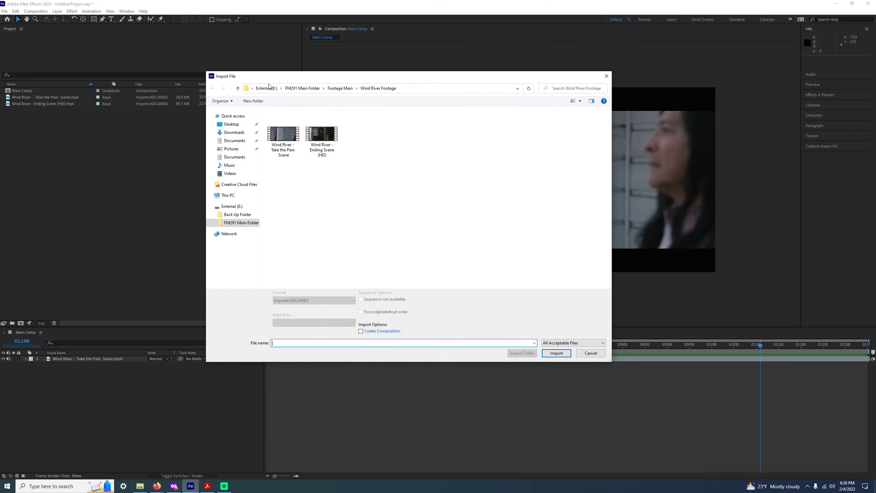
pyautogui.click(343, 89)
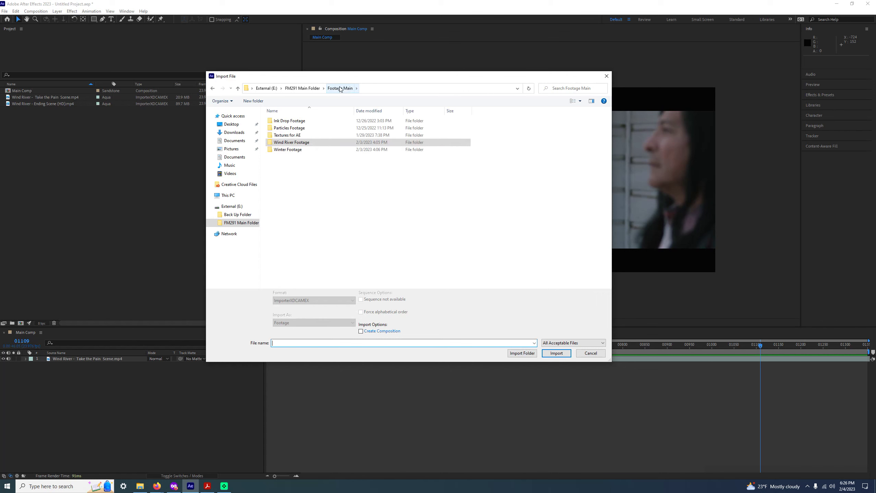
pyautogui.click(288, 151)
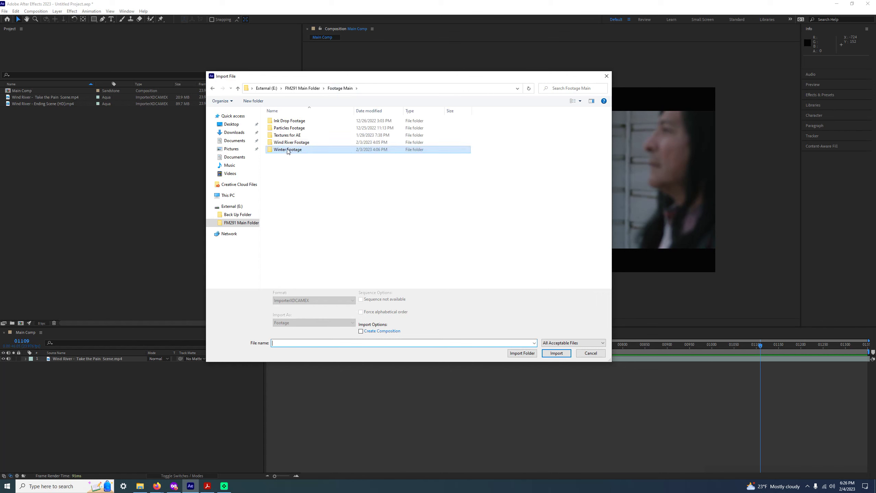
pyautogui.doubleClick(279, 150)
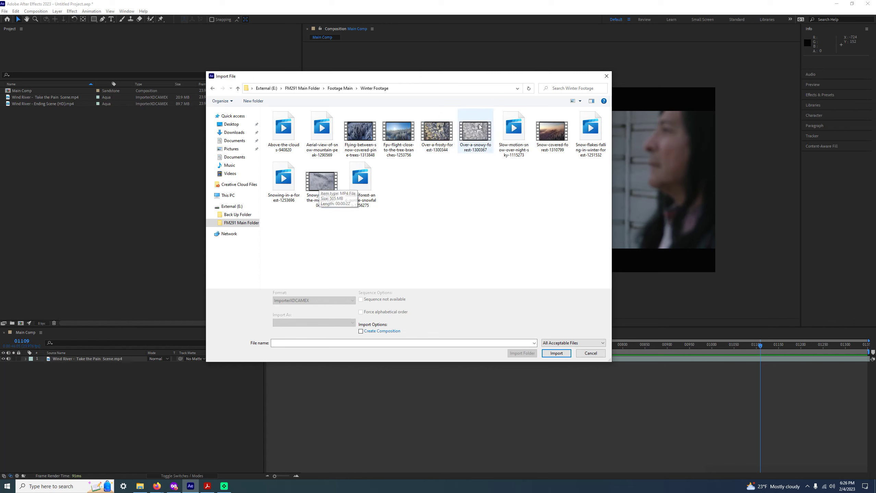
pyautogui.click(437, 129)
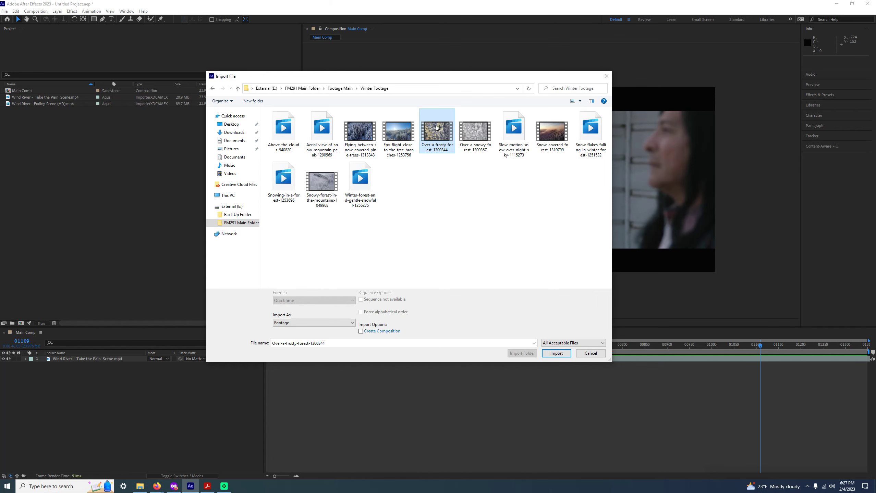
pyautogui.doubleClick(436, 128)
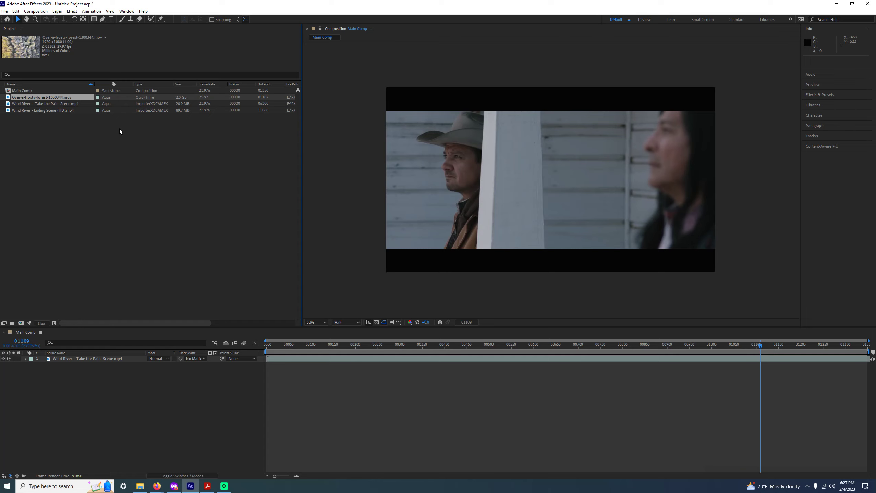
# Open the frosty forest clip in the Footage viewer and compare it with the Main Comp view
pyautogui.doubleClick(37, 97)
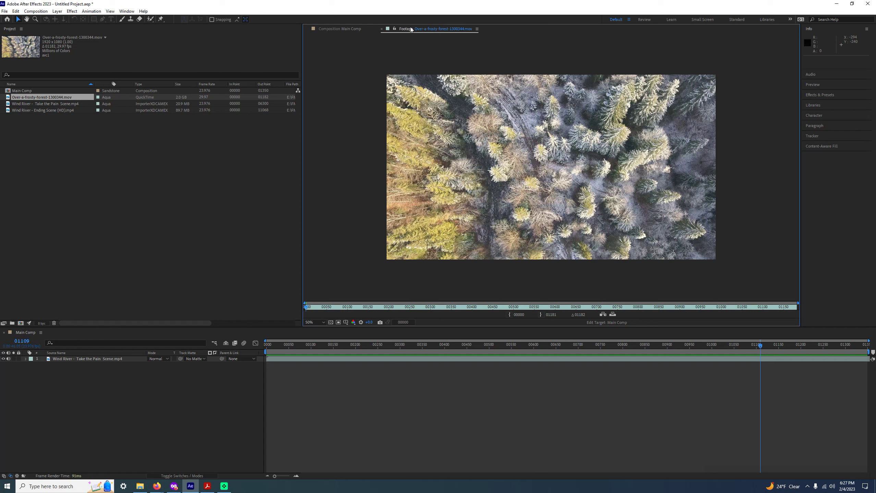
pyautogui.click(335, 30)
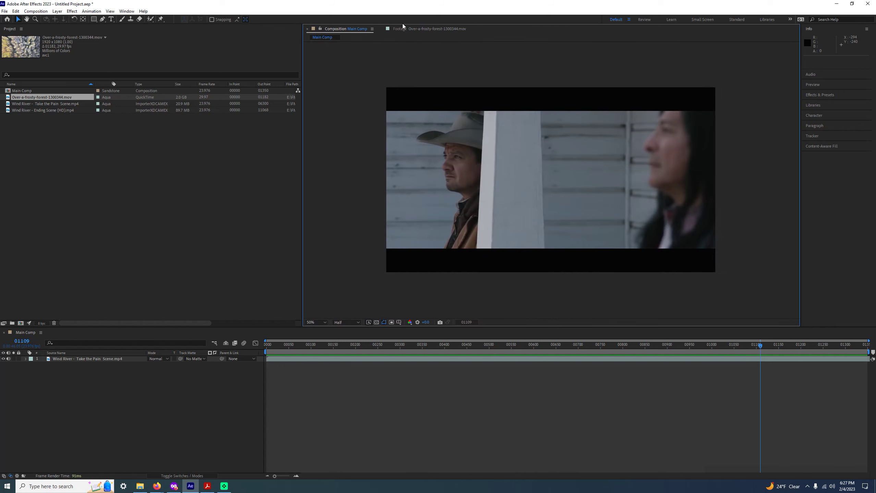
pyautogui.click(402, 29)
pyautogui.click(341, 29)
pyautogui.click(412, 29)
pyautogui.click(340, 30)
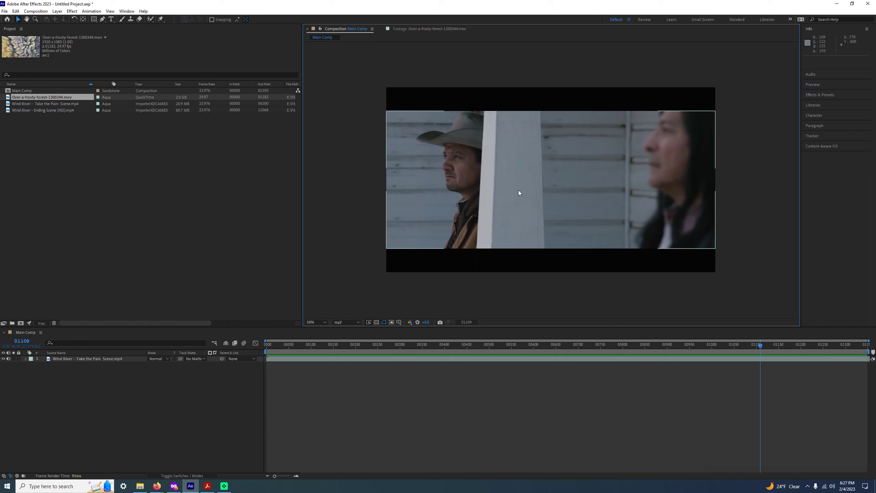
pyautogui.click(403, 30)
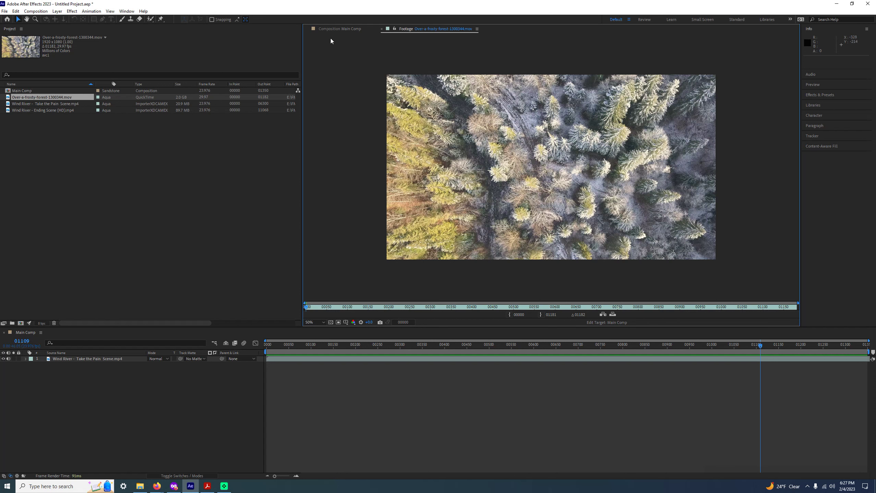
pyautogui.click(335, 30)
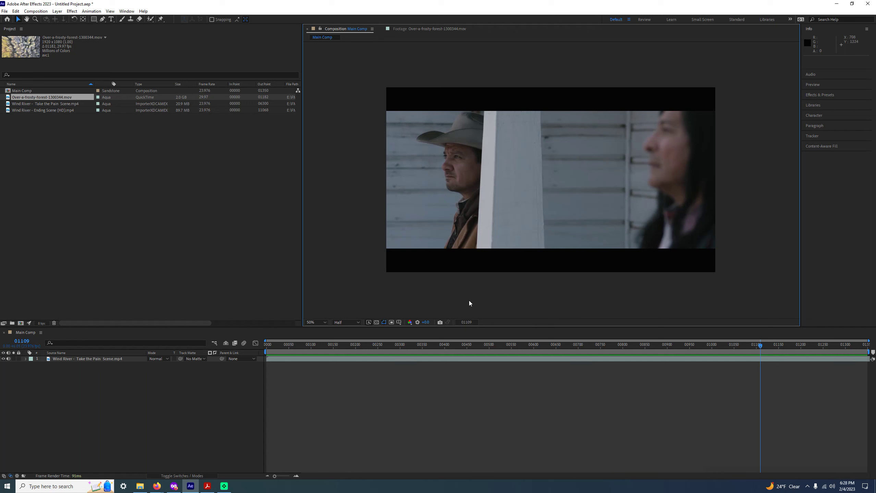
pyautogui.click(424, 31)
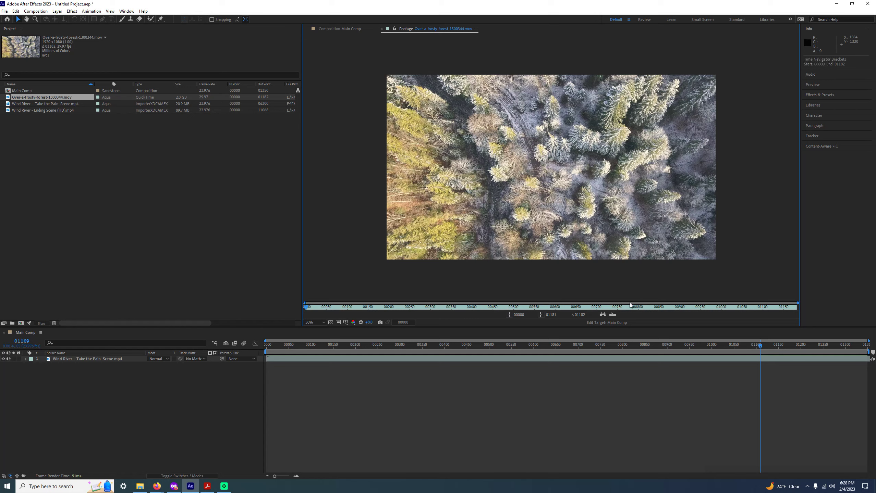
# Scrub and play through the frosty forest clip to its last frame to examine the shot
pyautogui.moveTo(502, 308); pyautogui.dragTo(435, 299)
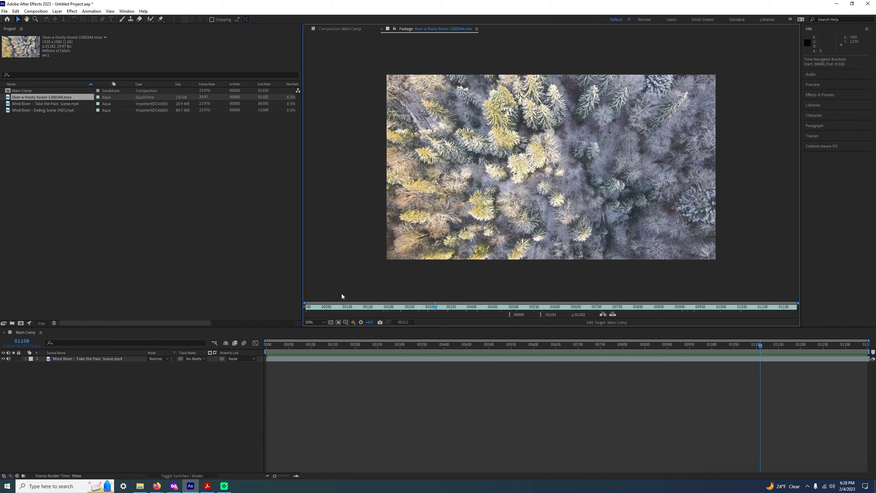
pyautogui.moveTo(344, 306); pyautogui.dragTo(741, 313)
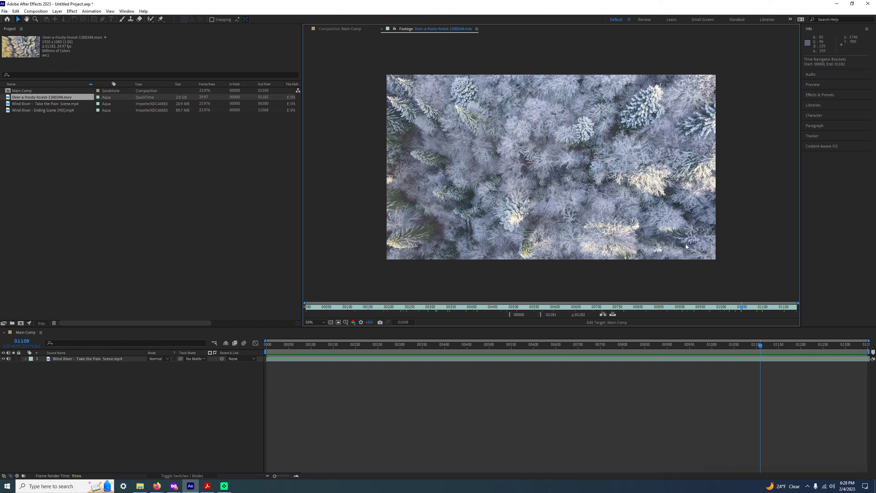
pyautogui.moveTo(697, 306); pyautogui.dragTo(393, 306)
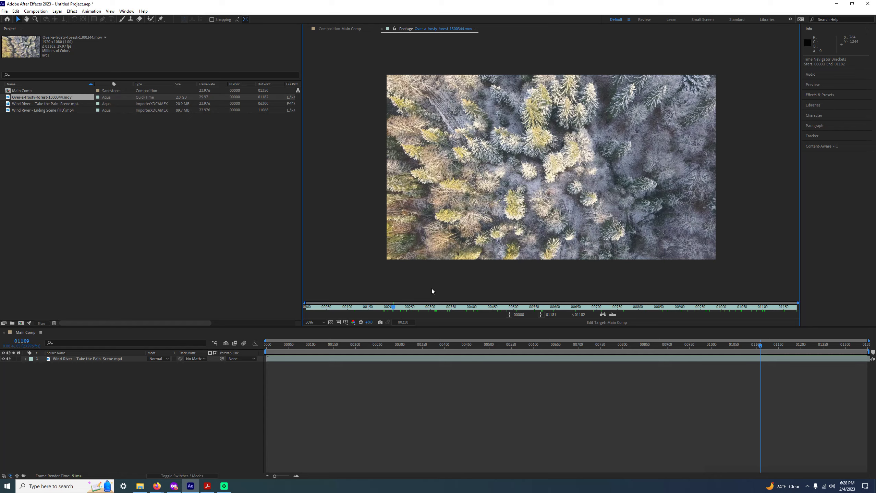
pyautogui.press('space')
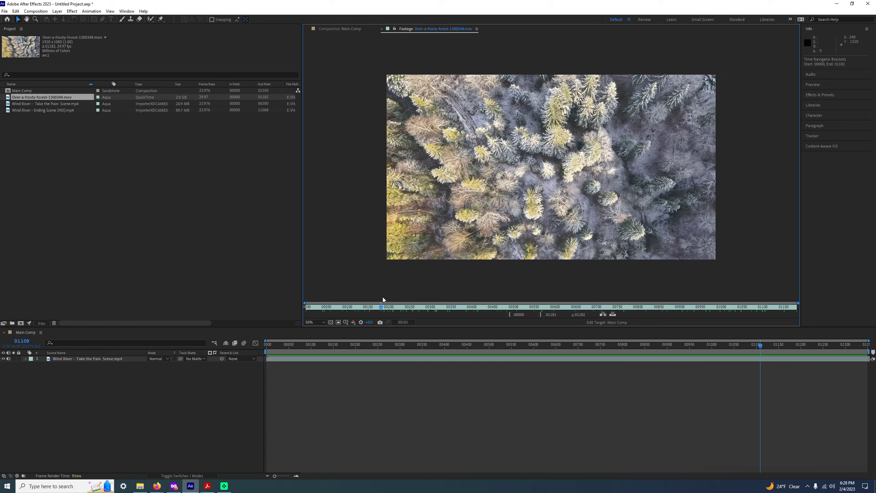
pyautogui.moveTo(433, 301); pyautogui.dragTo(820, 302)
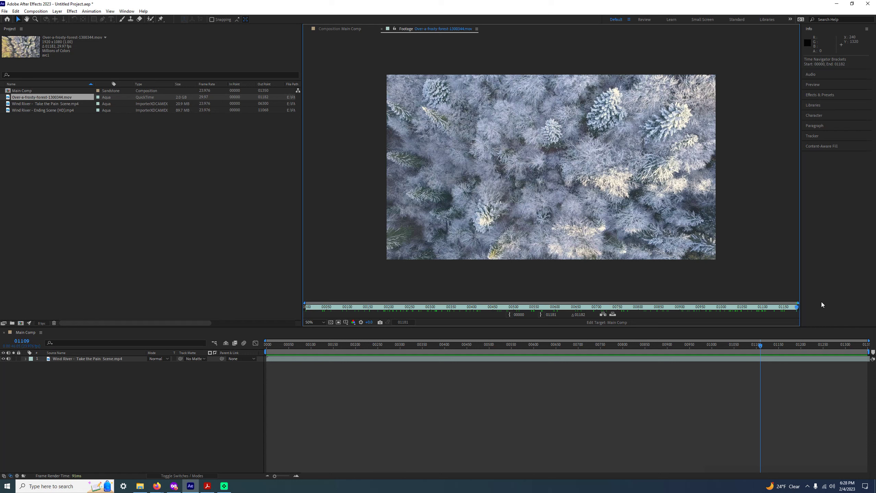
# Close the frosty forest clip's Footage viewer and delete Over-a-frosty-forest-1300344.mov from the project
pyautogui.click(382, 31)
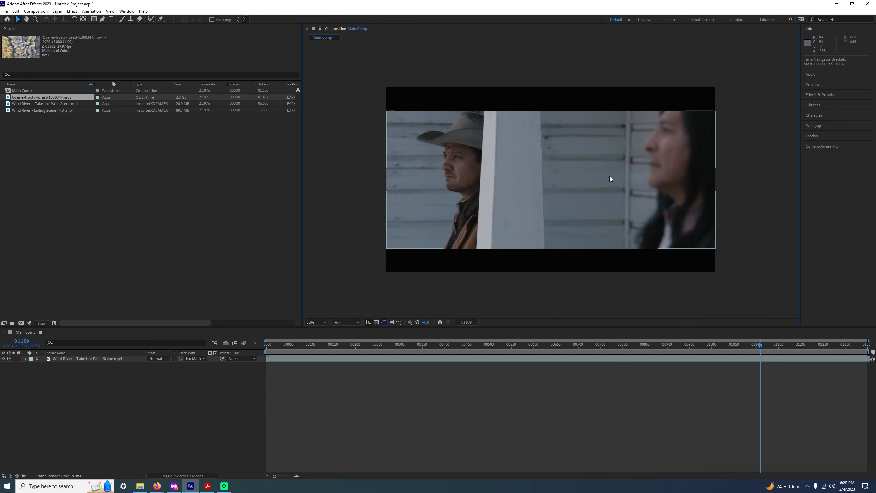
pyautogui.click(51, 231)
pyautogui.click(48, 97)
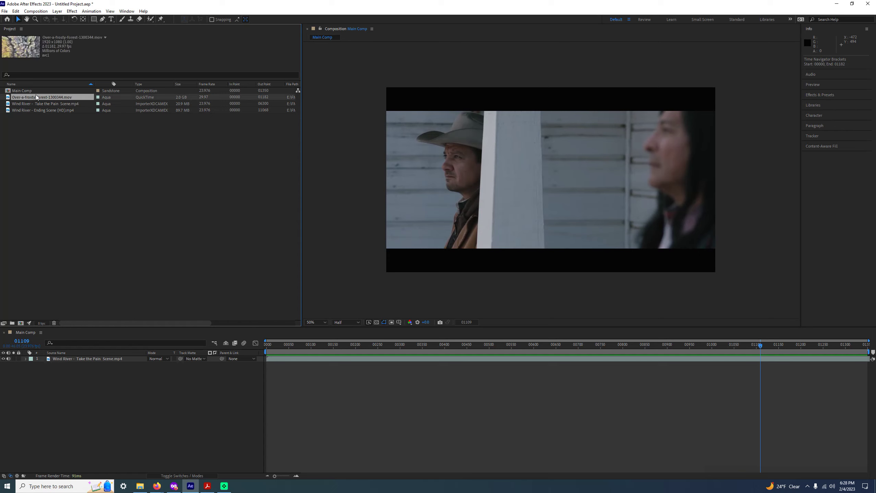
pyautogui.press('Delete')
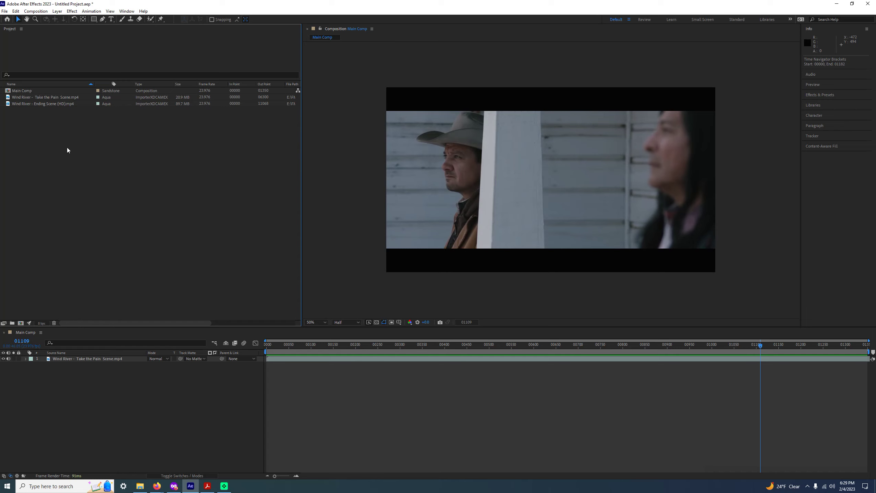
# Reopen the footage import dialog on the Winter Footage folder and enlarge its file thumbnails
pyautogui.doubleClick(94, 175)
pyautogui.rightClick(463, 200)
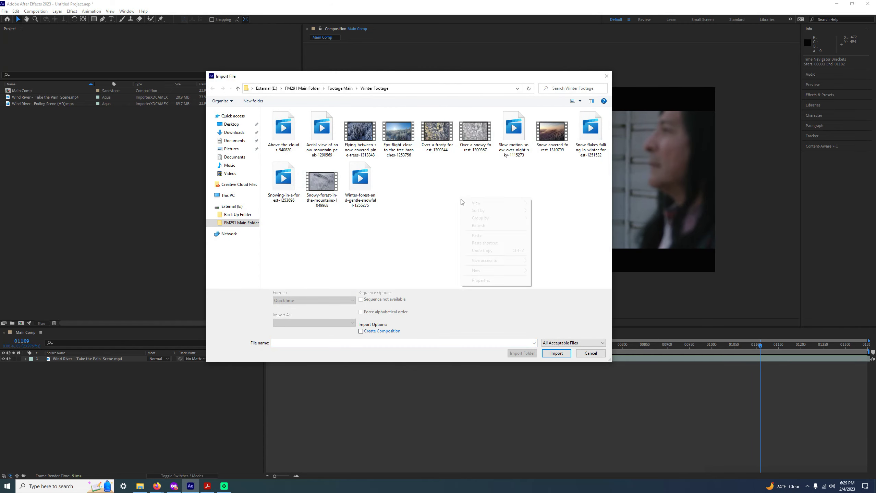
pyautogui.moveTo(476, 204)
pyautogui.rightClick(431, 207)
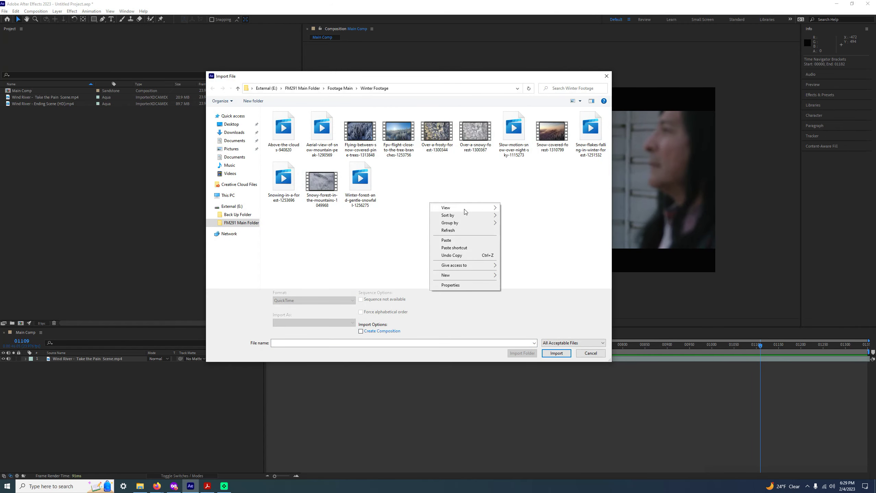
pyautogui.moveTo(490, 208)
pyautogui.click(529, 209)
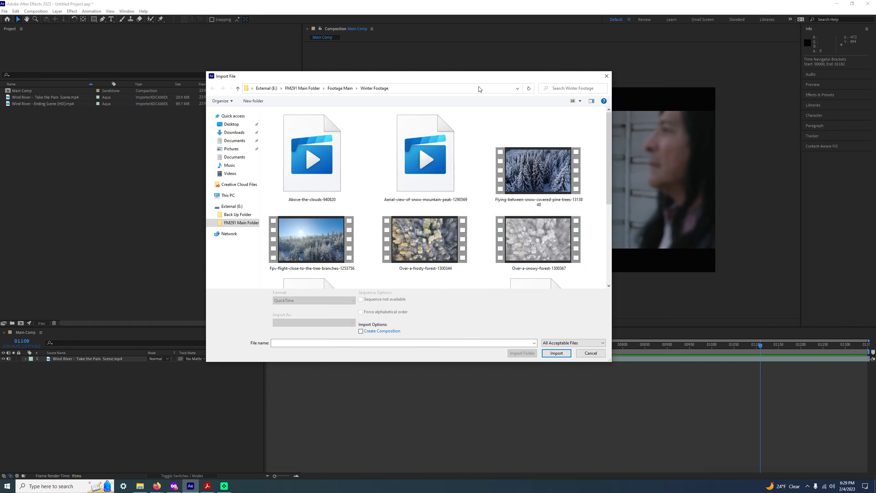
# Enlarge the Import File dialog to show all the winter clips and import Snow-covered-forest-1310799
pyautogui.moveTo(472, 71); pyautogui.dragTo(485, 2)
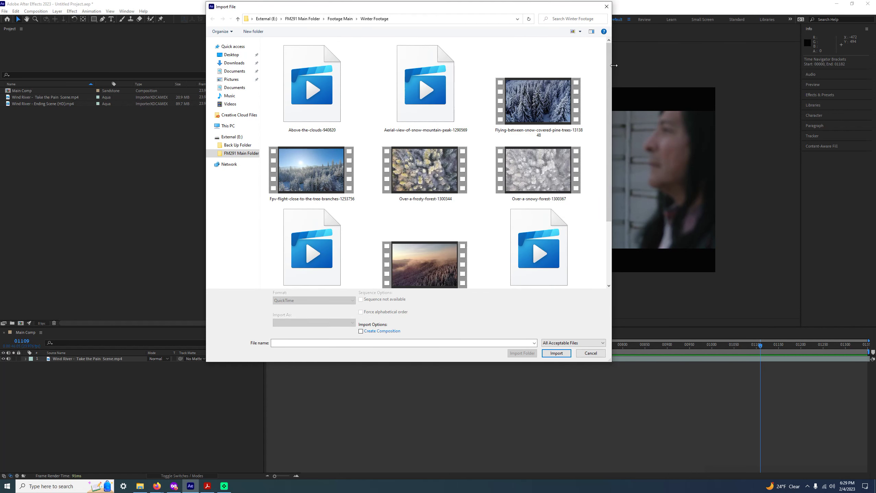
pyautogui.moveTo(612, 76); pyautogui.dragTo(724, 77)
pyautogui.moveTo(723, 362); pyautogui.dragTo(775, 420)
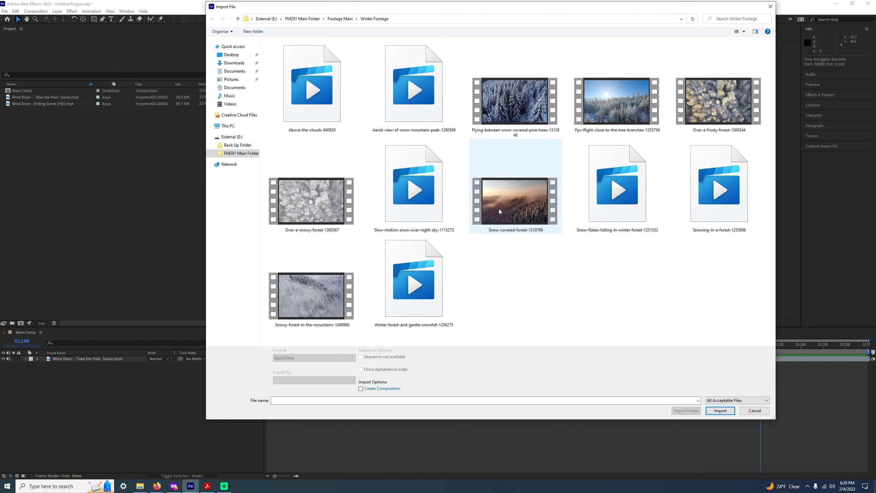
pyautogui.doubleClick(509, 207)
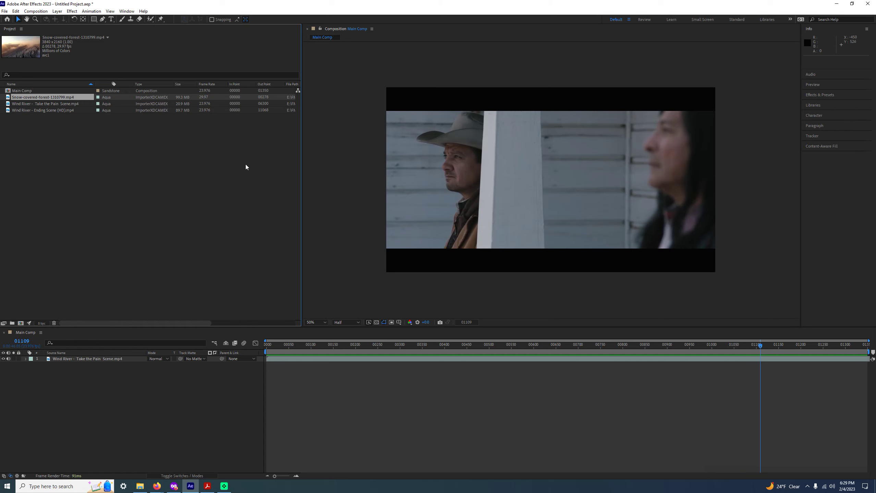
# Widen the Project panel to show the file path and video info columns, and open the snow-covered forest clip in the Footage viewer
pyautogui.moveTo(302, 121); pyautogui.dragTo(559, 121)
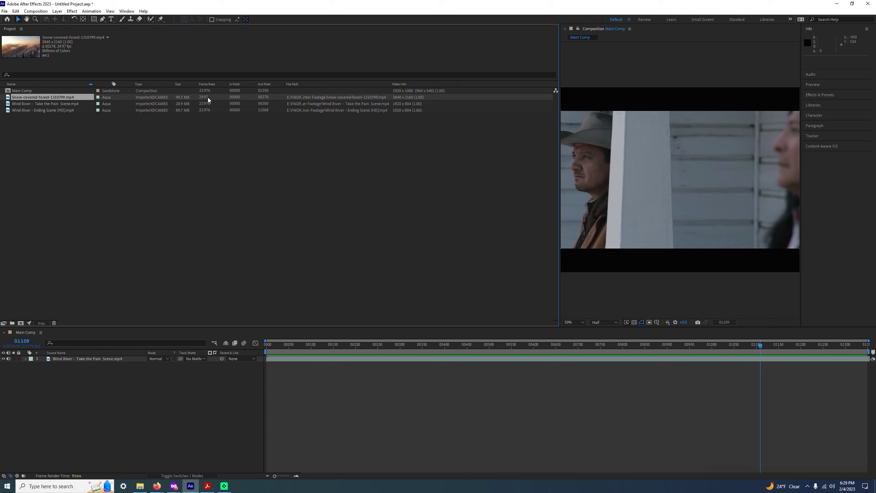
pyautogui.doubleClick(54, 96)
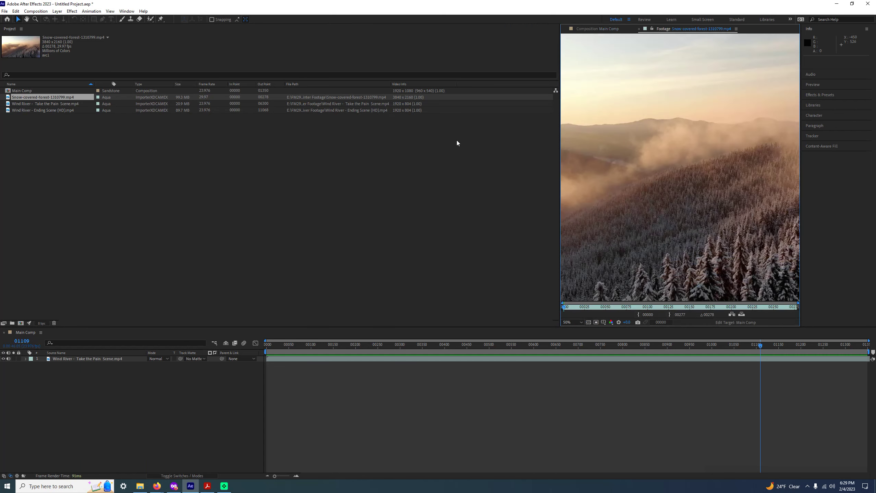
# Narrow the Project panel and preview the snow-covered forest clip at 25% magnification in the Footage viewer
pyautogui.moveTo(560, 145); pyautogui.dragTo(212, 119)
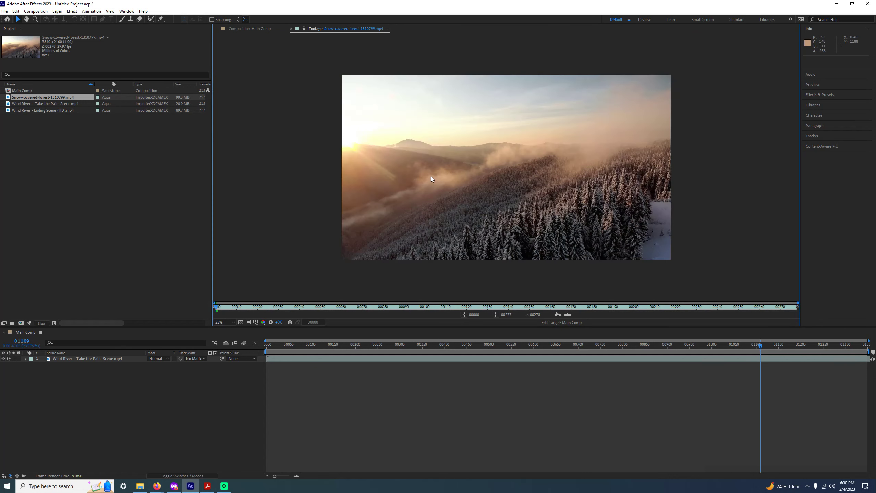
pyautogui.press(',')
pyautogui.press('space')
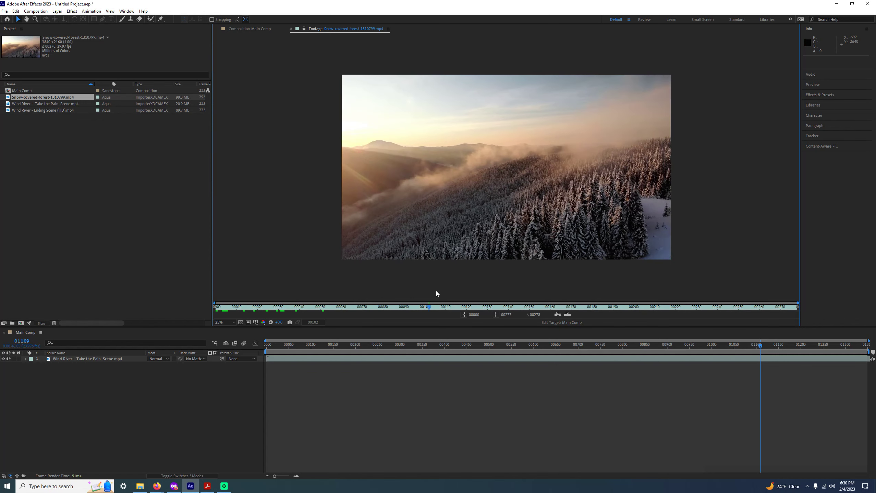
pyautogui.moveTo(557, 307)
pyautogui.mouseDown()
pyautogui.moveTo(860, 303)
pyautogui.moveTo(522, 311)
pyautogui.moveTo(253, 302)
pyautogui.moveTo(788, 298)
pyautogui.moveTo(212, 286)
pyautogui.moveTo(335, 286)
pyautogui.moveTo(597, 286)
pyautogui.moveTo(688, 295)
pyautogui.moveTo(207, 304)
pyautogui.moveTo(762, 297)
pyautogui.moveTo(360, 287)
pyautogui.moveTo(553, 293)
pyautogui.mouseUp()
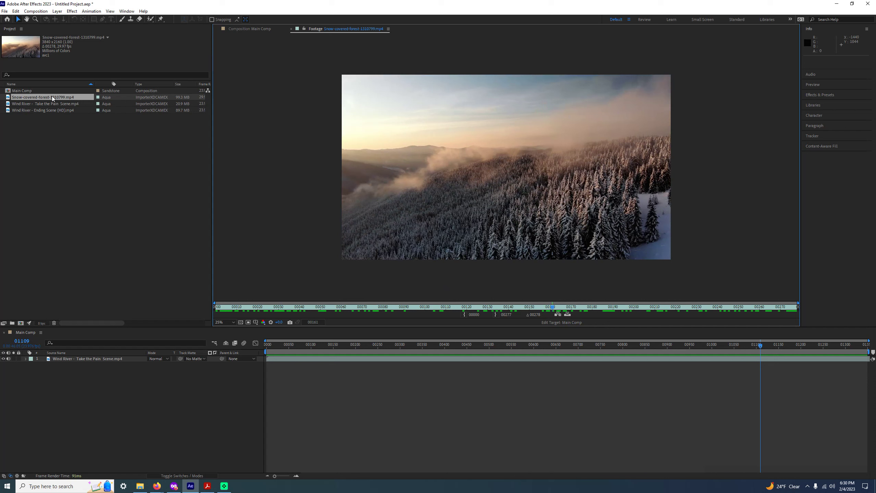
# Widen the Project panel enough to show the Frame Rate column, and close the snow-covered forest clip's Footage viewer
pyautogui.moveTo(211, 127); pyautogui.dragTo(237, 127)
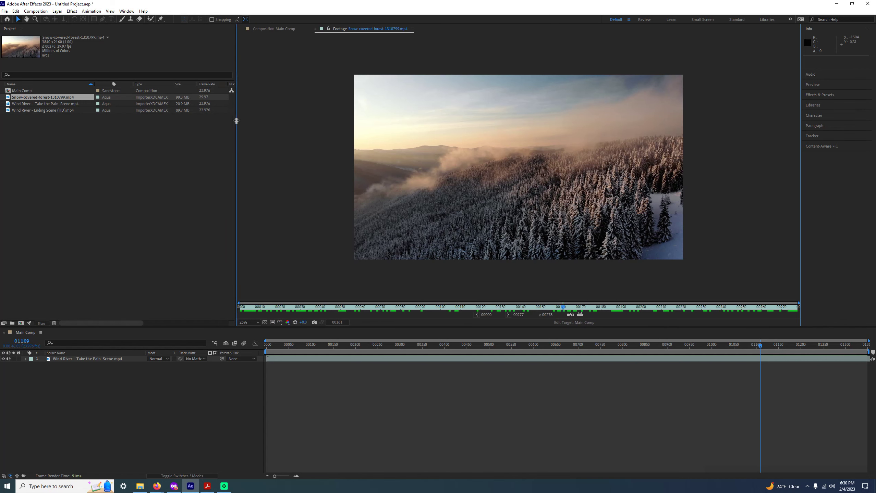
pyautogui.click(315, 29)
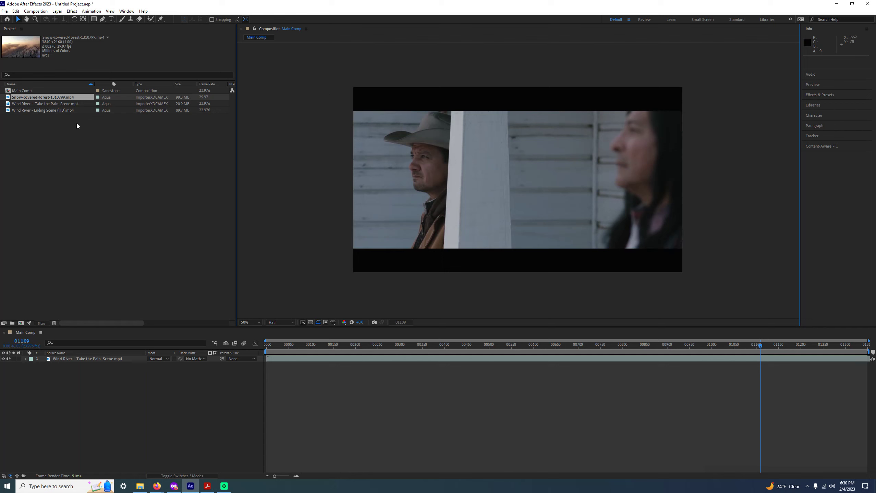
# Interpret the Snow-covered-forest-1310799.mp4 footage to conform to a frame rate of 23.976 frames per second
pyautogui.rightClick(45, 96)
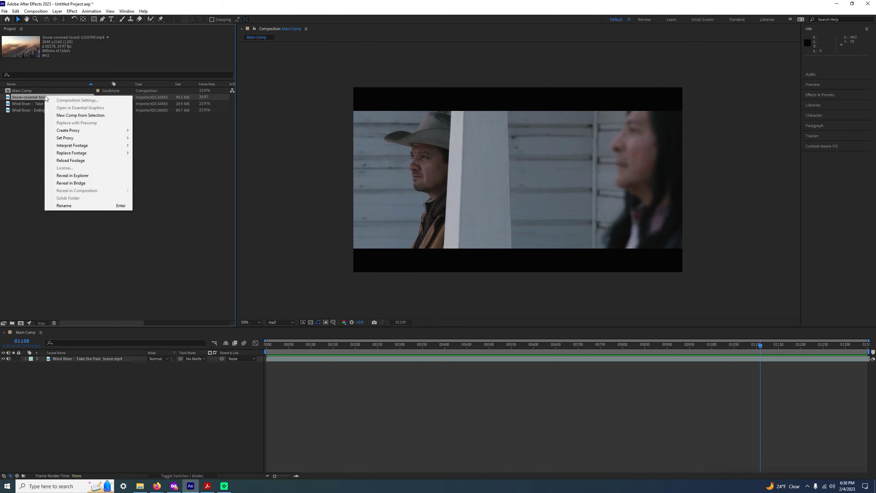
pyautogui.moveTo(82, 147)
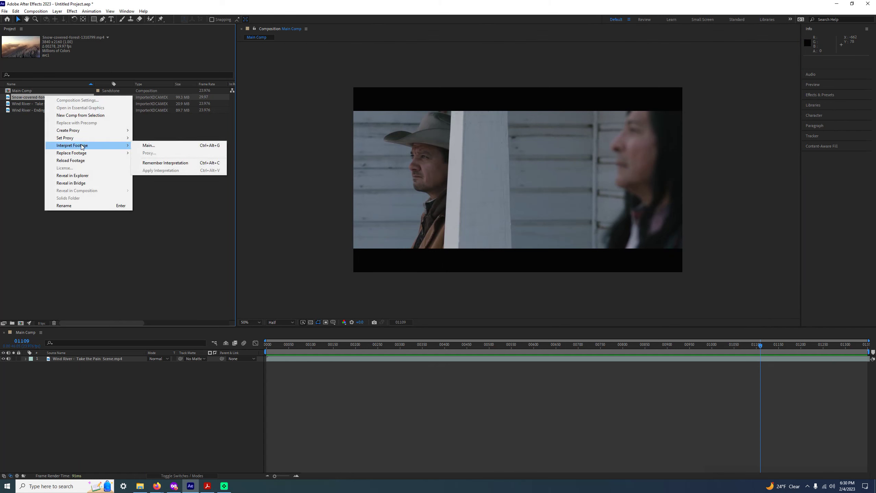
pyautogui.click(173, 145)
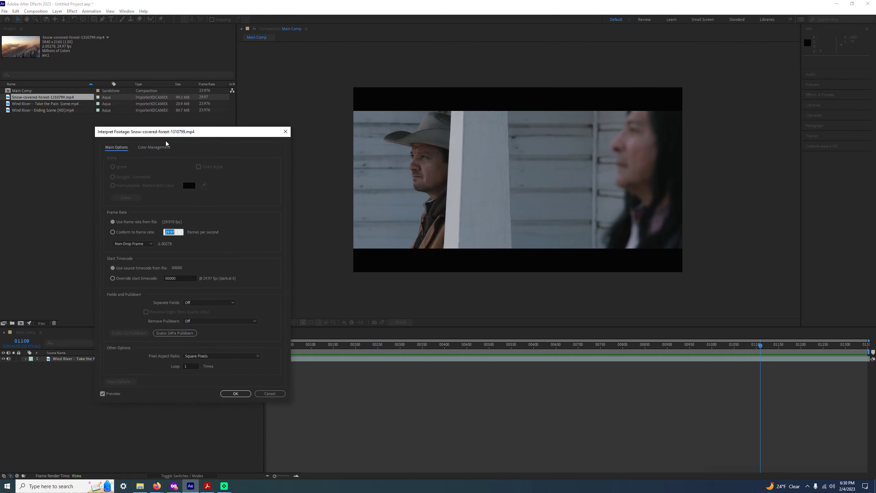
pyautogui.moveTo(168, 136); pyautogui.dragTo(320, 131)
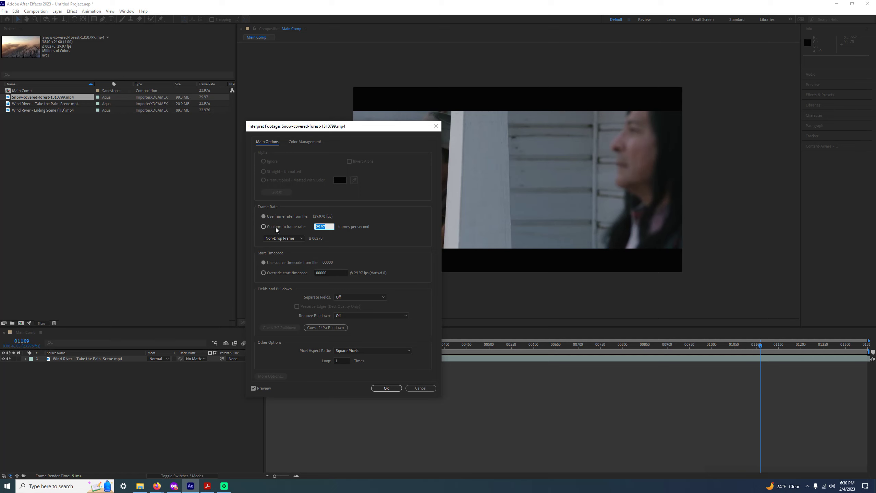
pyautogui.click(277, 228)
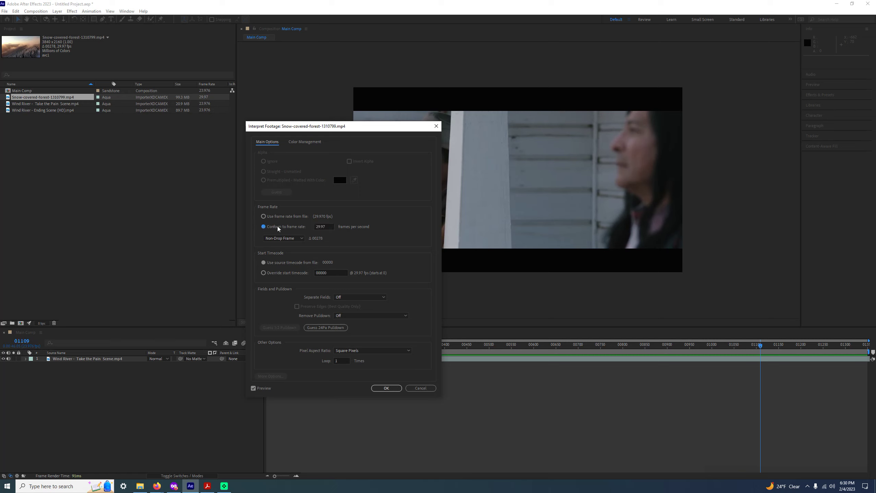
pyautogui.click(324, 231)
pyautogui.write('23.976')
pyautogui.click(392, 387)
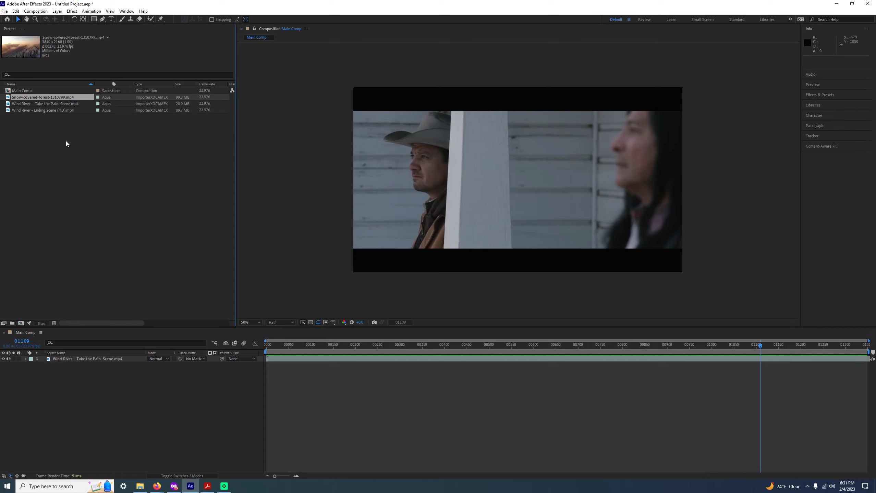
# Add the snow-covered forest clip to the Main Comp timeline
pyautogui.moveTo(39, 98); pyautogui.dragTo(113, 283)
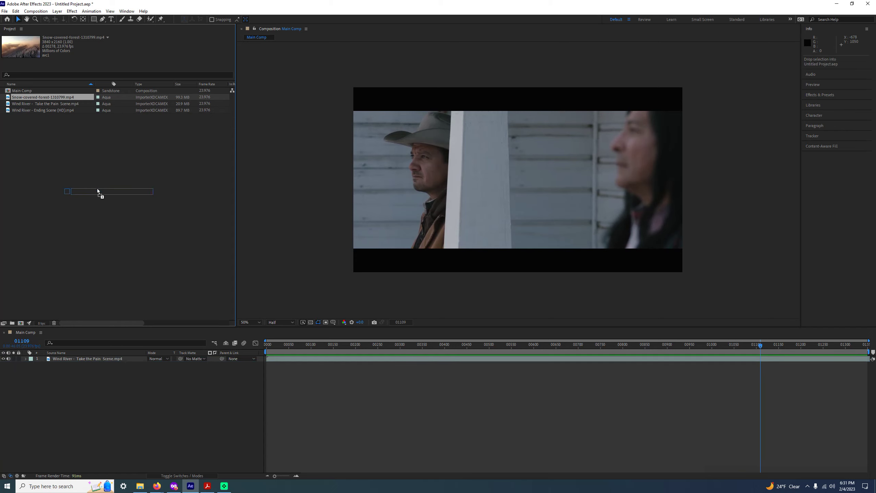